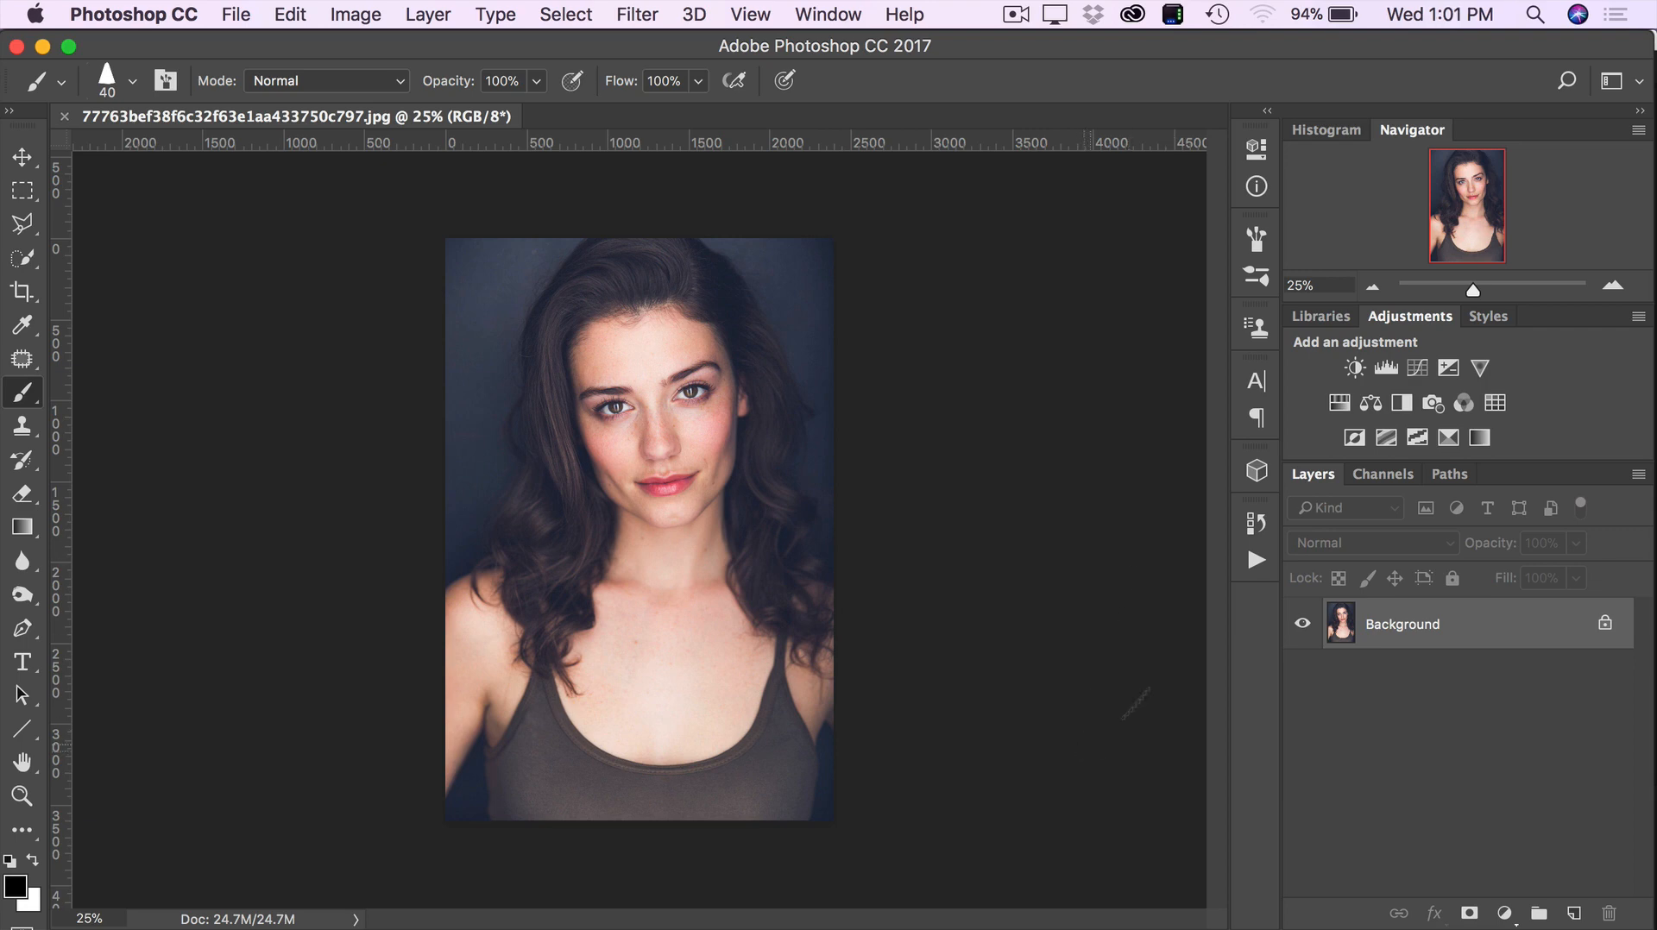
- Open the list of actions and expand the Portrait Magic 2 set to reach its headshot actions
click(1255, 561)
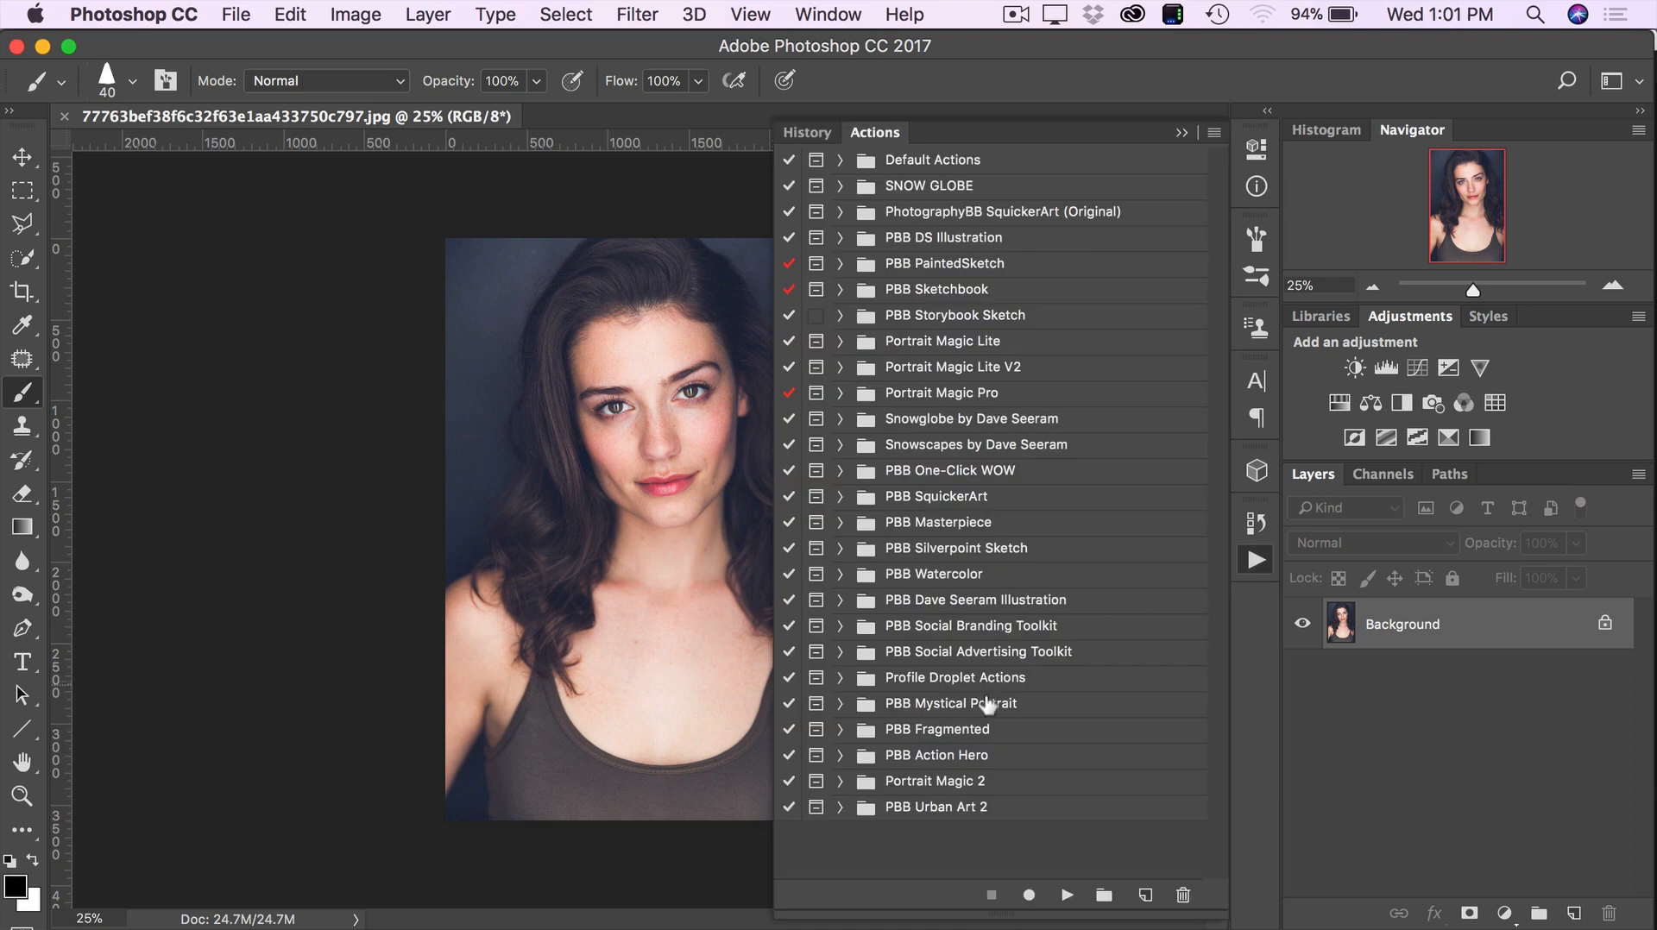
click(960, 787)
click(839, 783)
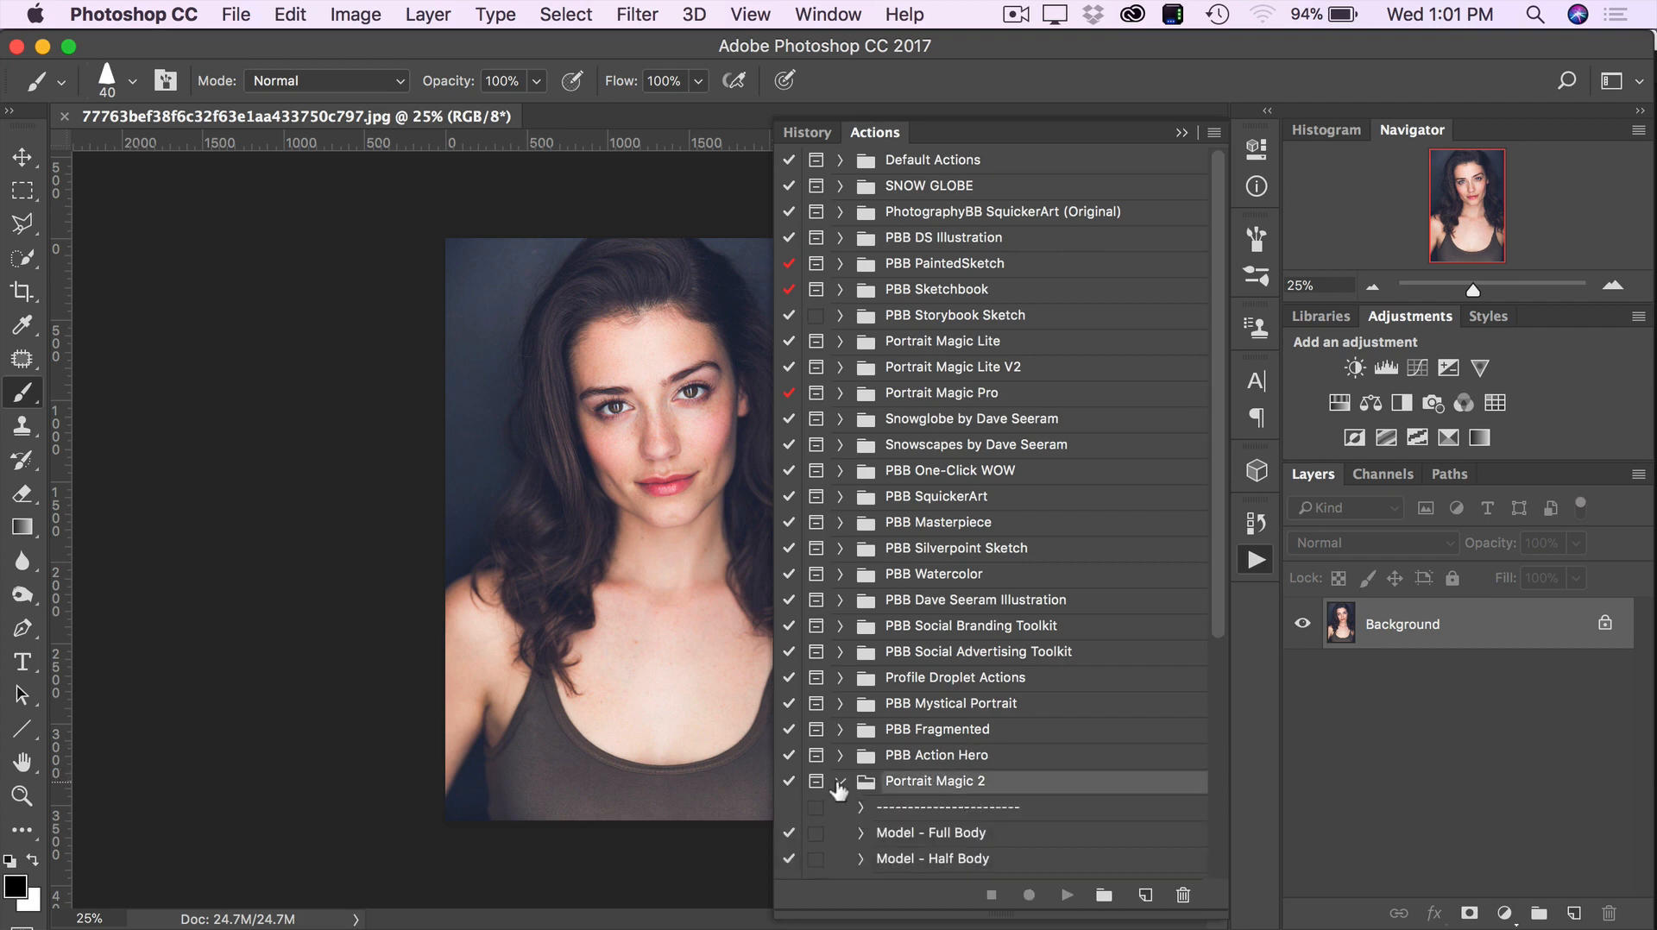
scroll(839, 788, down, 10)
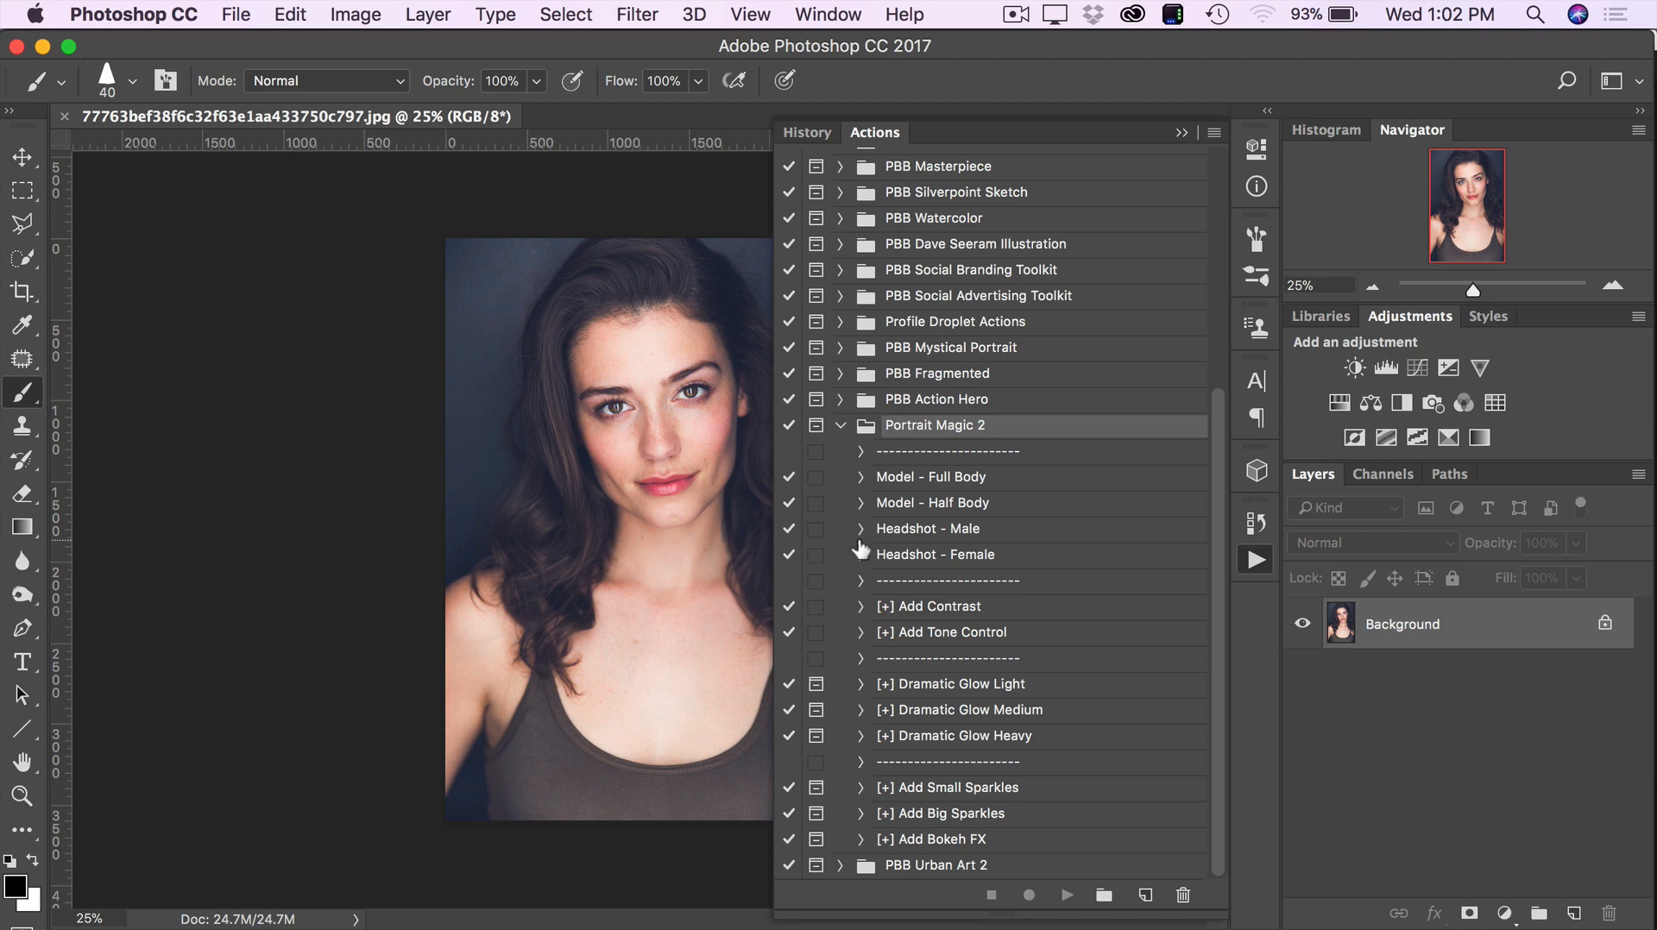
- Run the Headshot - Female action from the Portrait Magic 2 set on the portrait
double_click(1322, 281)
text(50)
key(Return)
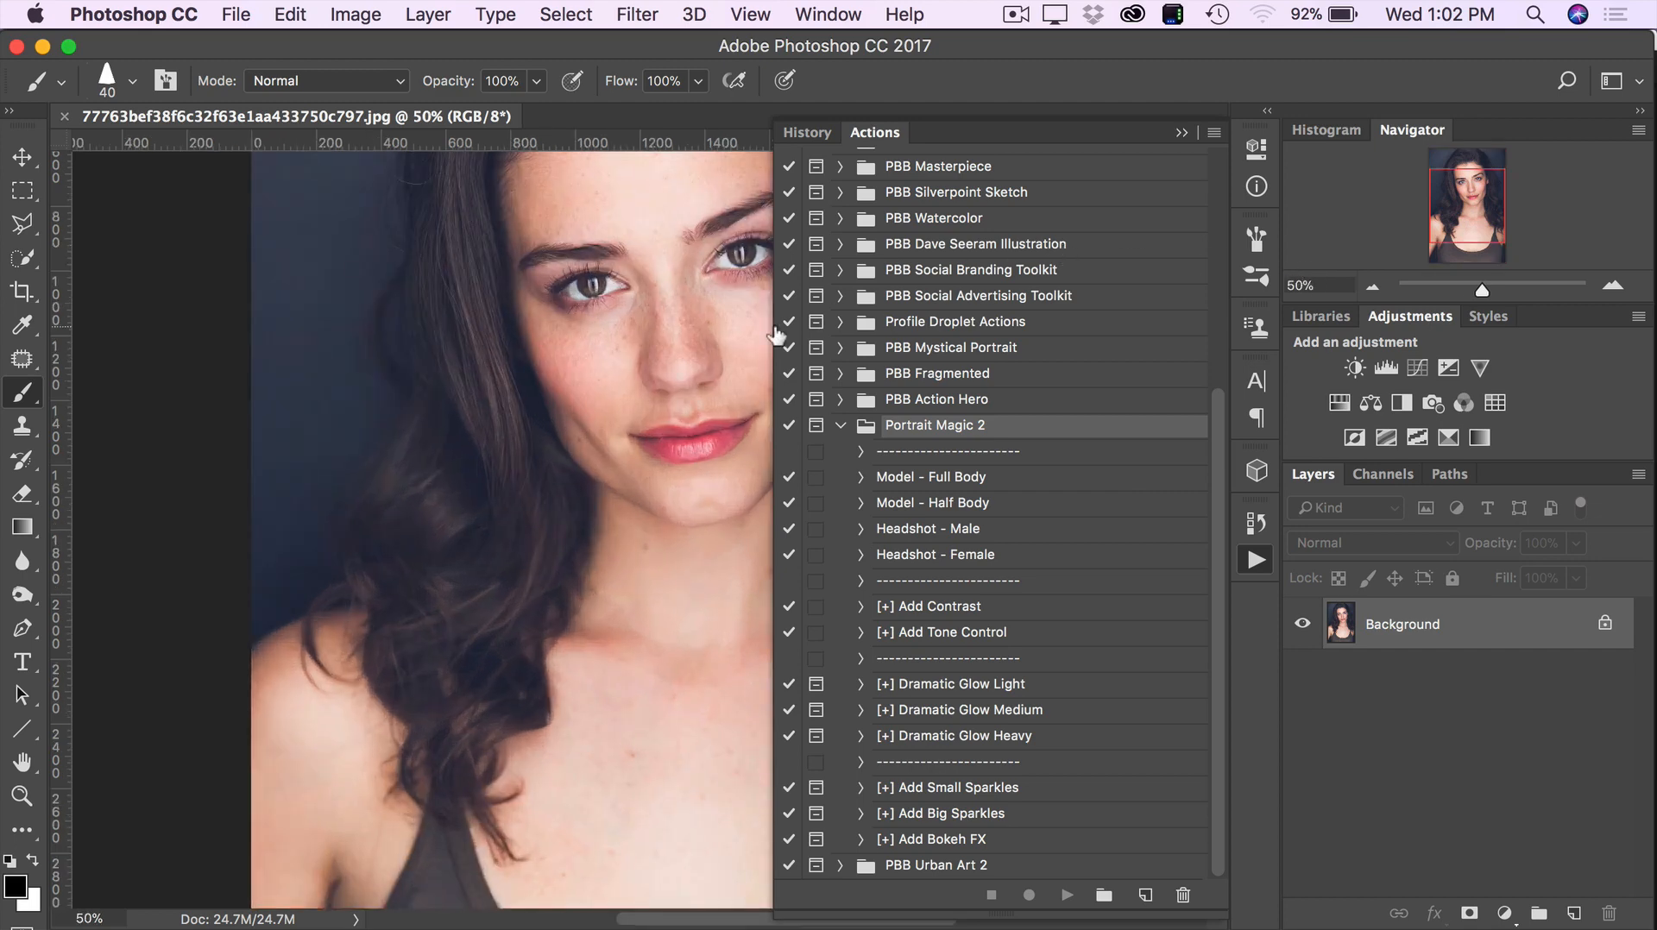
scroll(693, 343, up, 5)
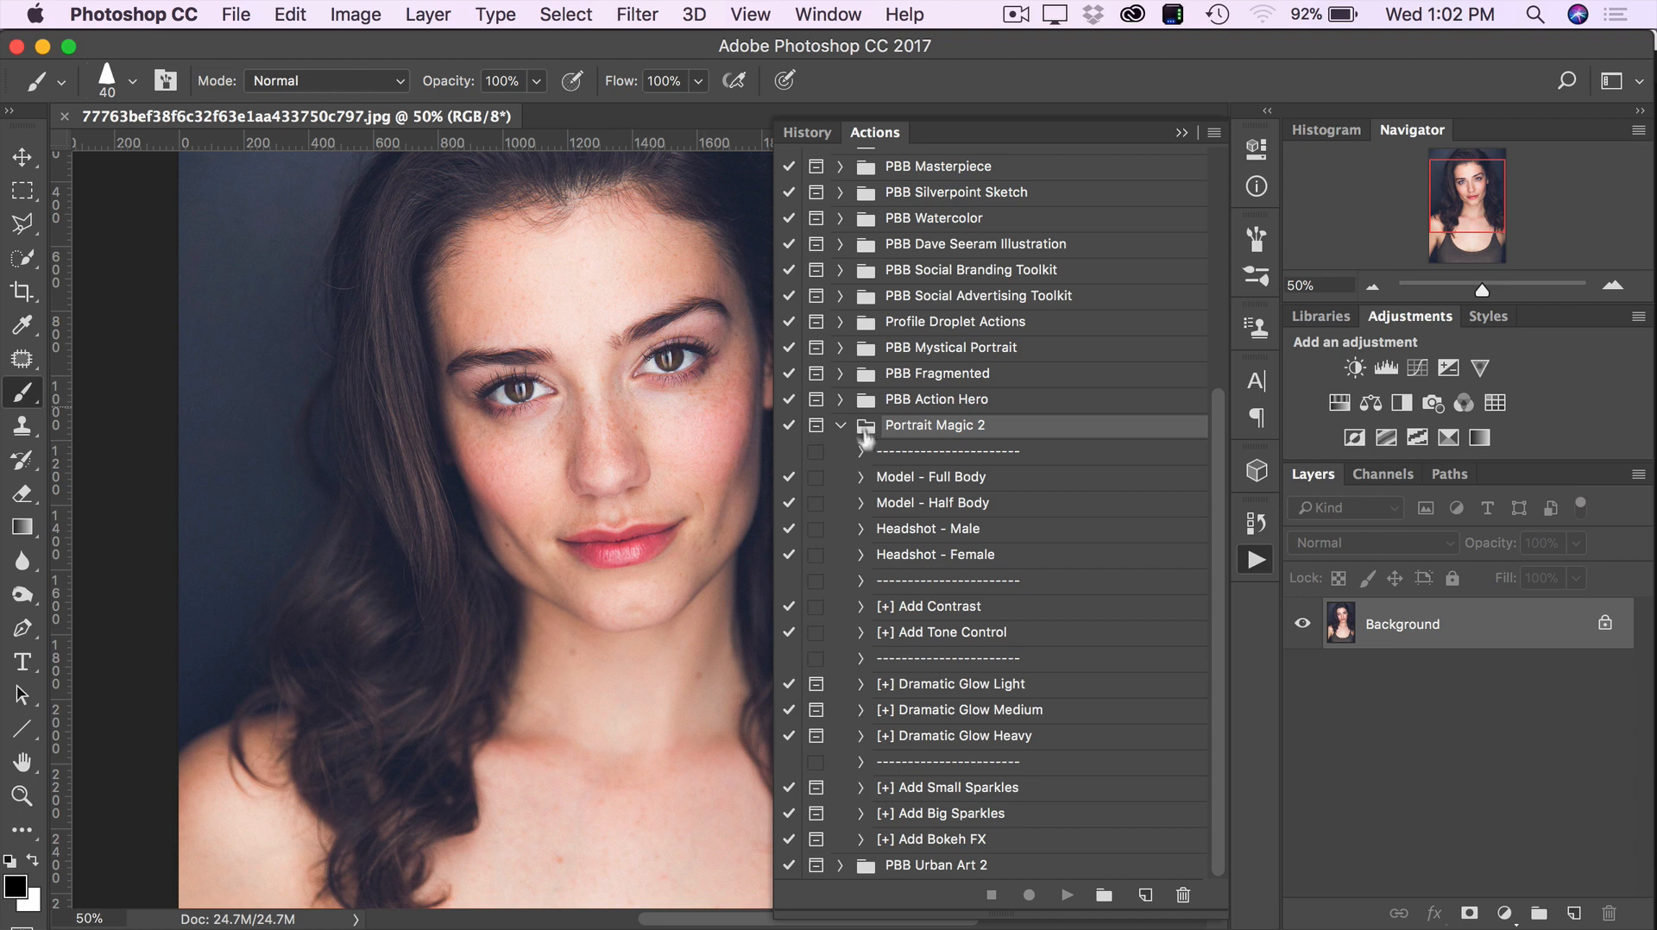
click(906, 559)
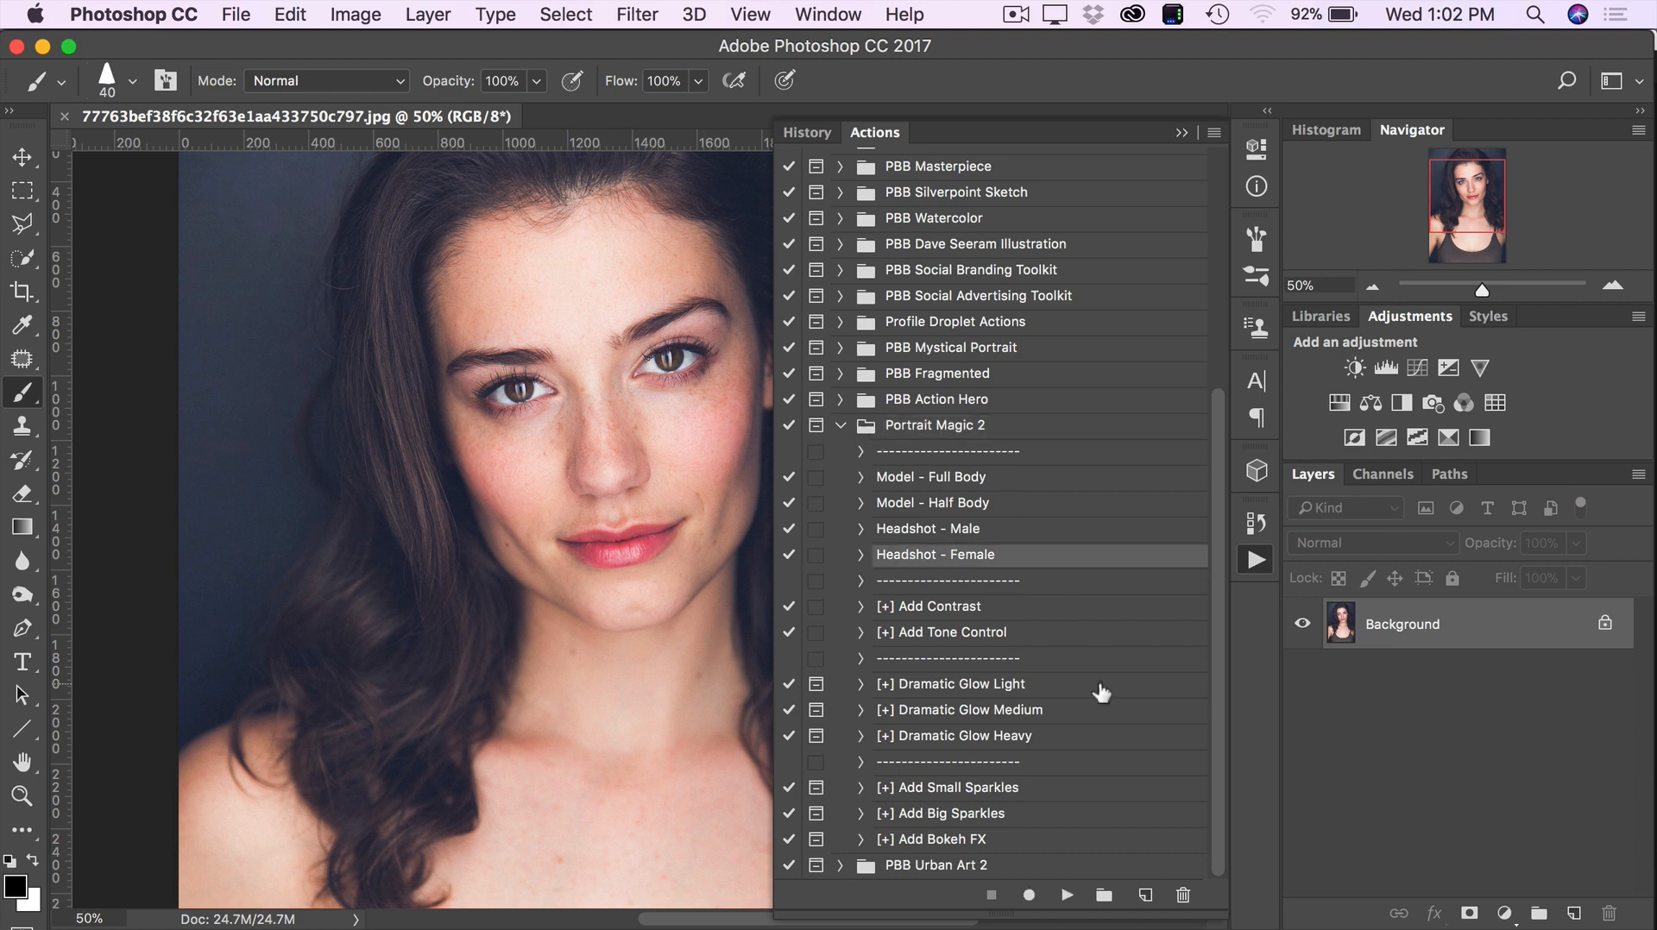
click(1070, 896)
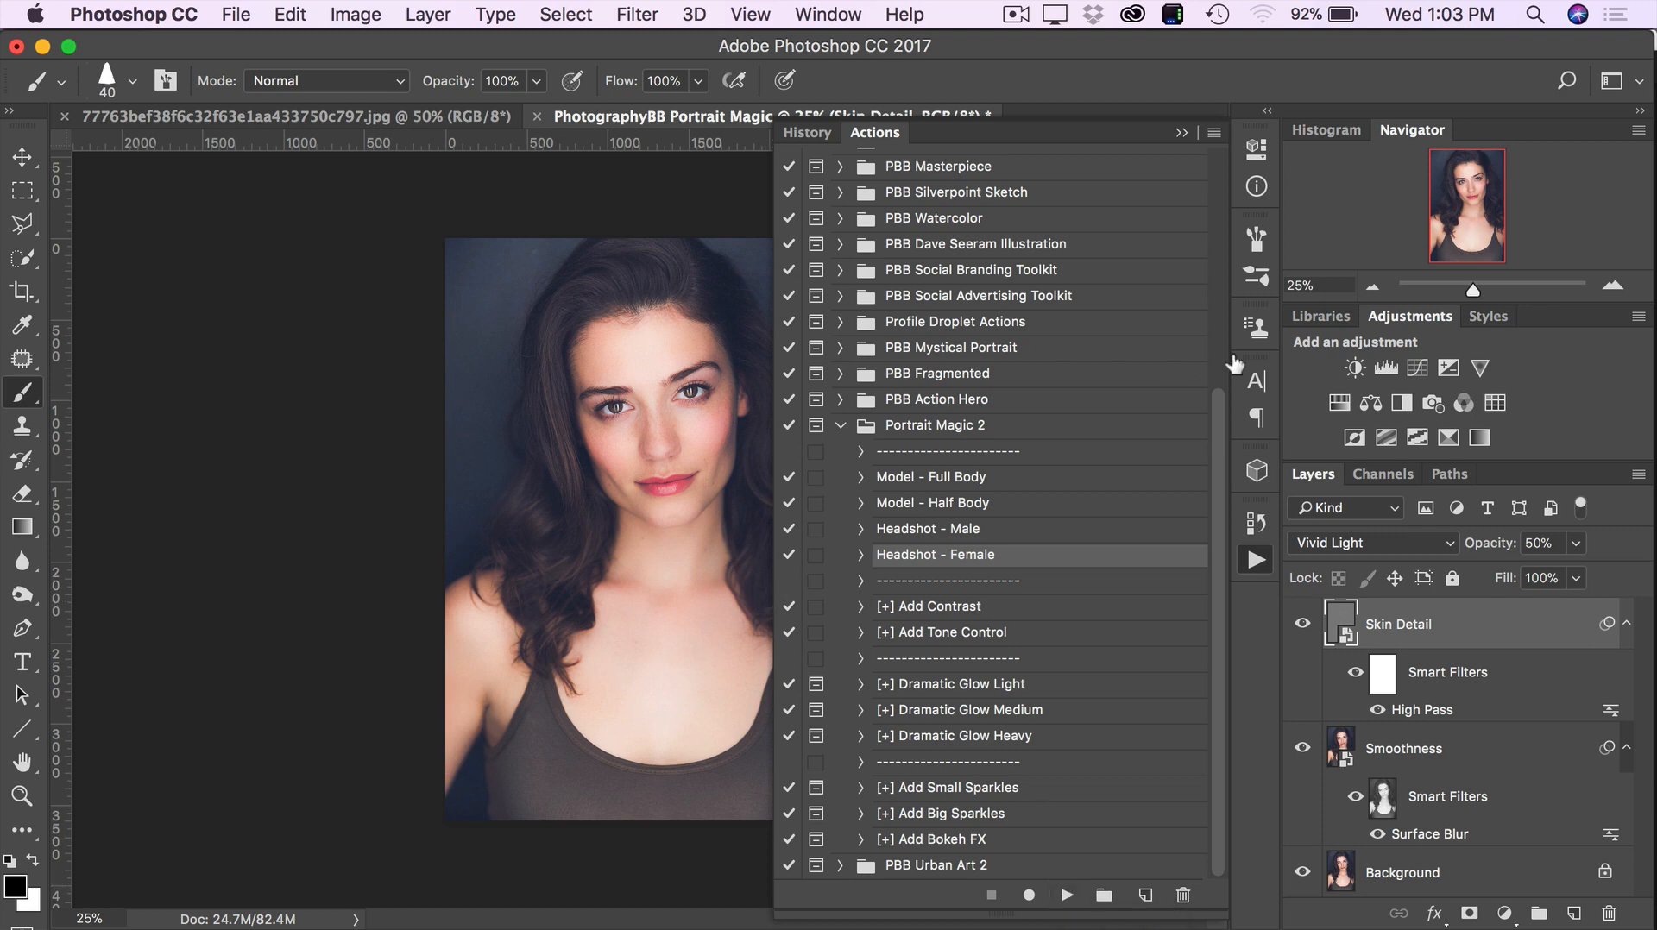
- Compare the retouched face at 50% zoom with the original by repeatedly showing only the Background layer and restoring all layers
click(1323, 284)
text(50)
key(Return)
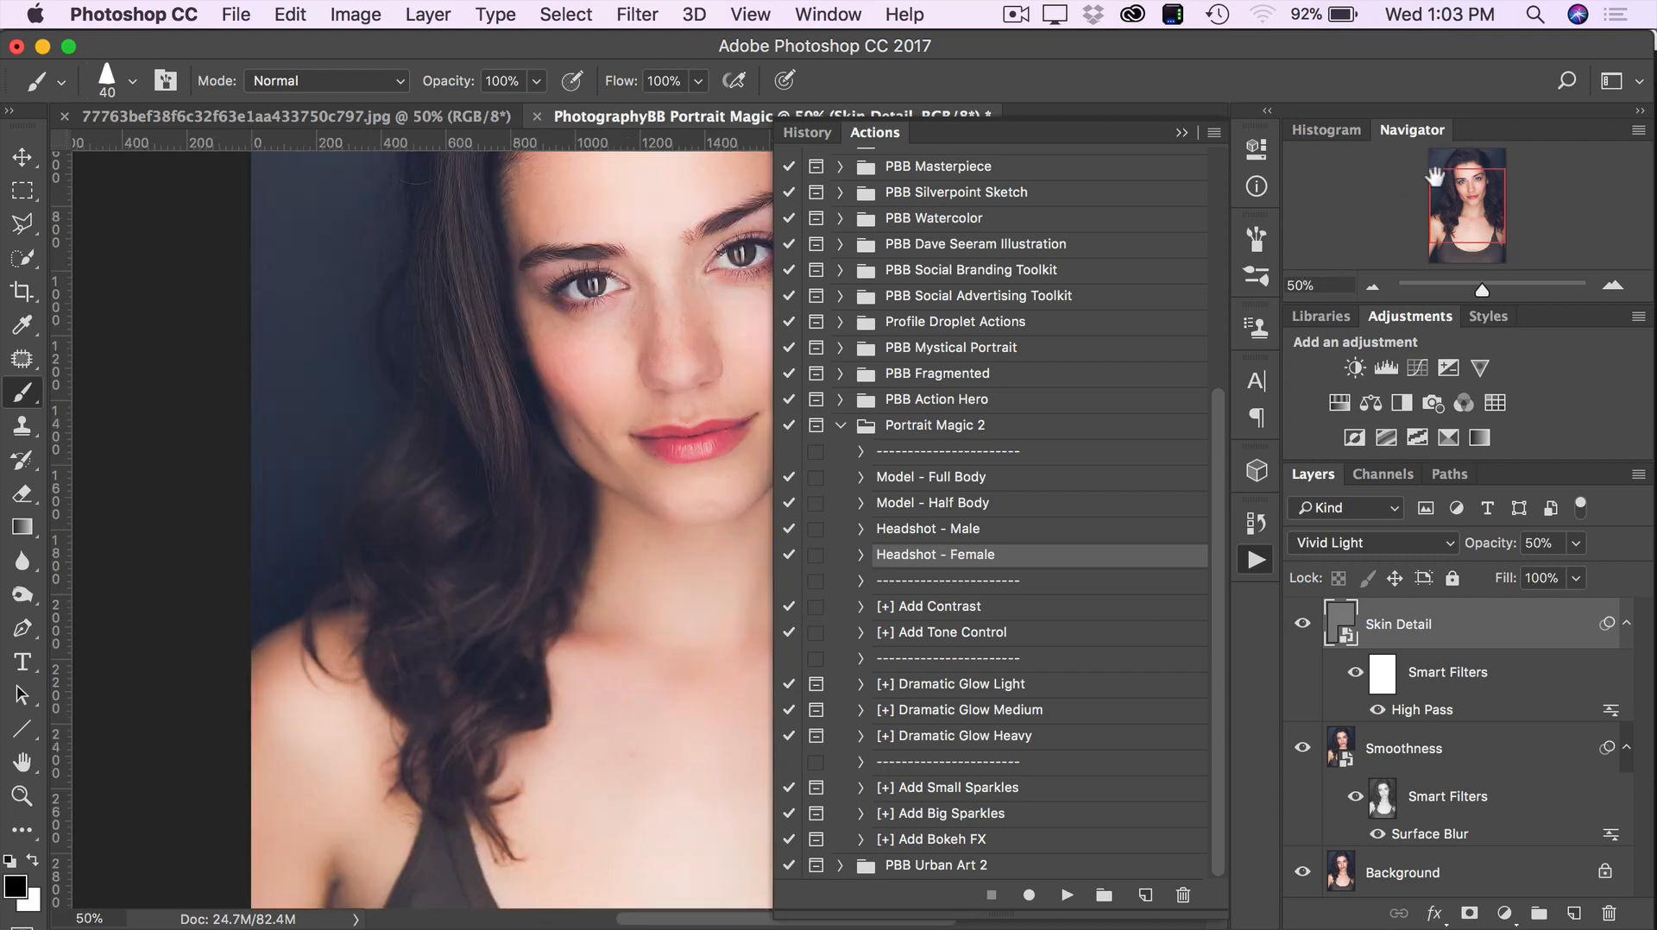
drag(1433, 172, 1444, 158)
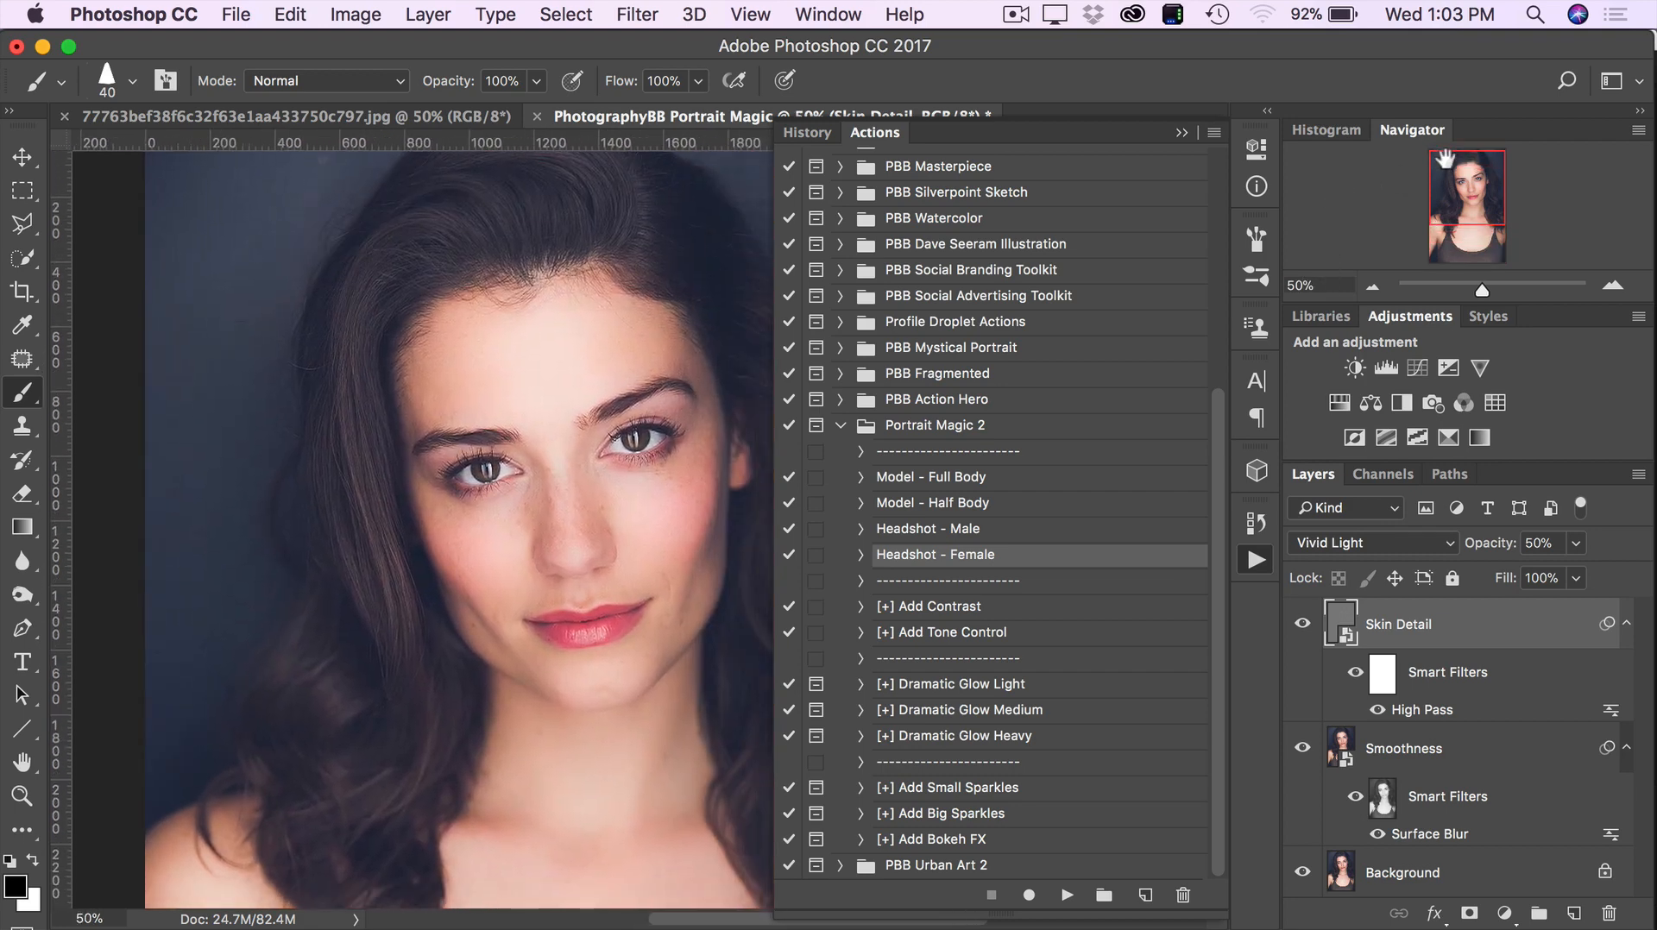
click(1182, 135)
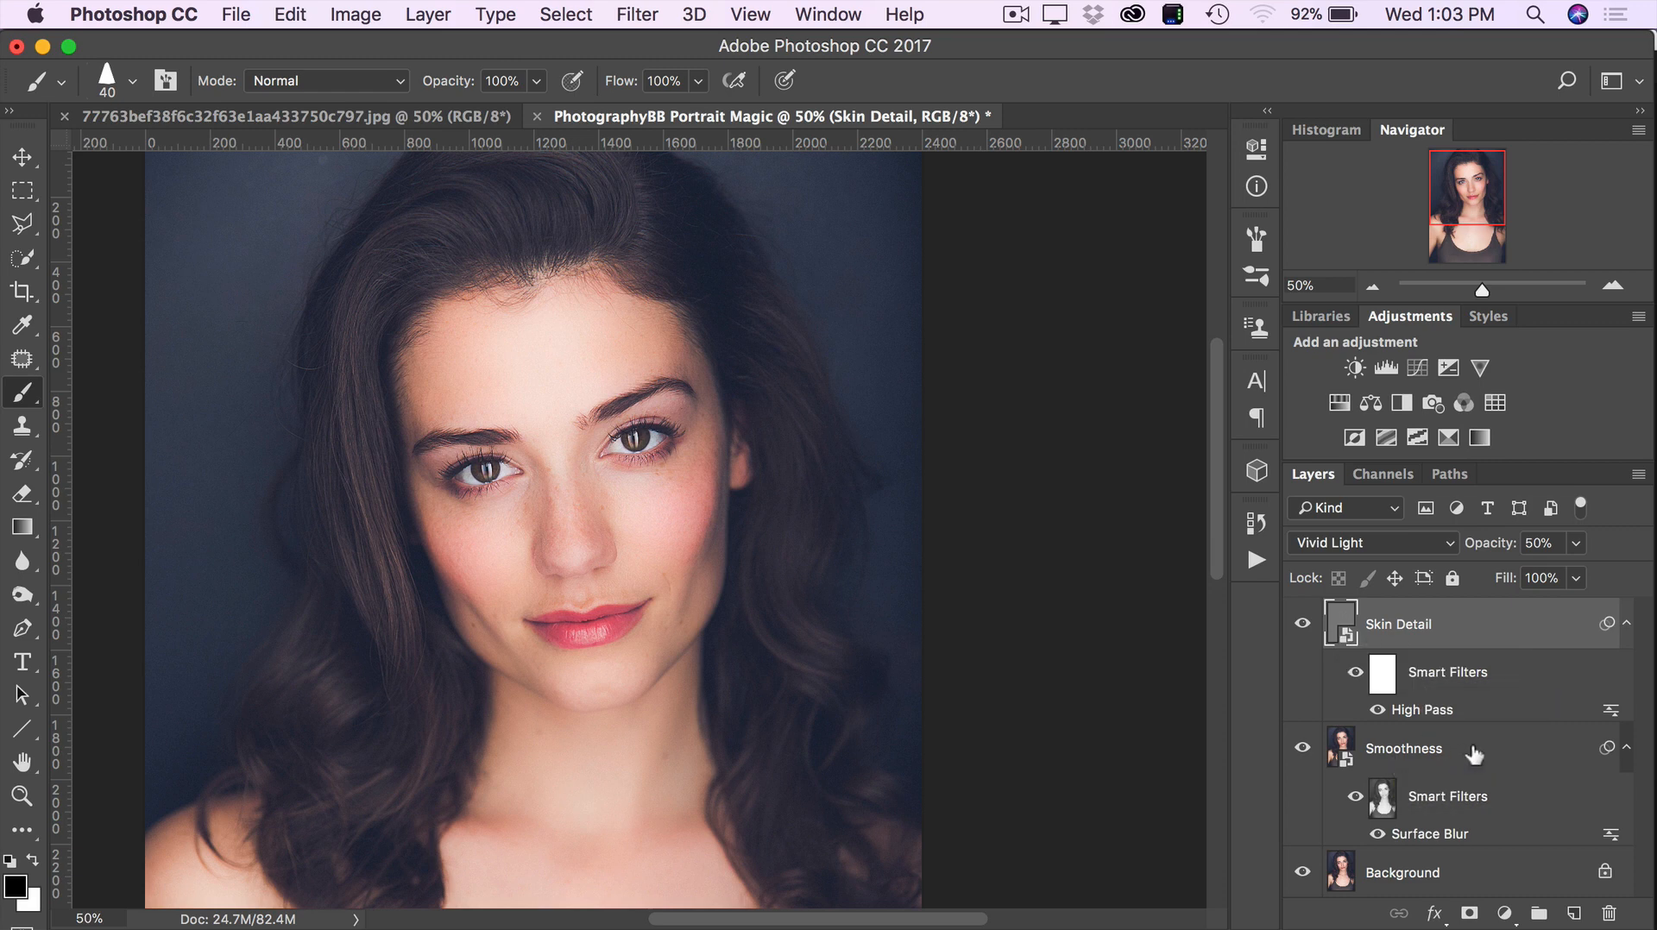
alt+click(1303, 874)
alt+click(1303, 874)
alt+click(1303, 874)
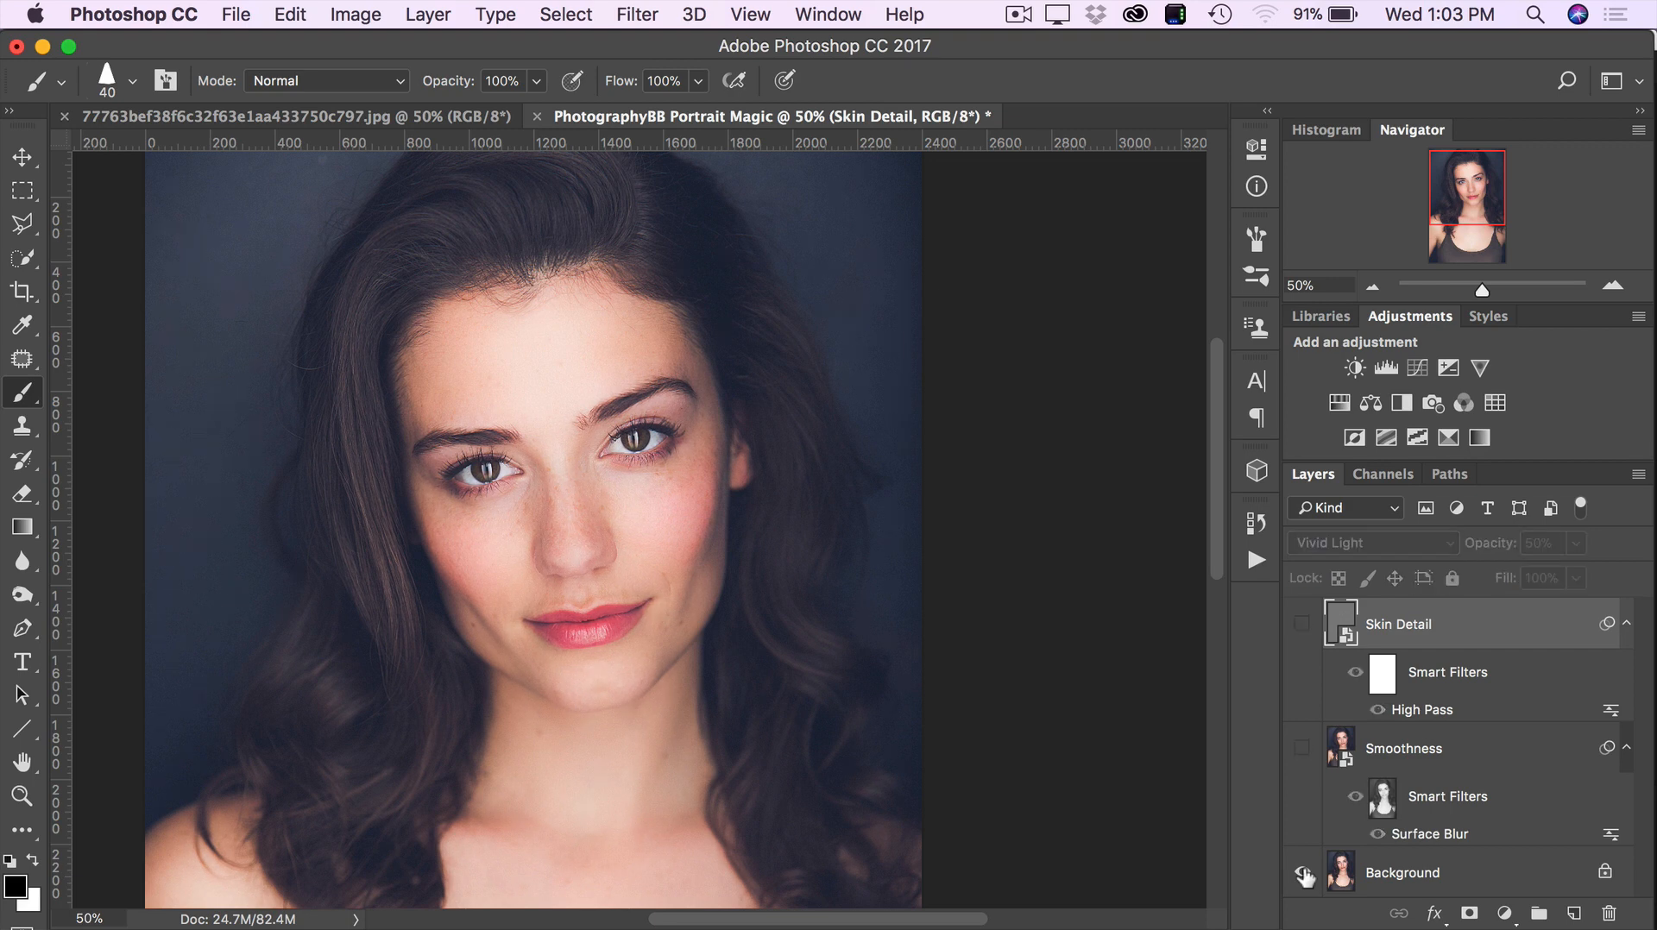
alt+click(1304, 874)
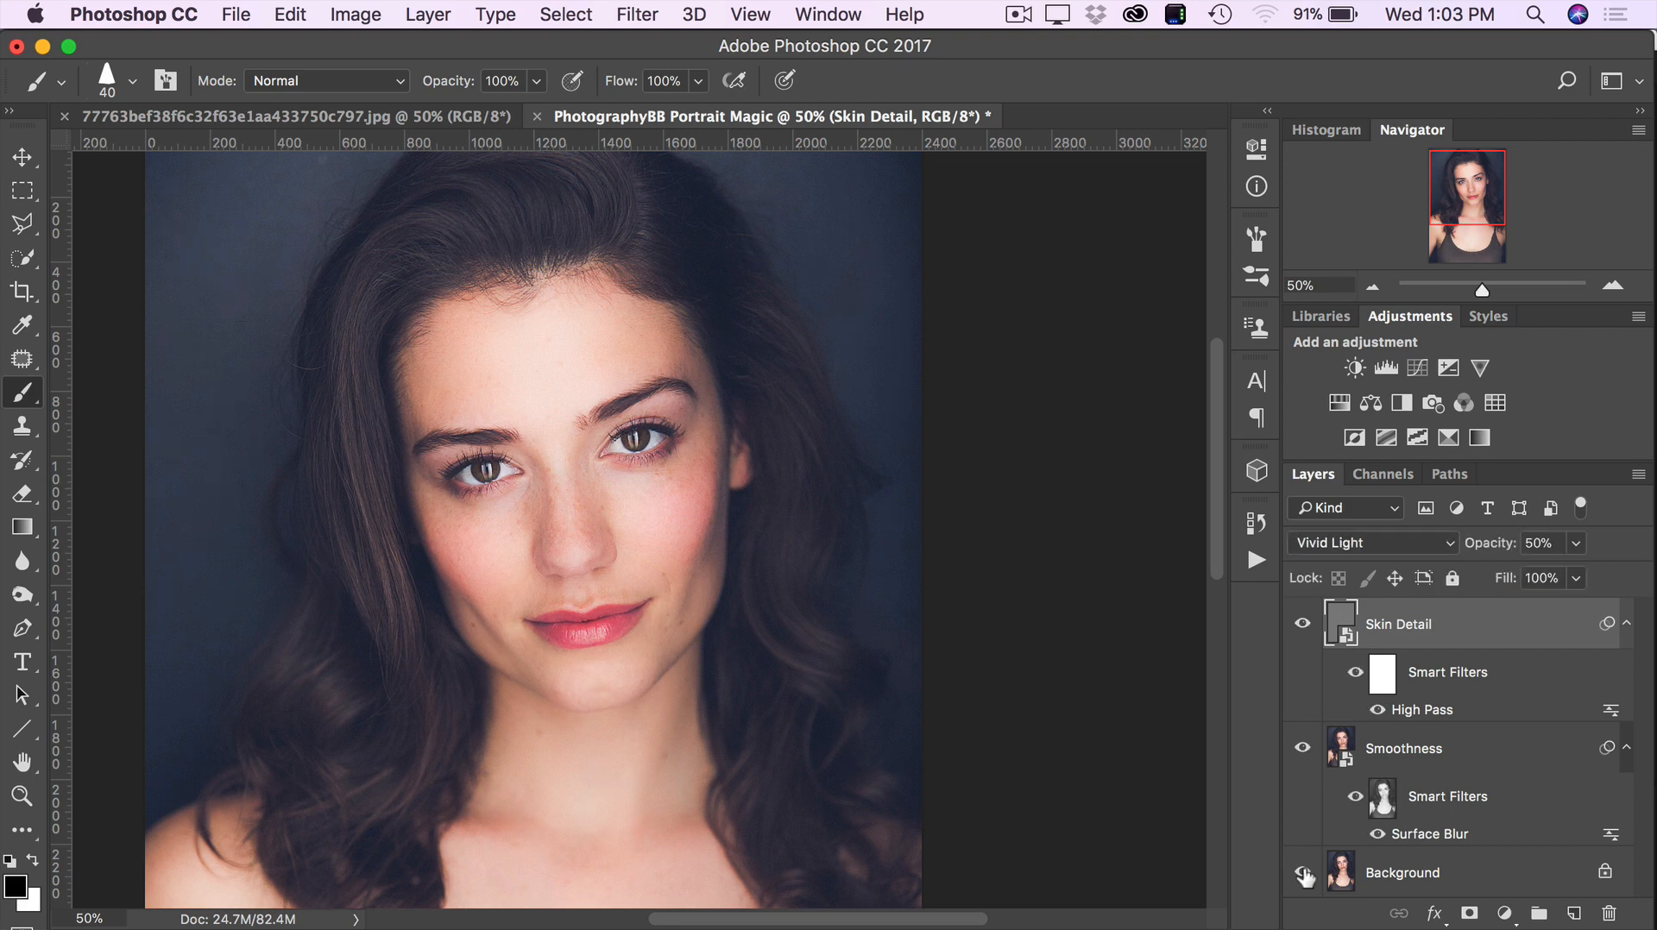
alt+click(1304, 874)
alt+click(1303, 874)
alt+click(1304, 874)
alt+click(1303, 874)
alt+click(1303, 874)
alt+click(1303, 874)
alt+click(1303, 874)
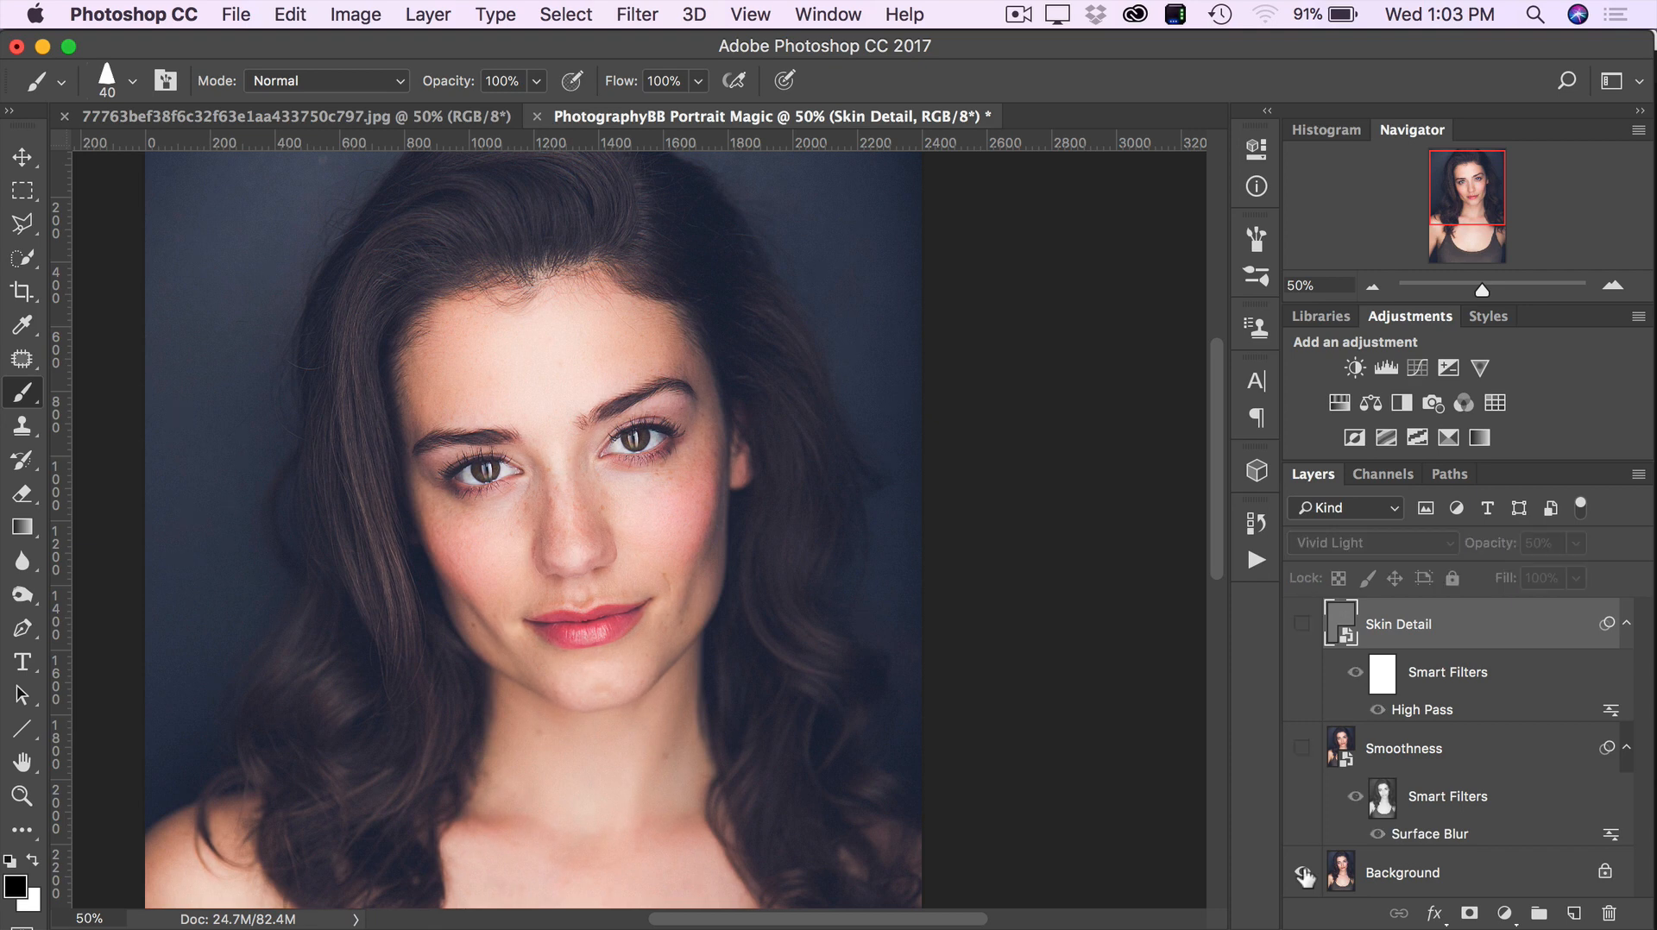
alt+click(1303, 875)
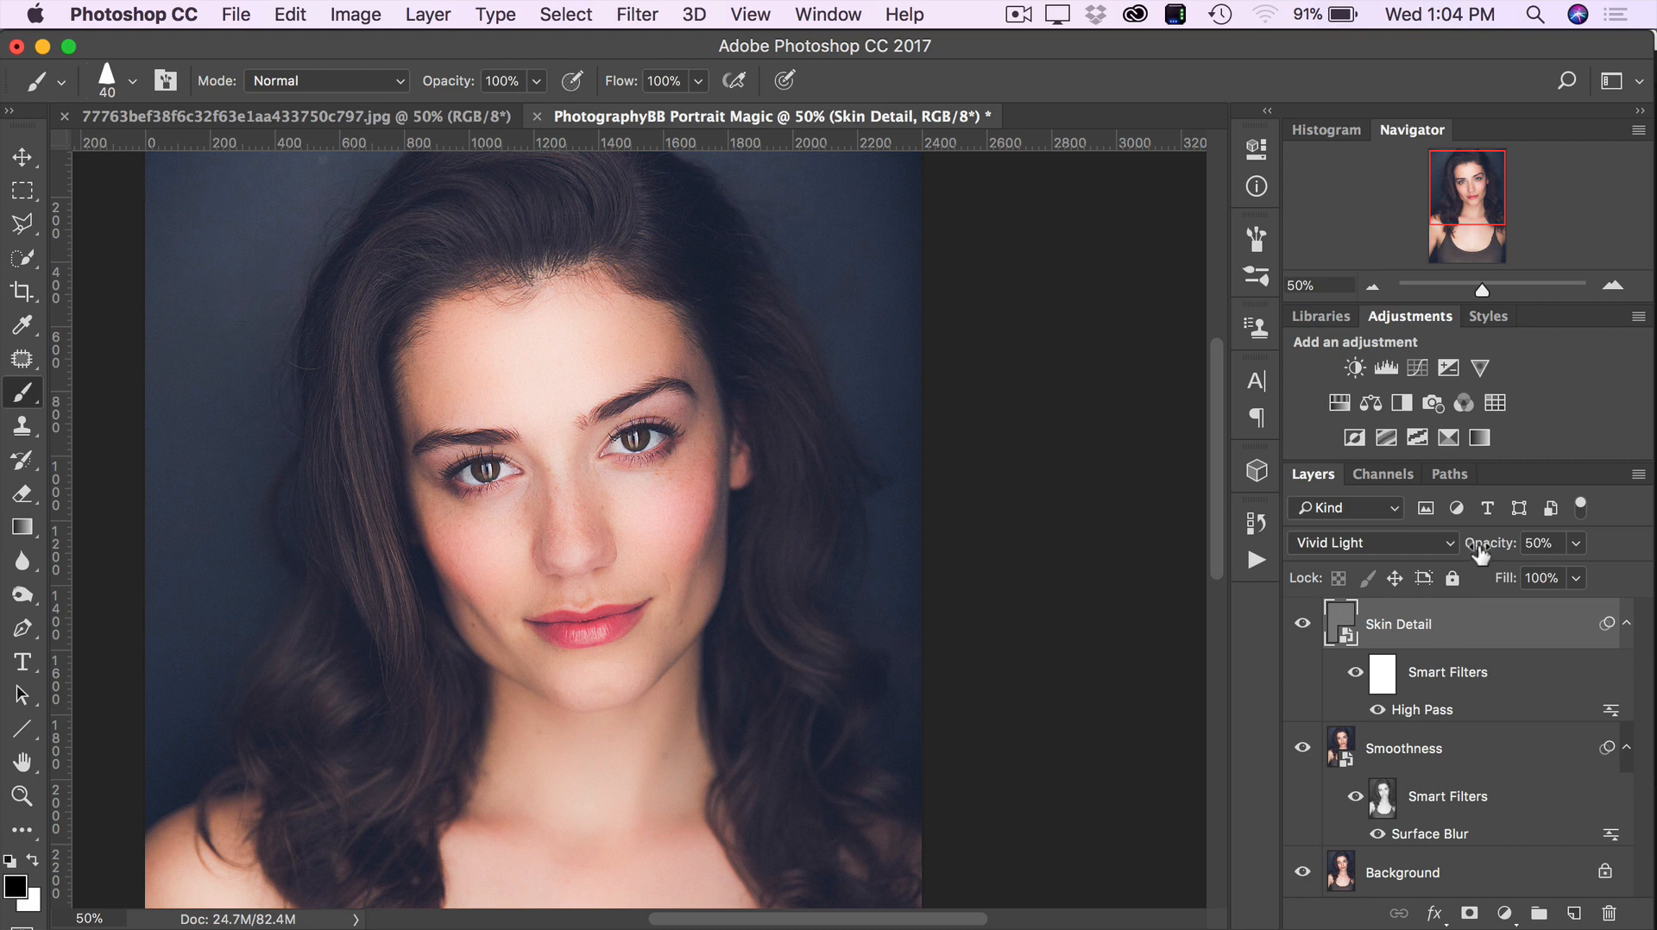
- Try the Skin Detail layer at 90% and 100% opacity while viewing the face at 100% zoom, and return it to 50%
click(1578, 543)
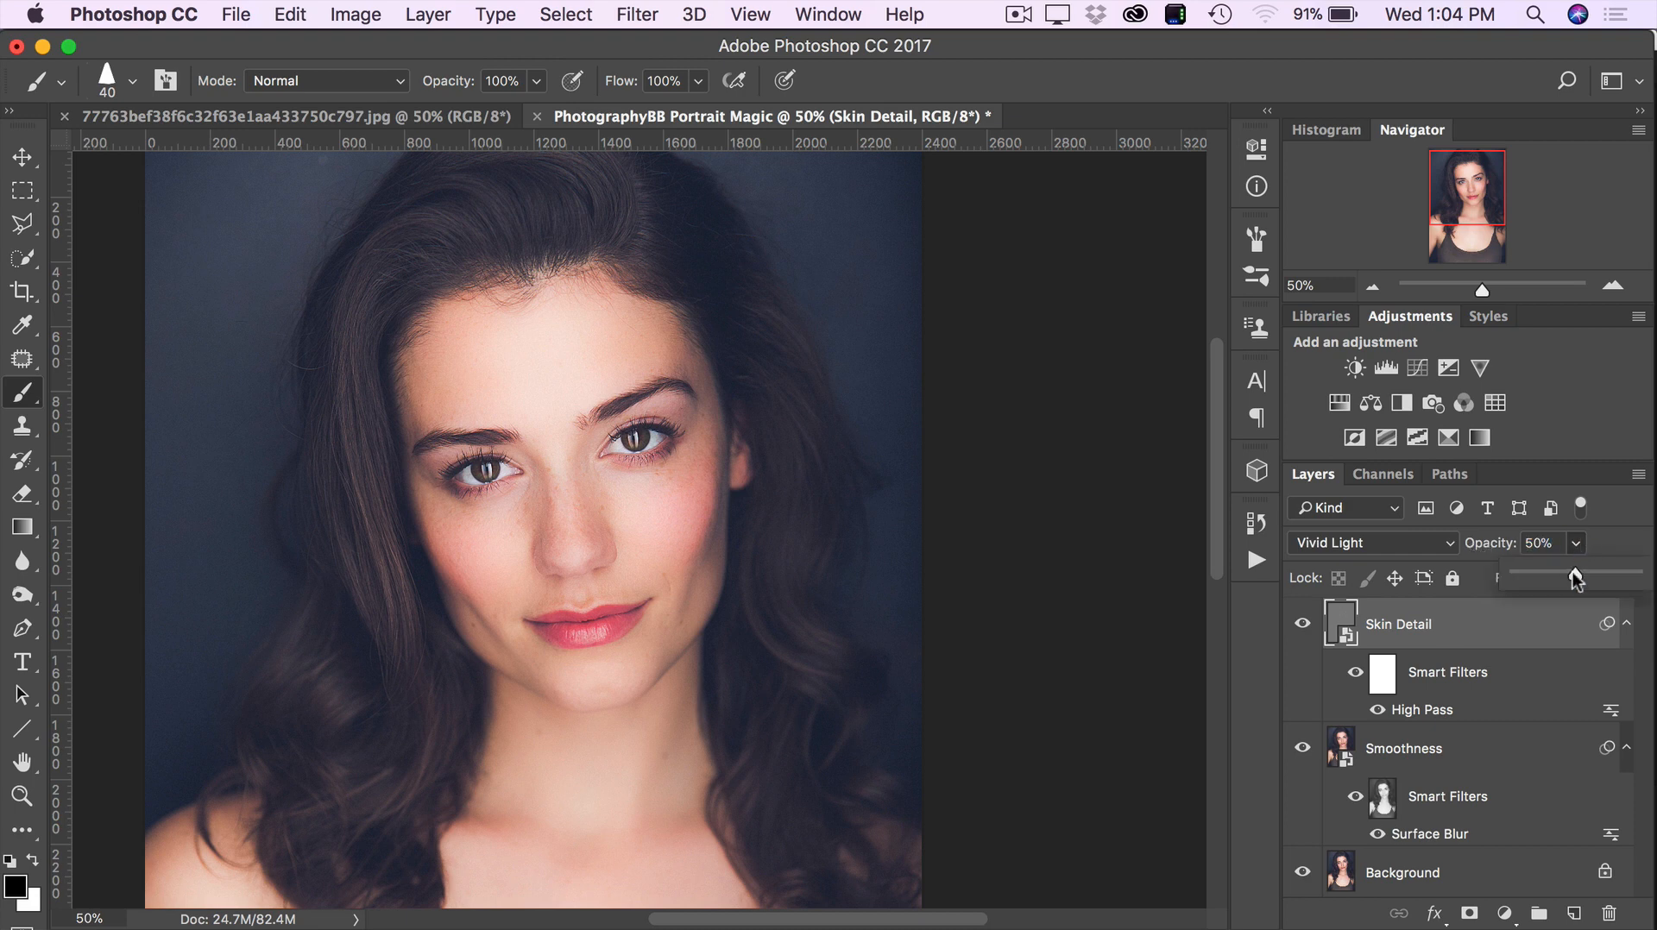
drag(1572, 572, 1623, 570)
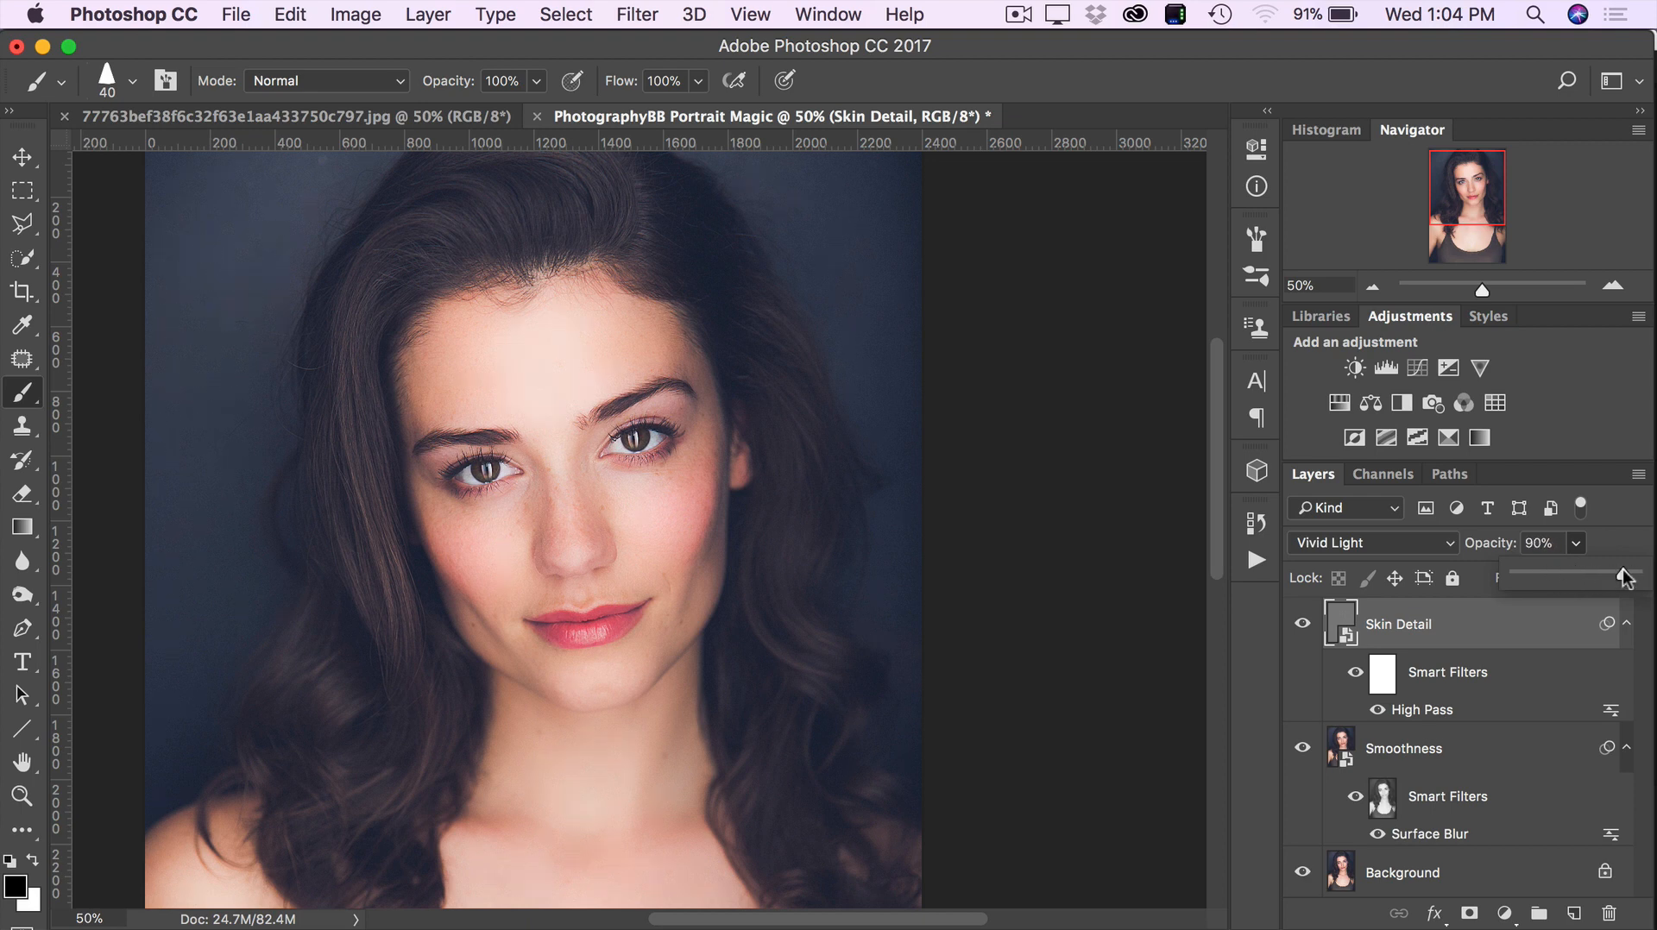
click(1296, 283)
click(1299, 283)
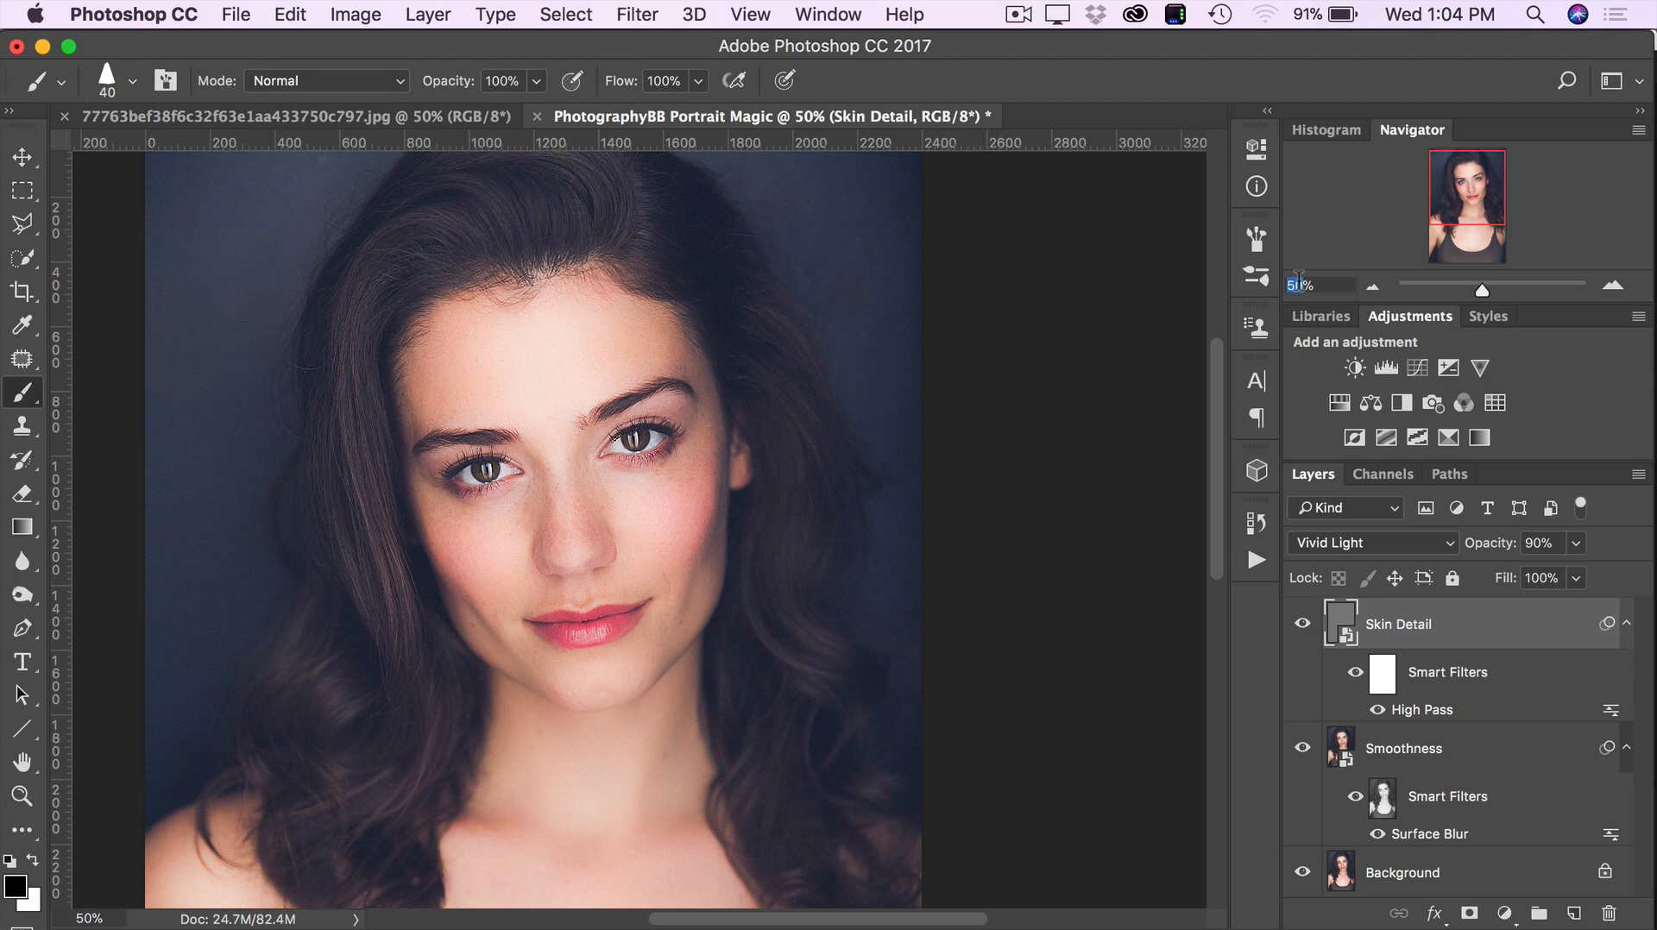
text(100)
key(Return)
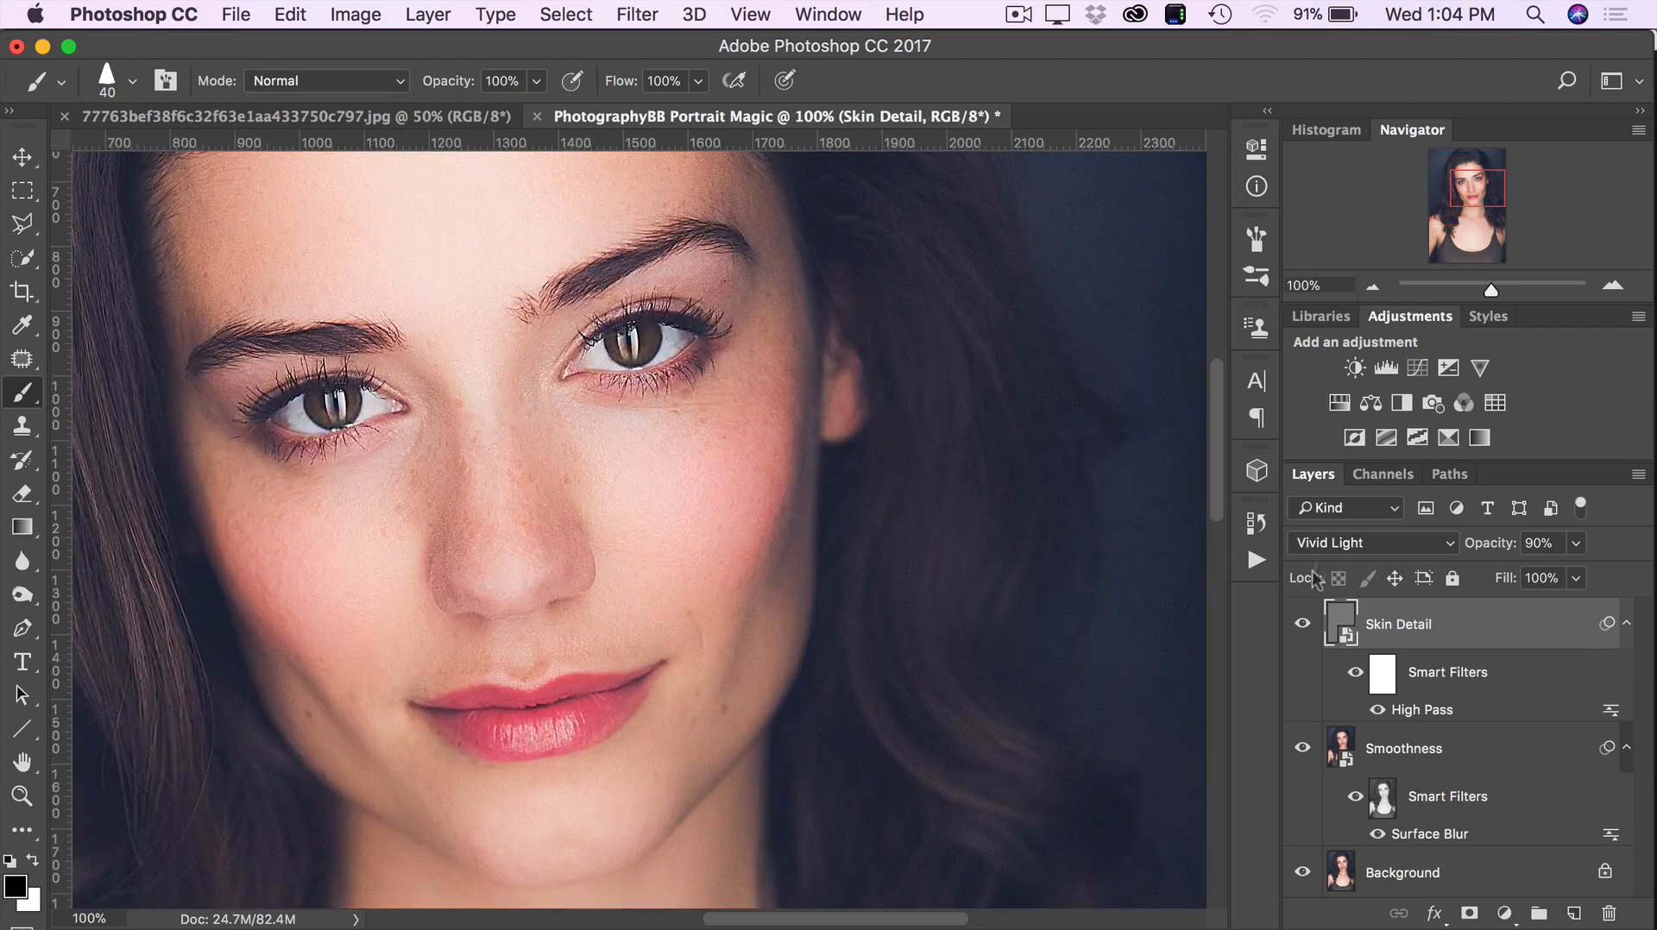
click(1576, 543)
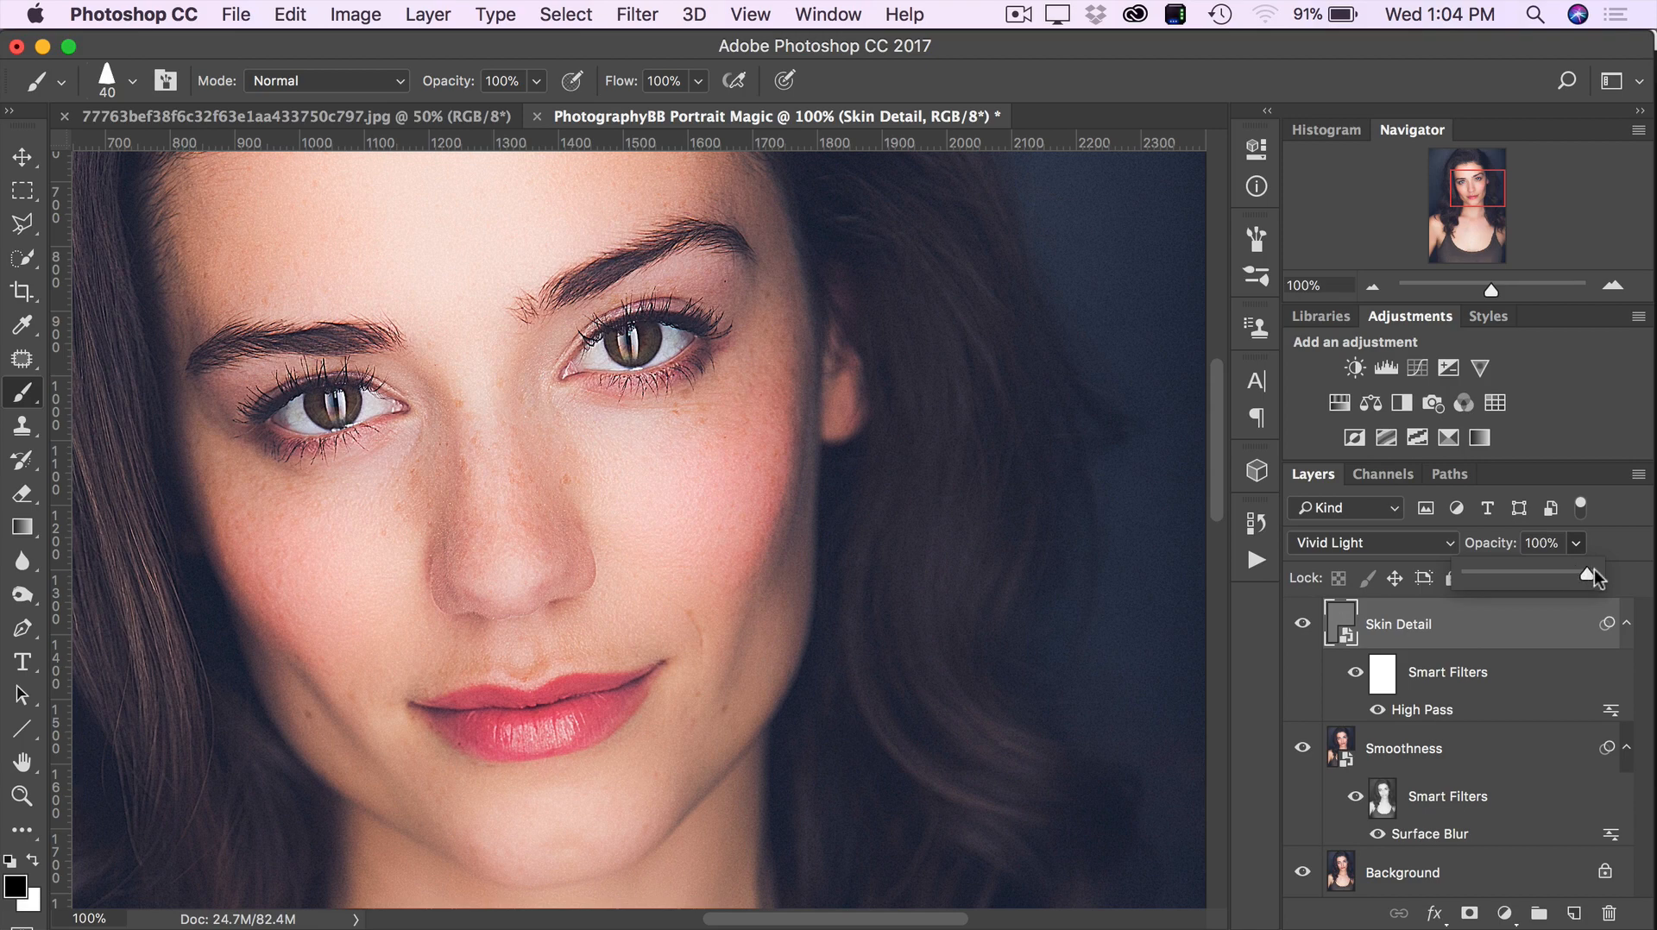
drag(1592, 571, 1455, 580)
- Edit the High Pass filter on the Skin Detail layer, trying a 7.6-pixel radius and settling on 1.5 pixels
double_click(1445, 715)
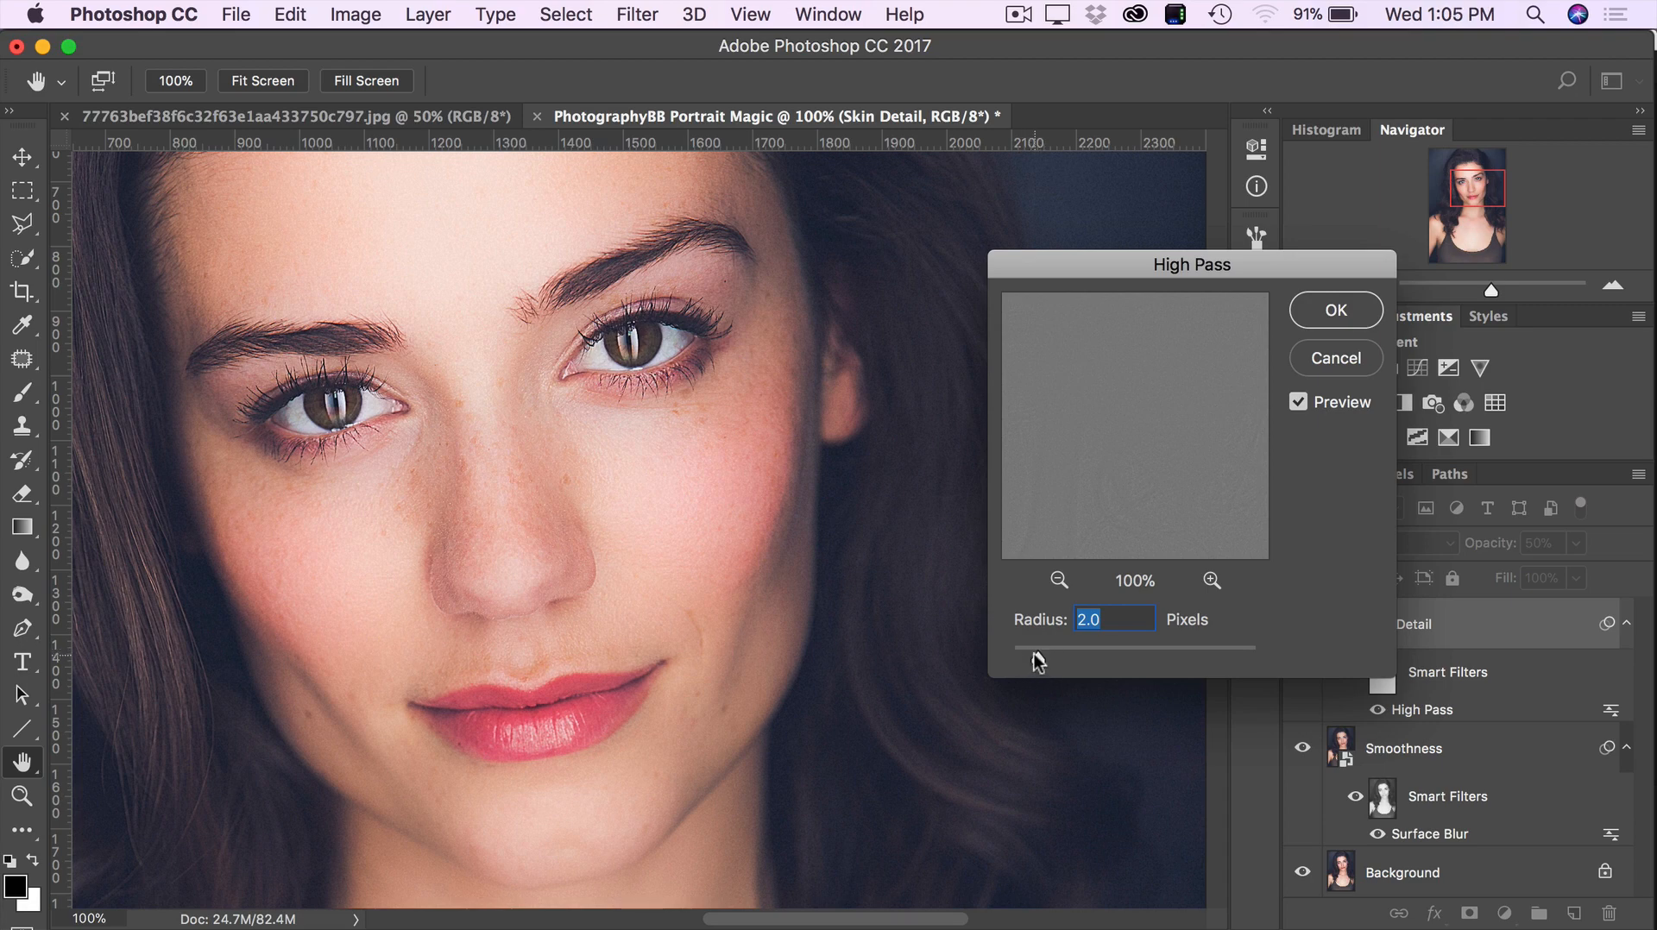
drag(1033, 652, 1060, 649)
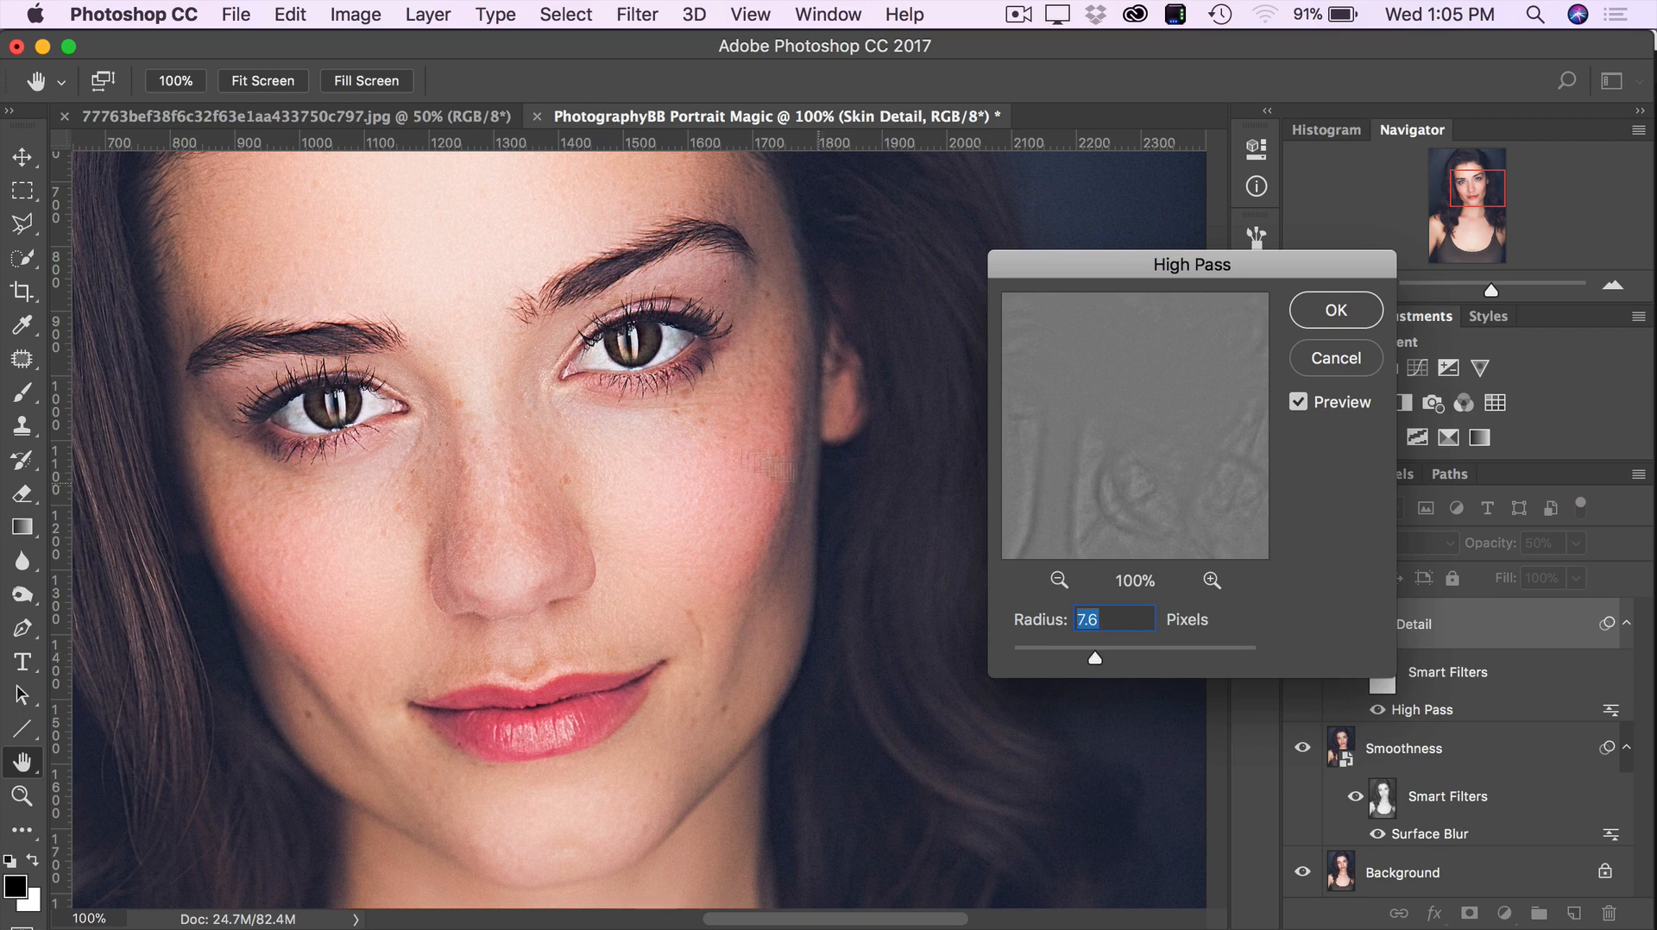
drag(1096, 659, 1033, 650)
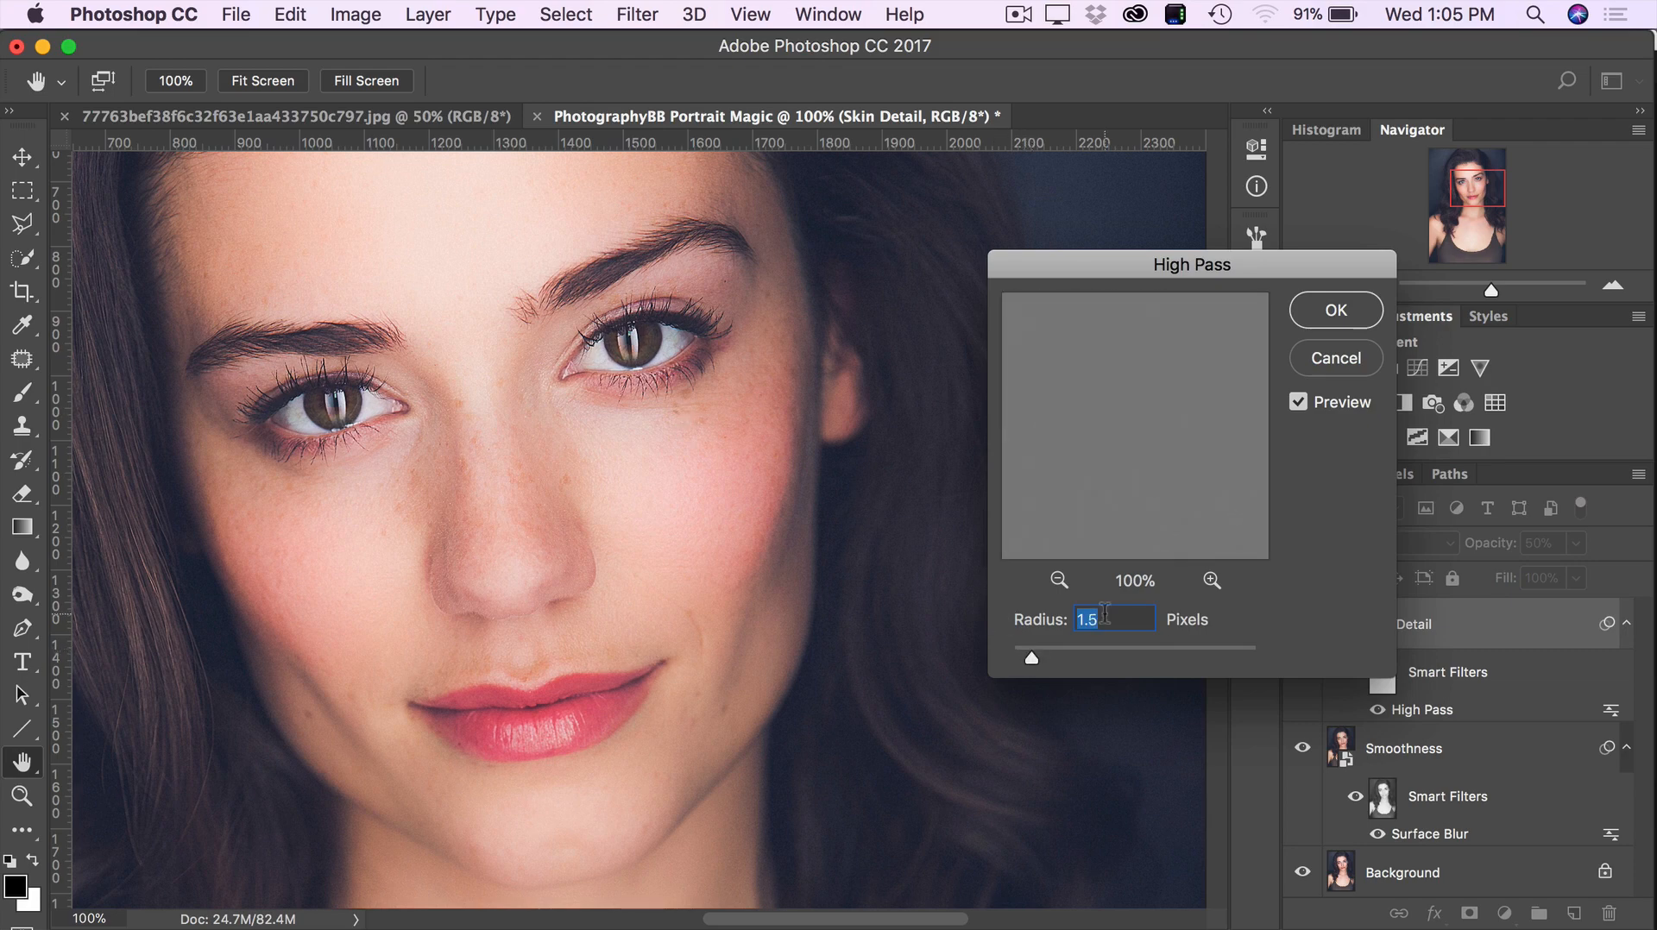
click(1329, 313)
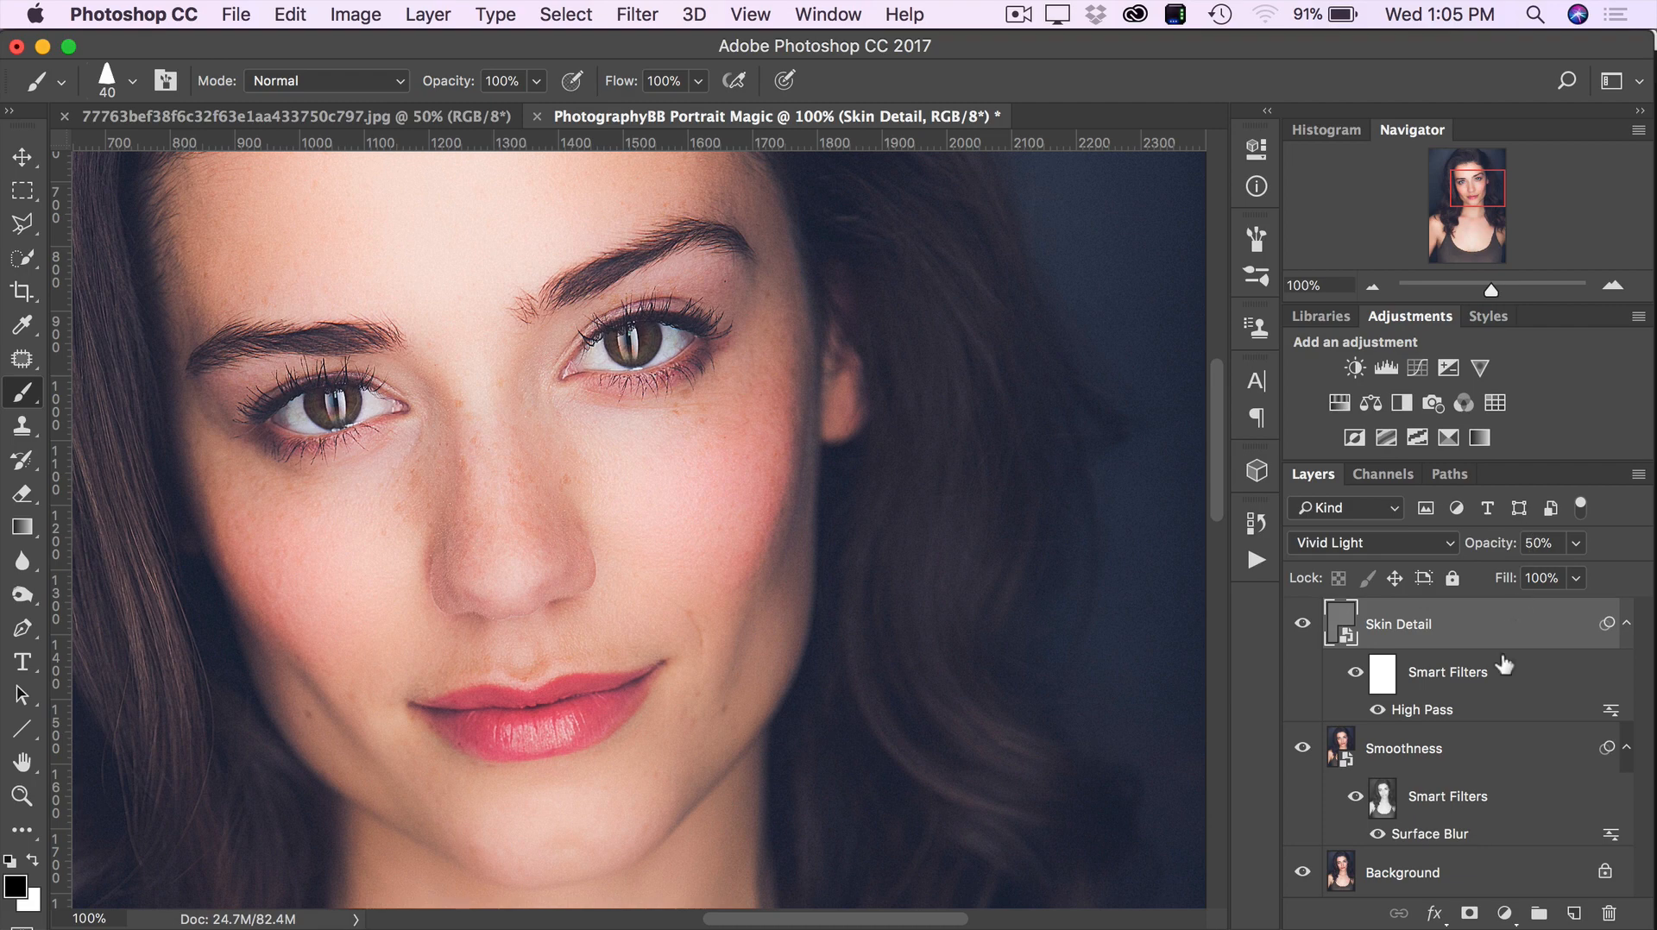
- Try the Smoothness layer at about 37% opacity, and set its opacity to 100%
click(1392, 754)
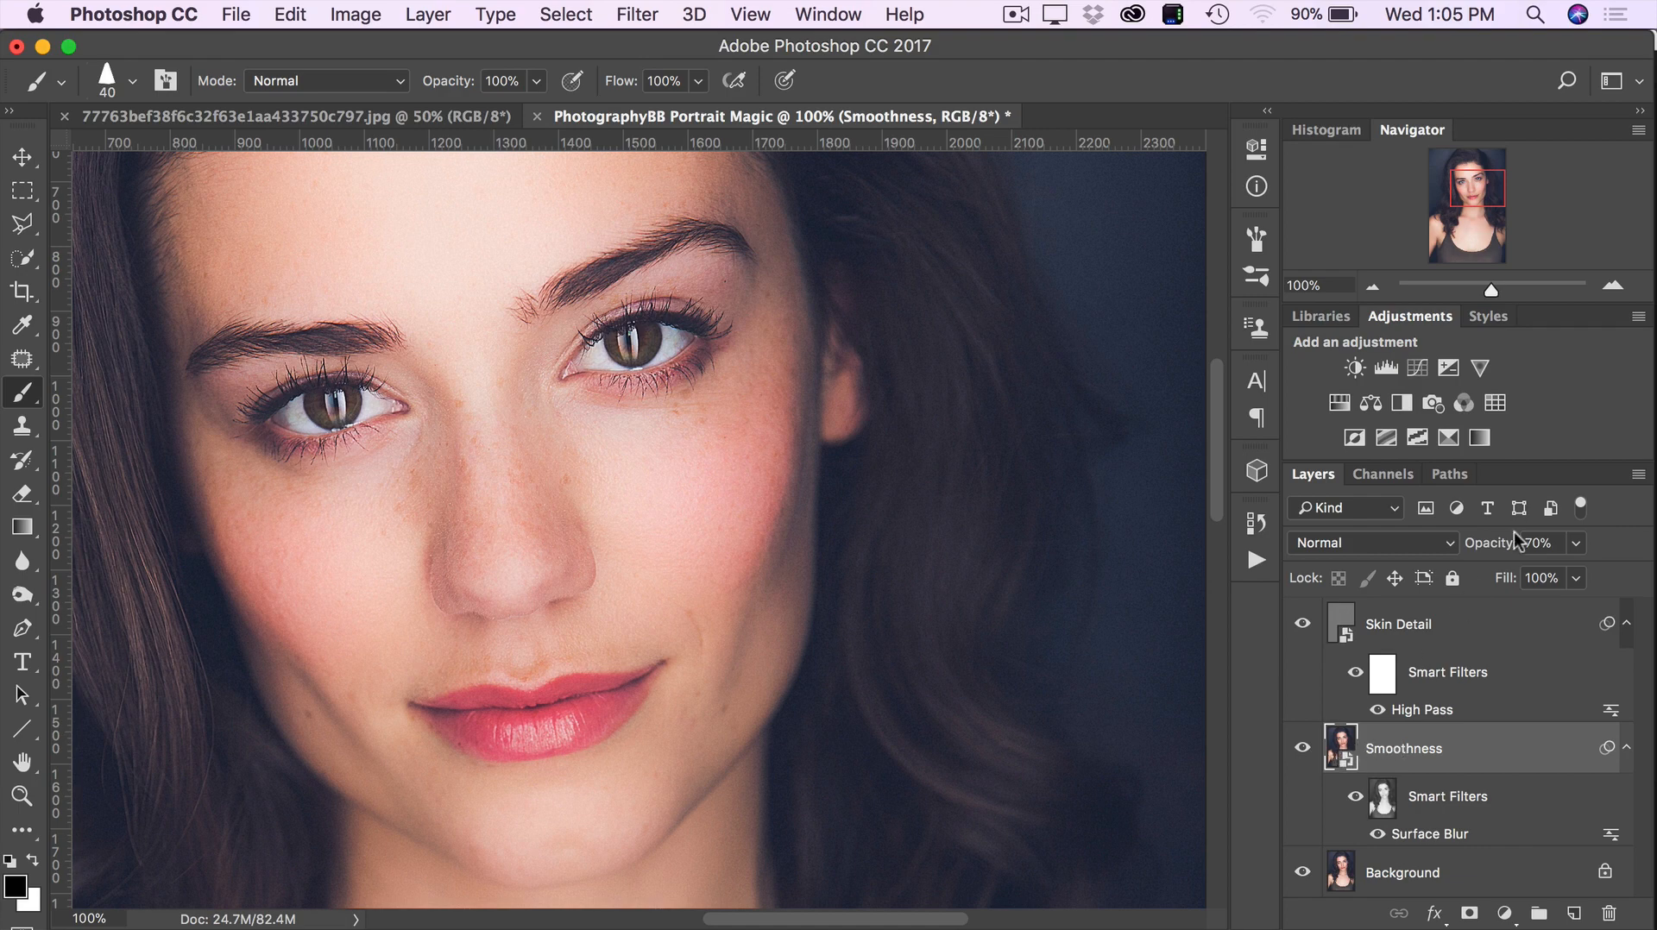
click(1576, 545)
drag(1576, 572, 1535, 577)
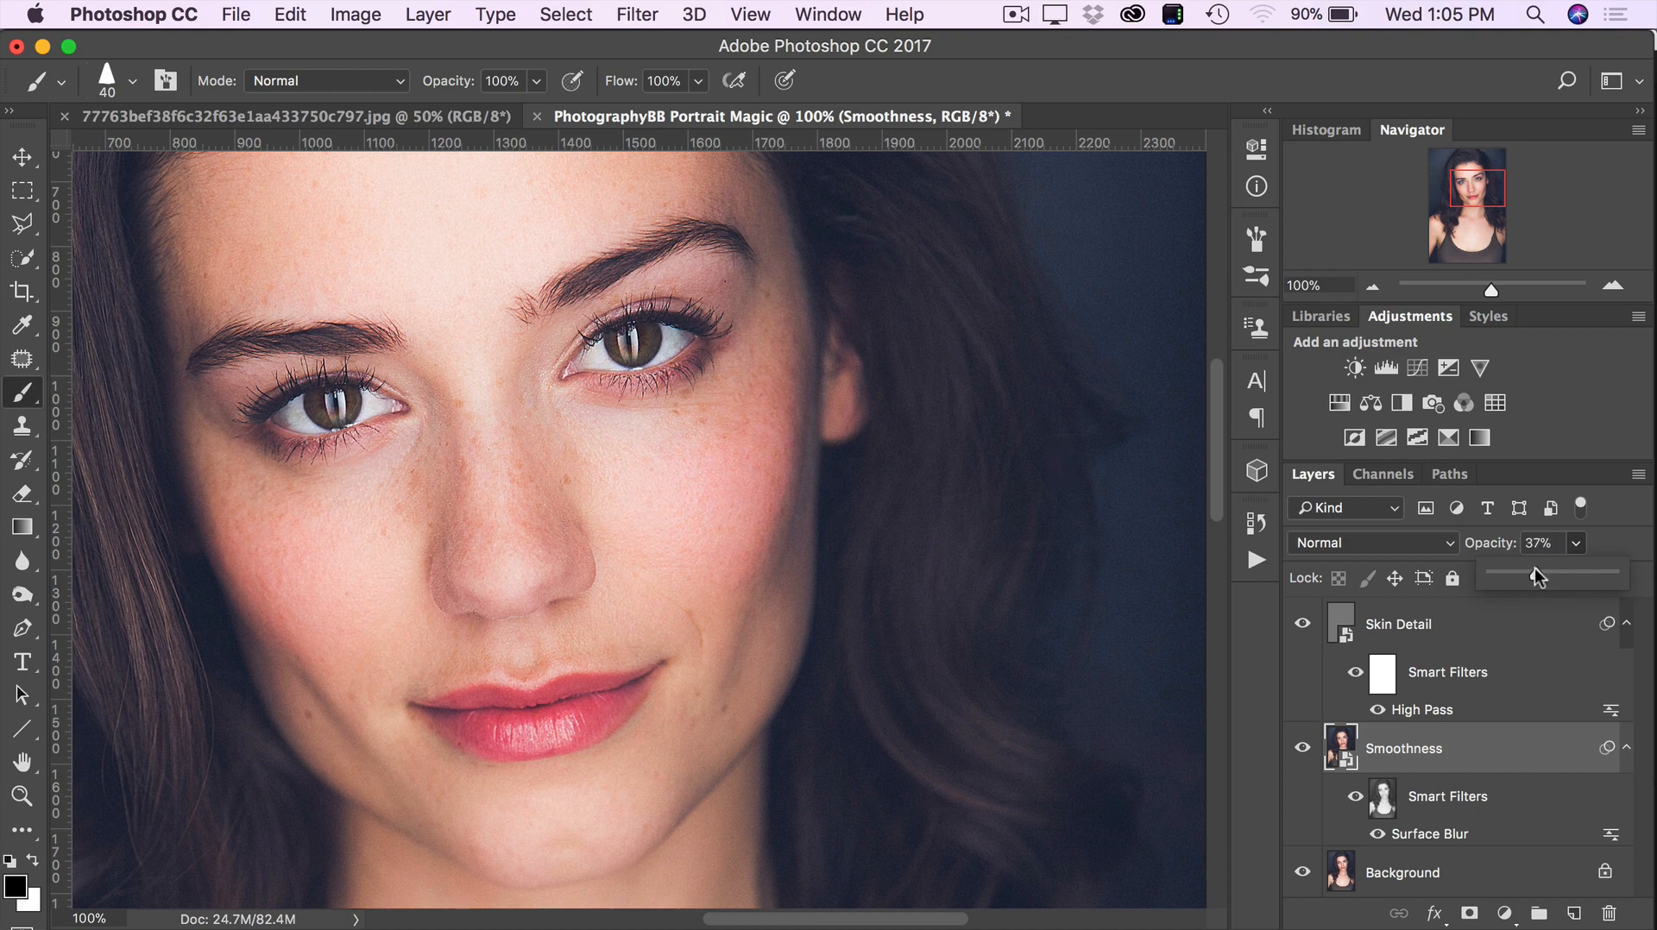
drag(1535, 576, 1531, 575)
drag(1533, 570, 1626, 568)
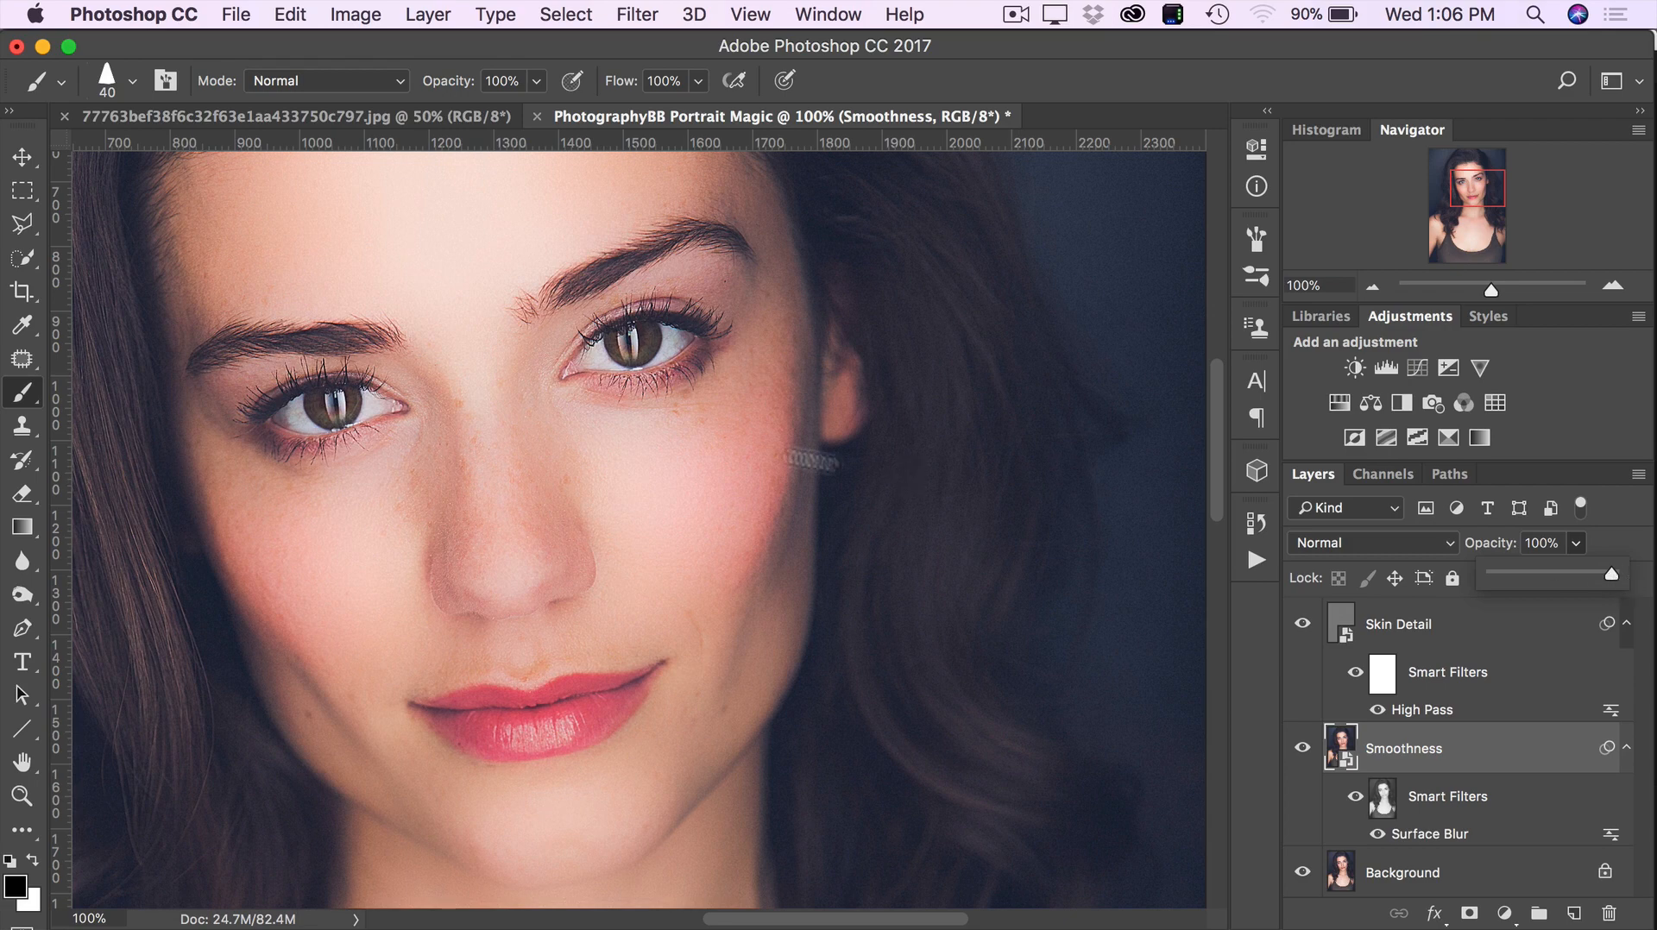
drag(562, 420, 610, 422)
click(1423, 841)
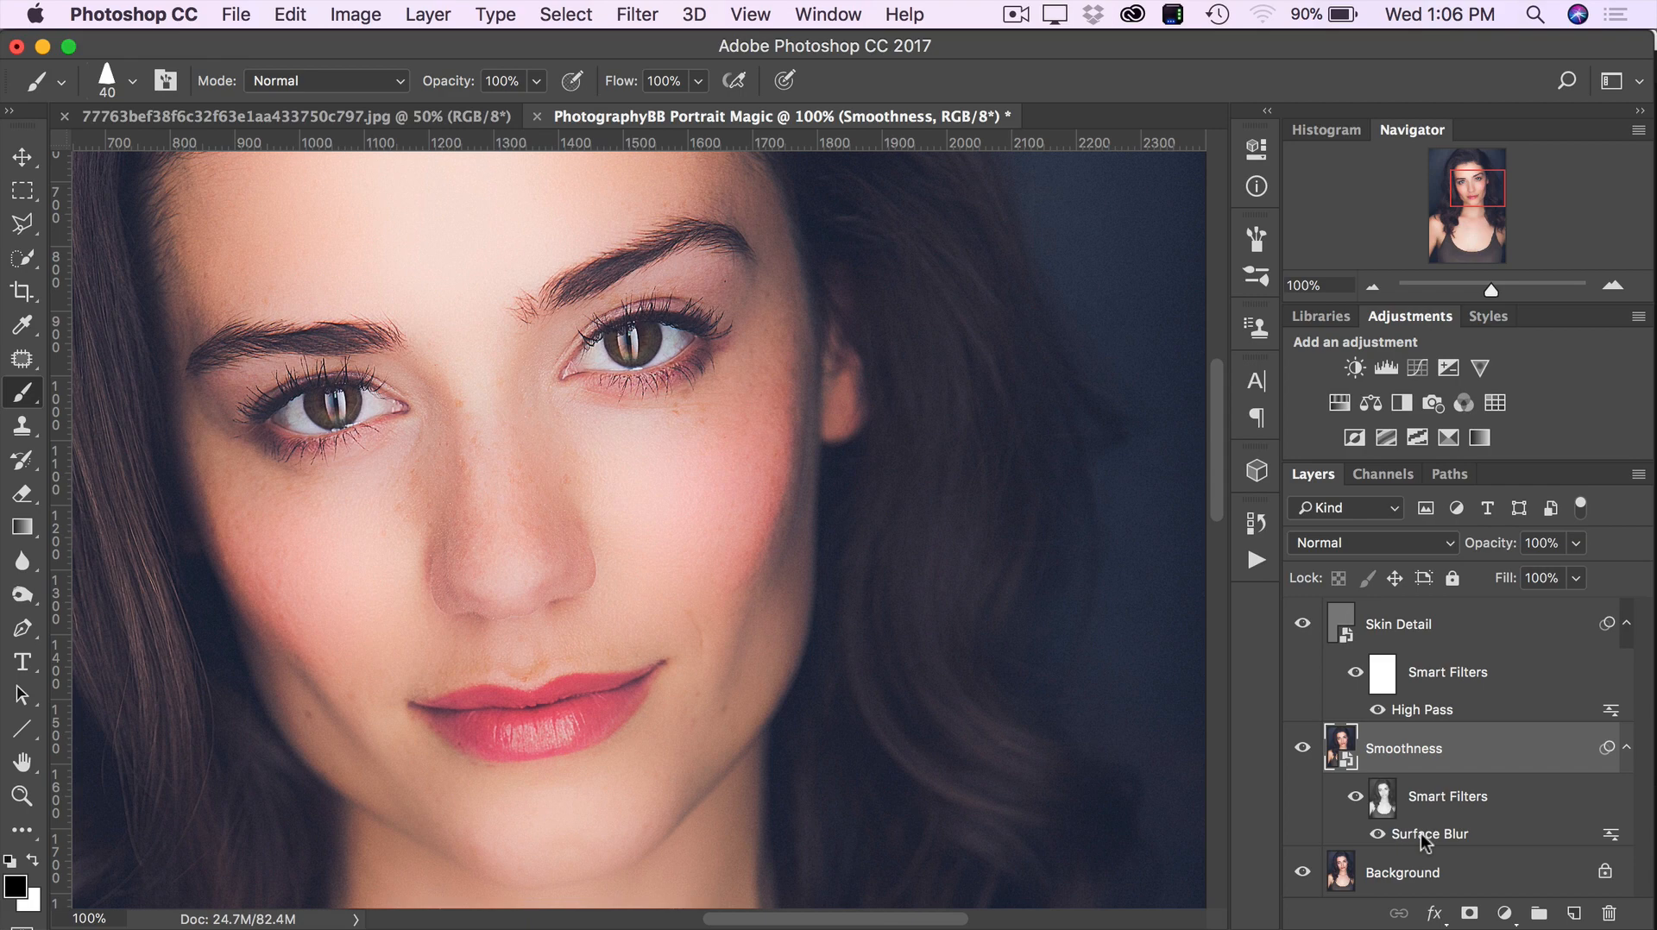
- Examine the Smoothness layer's Surface Blur settings and preview the blur on the skin, and cancel the dialog
double_click(1420, 832)
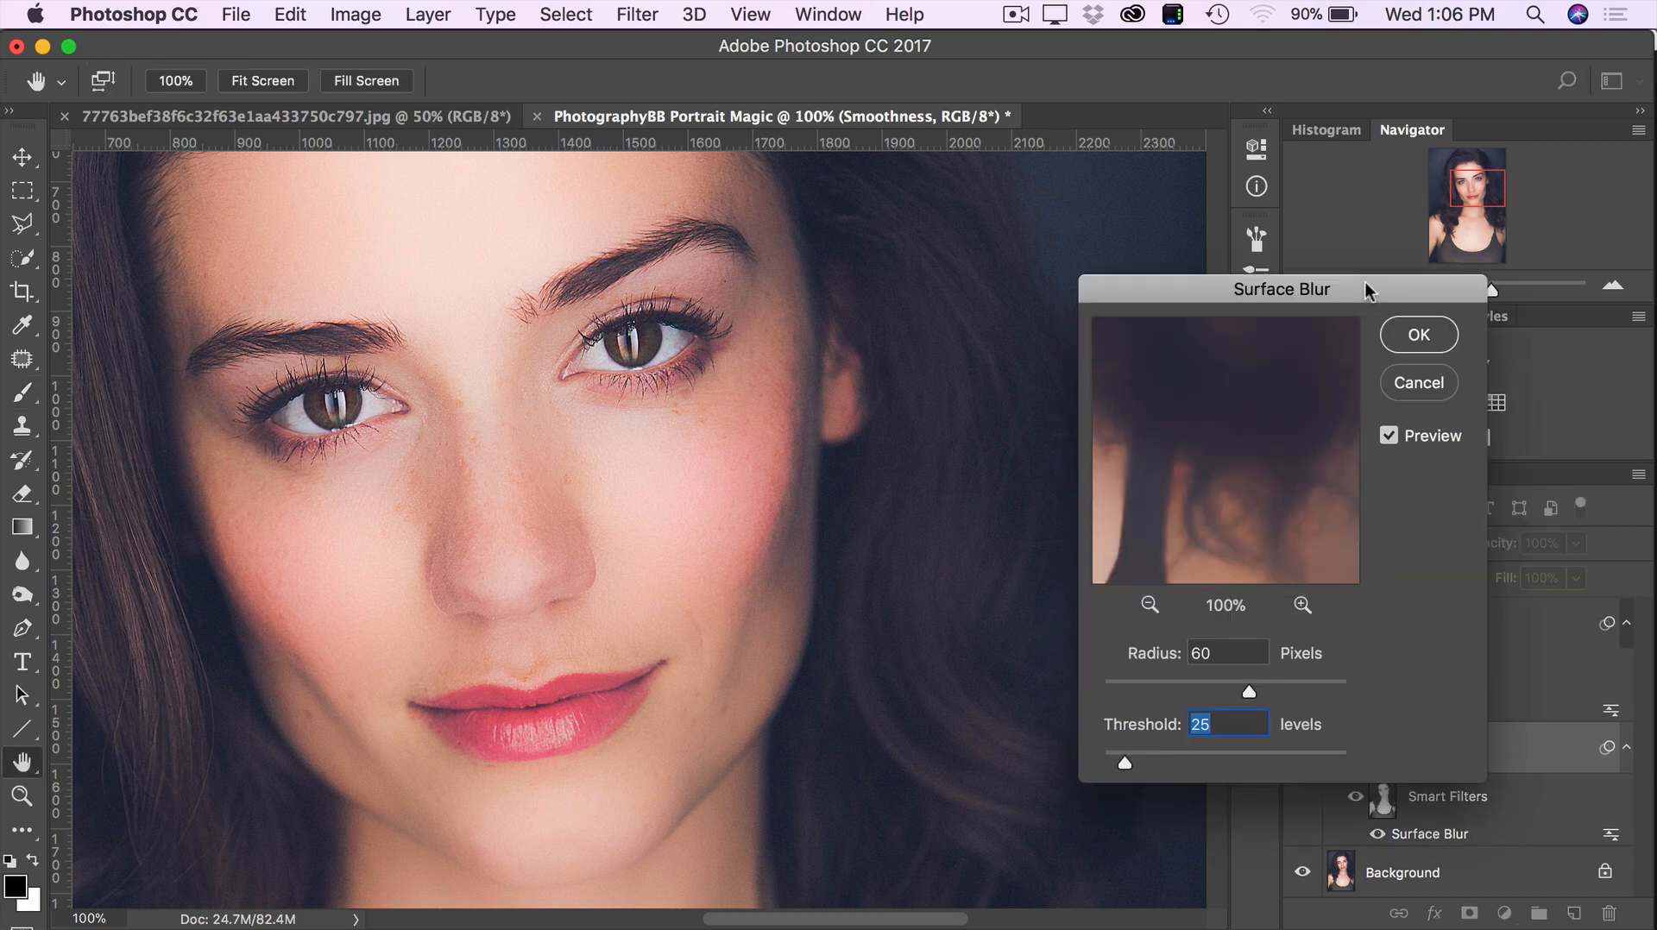
drag(1369, 284, 1201, 270)
drag(990, 437, 1136, 394)
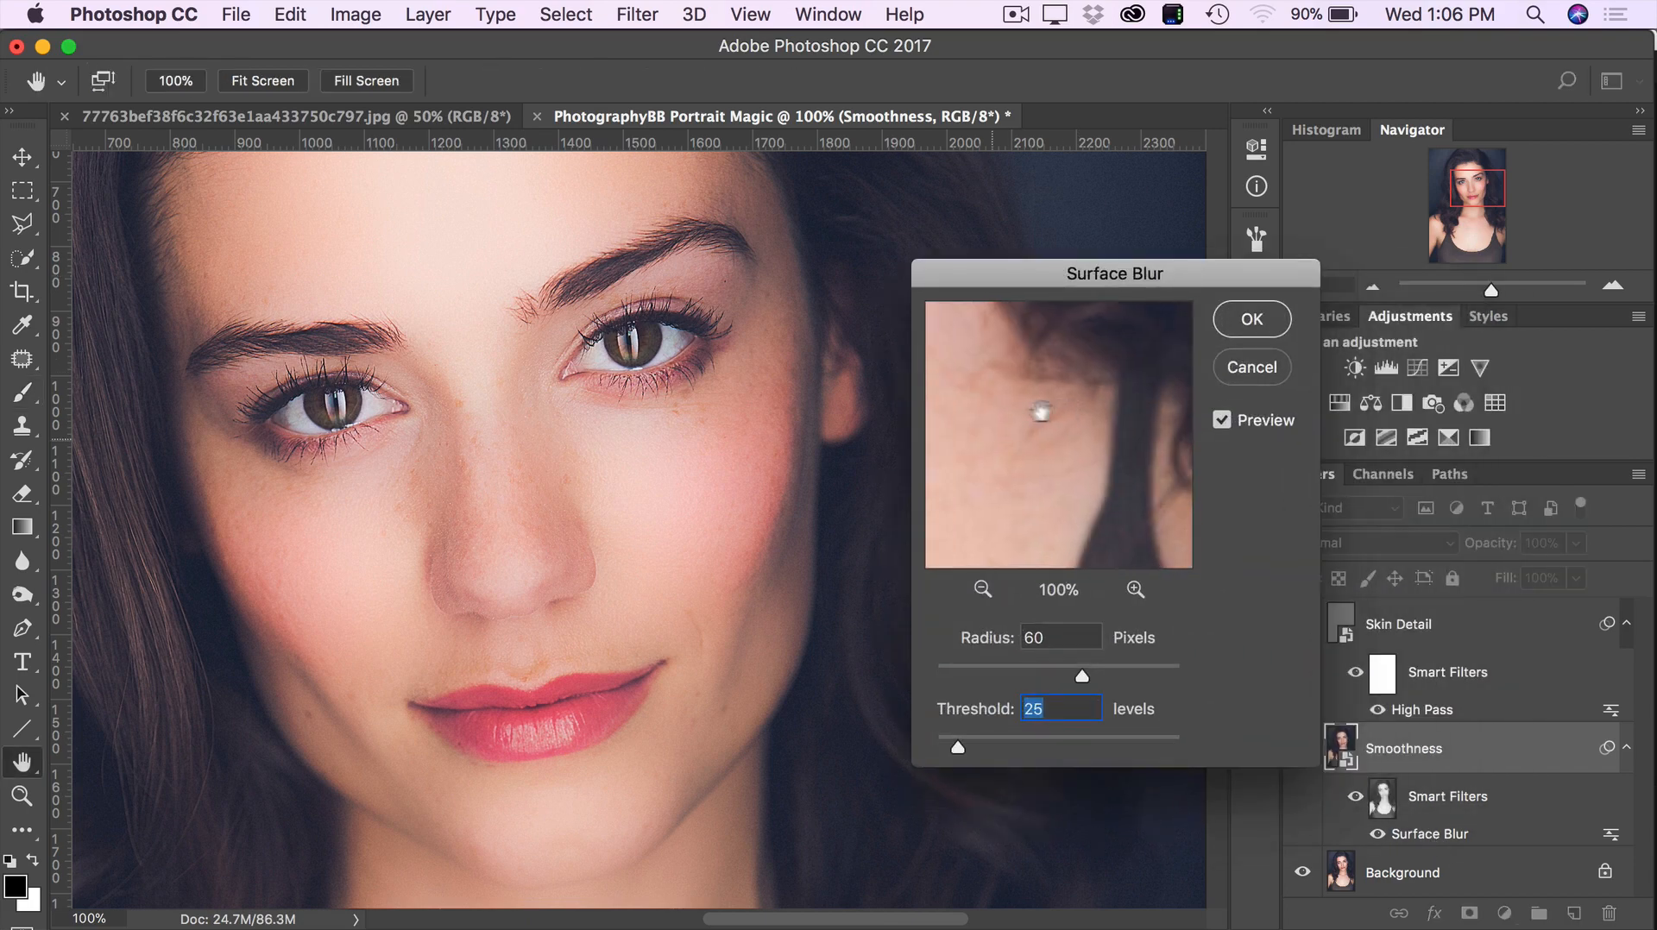
mouse_move(1042, 414)
mouse_down()
mouse_move(1136, 463)
mouse_move(1153, 515)
mouse_up()
drag(1066, 381, 1128, 418)
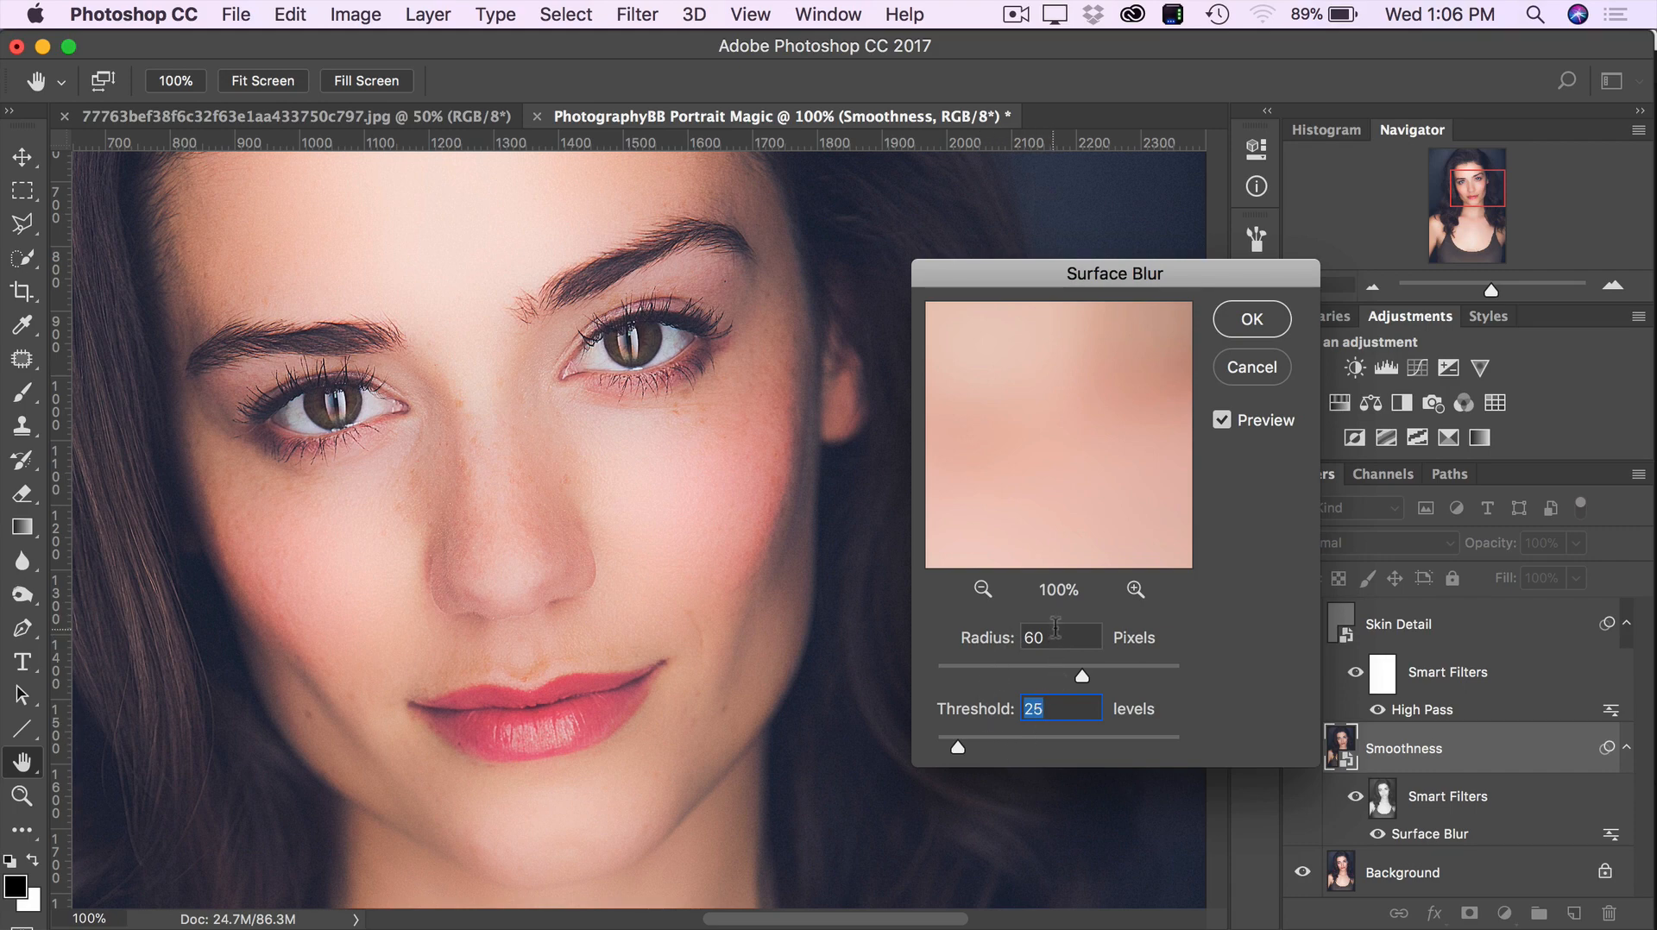
click(1266, 373)
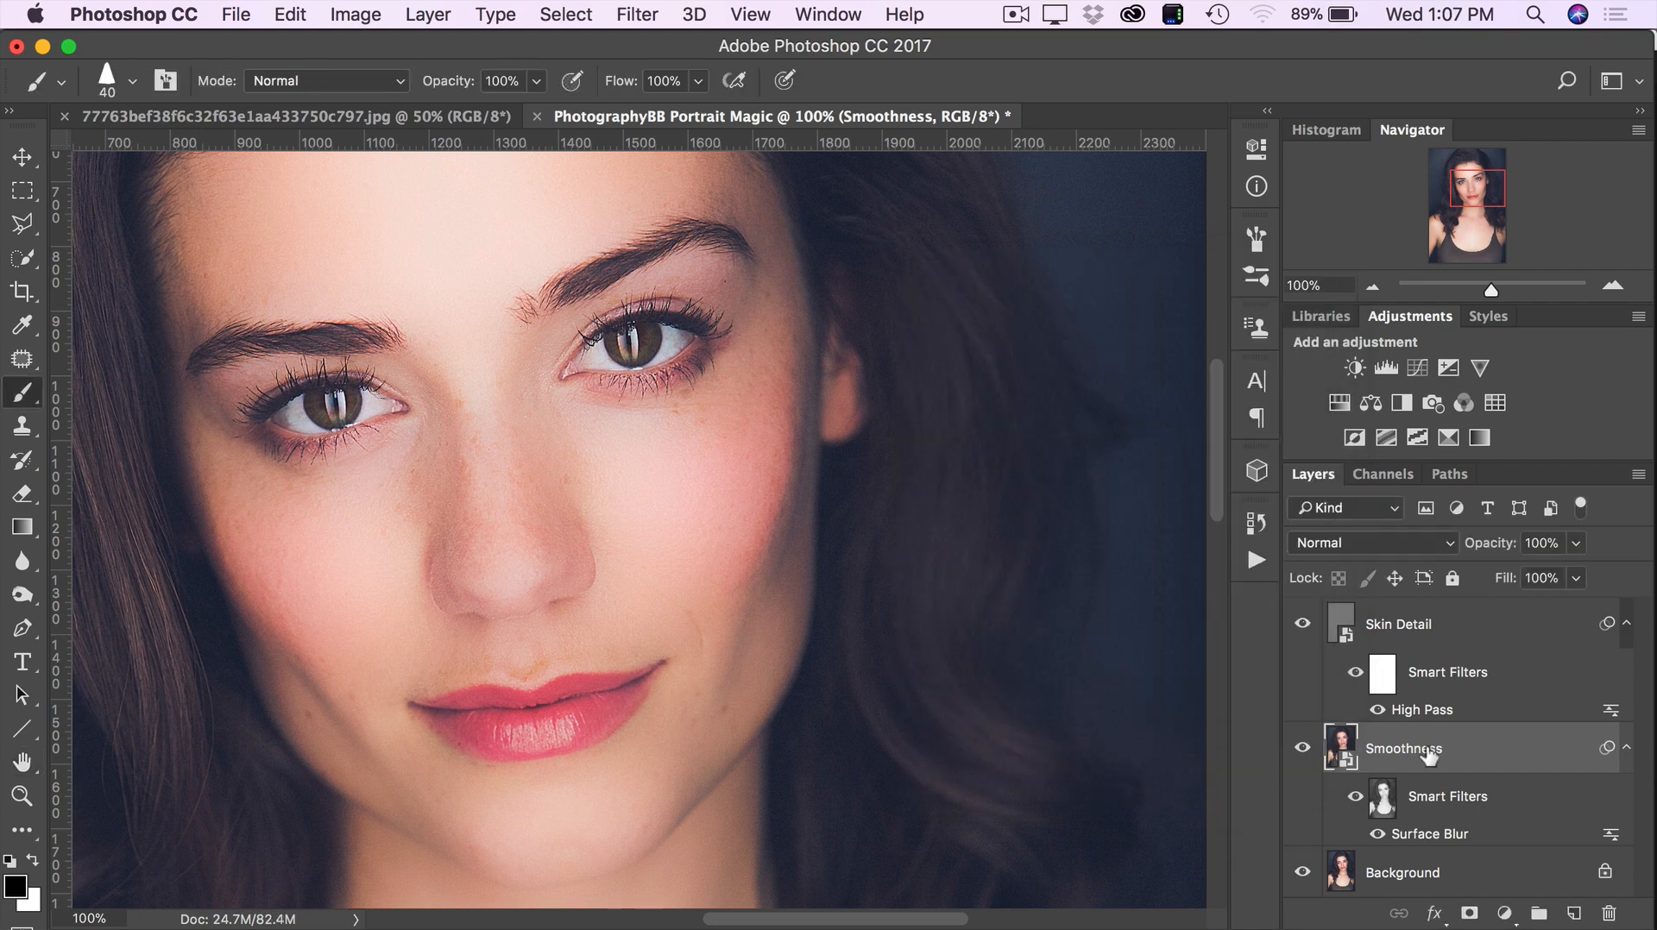
click(1416, 631)
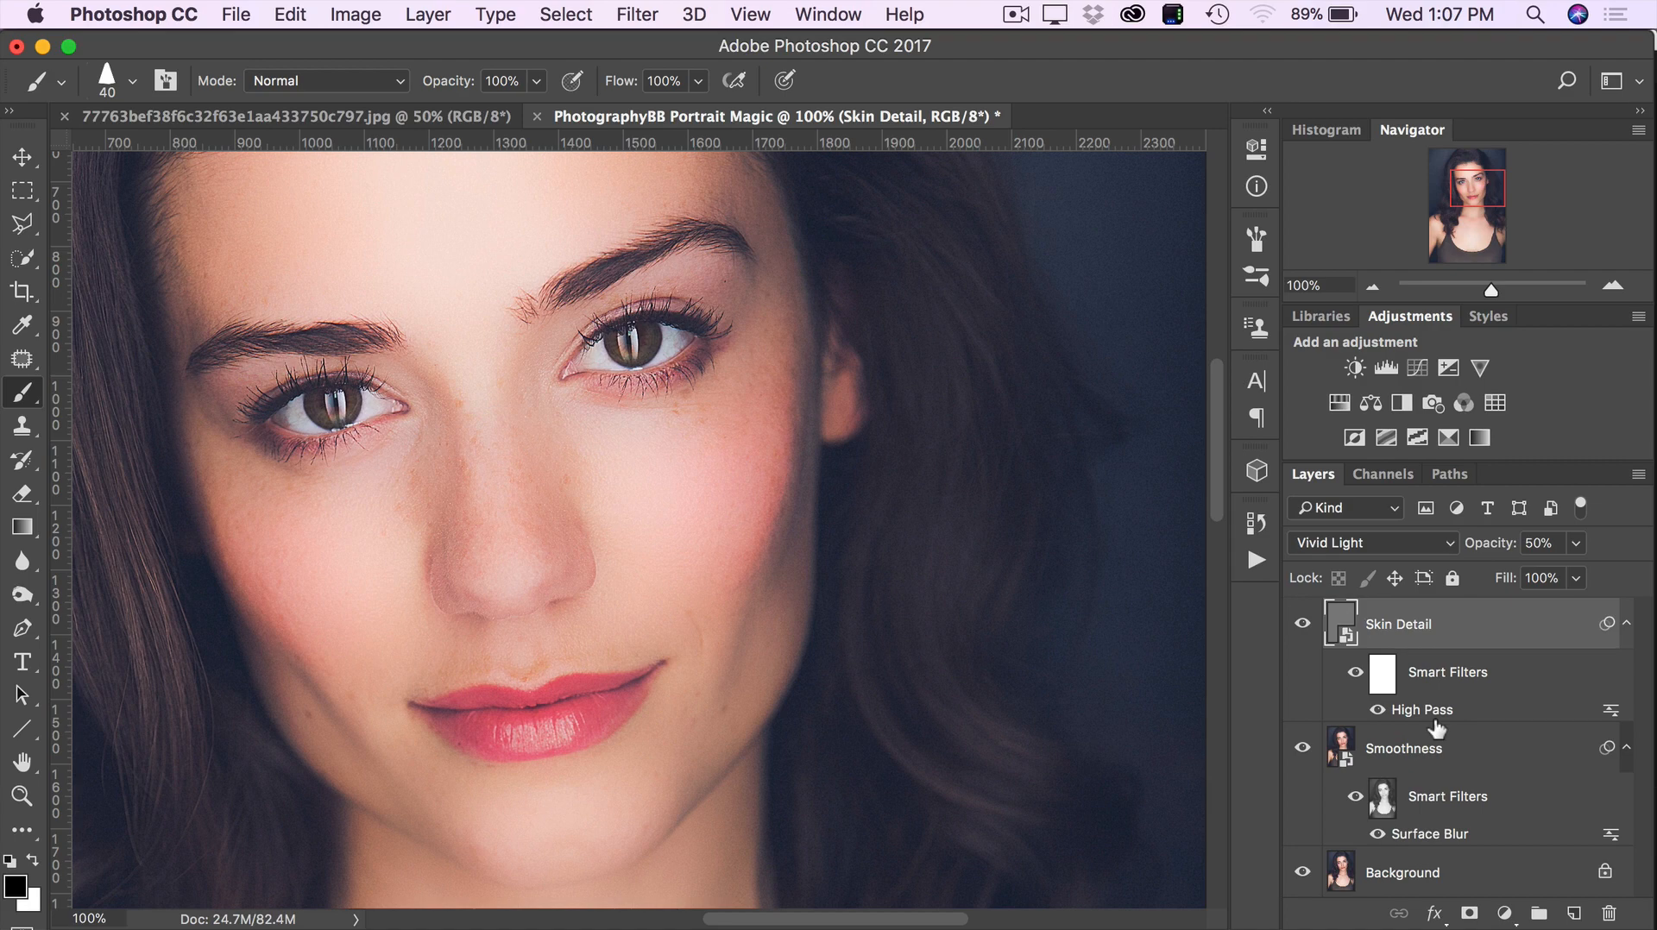
click(1439, 761)
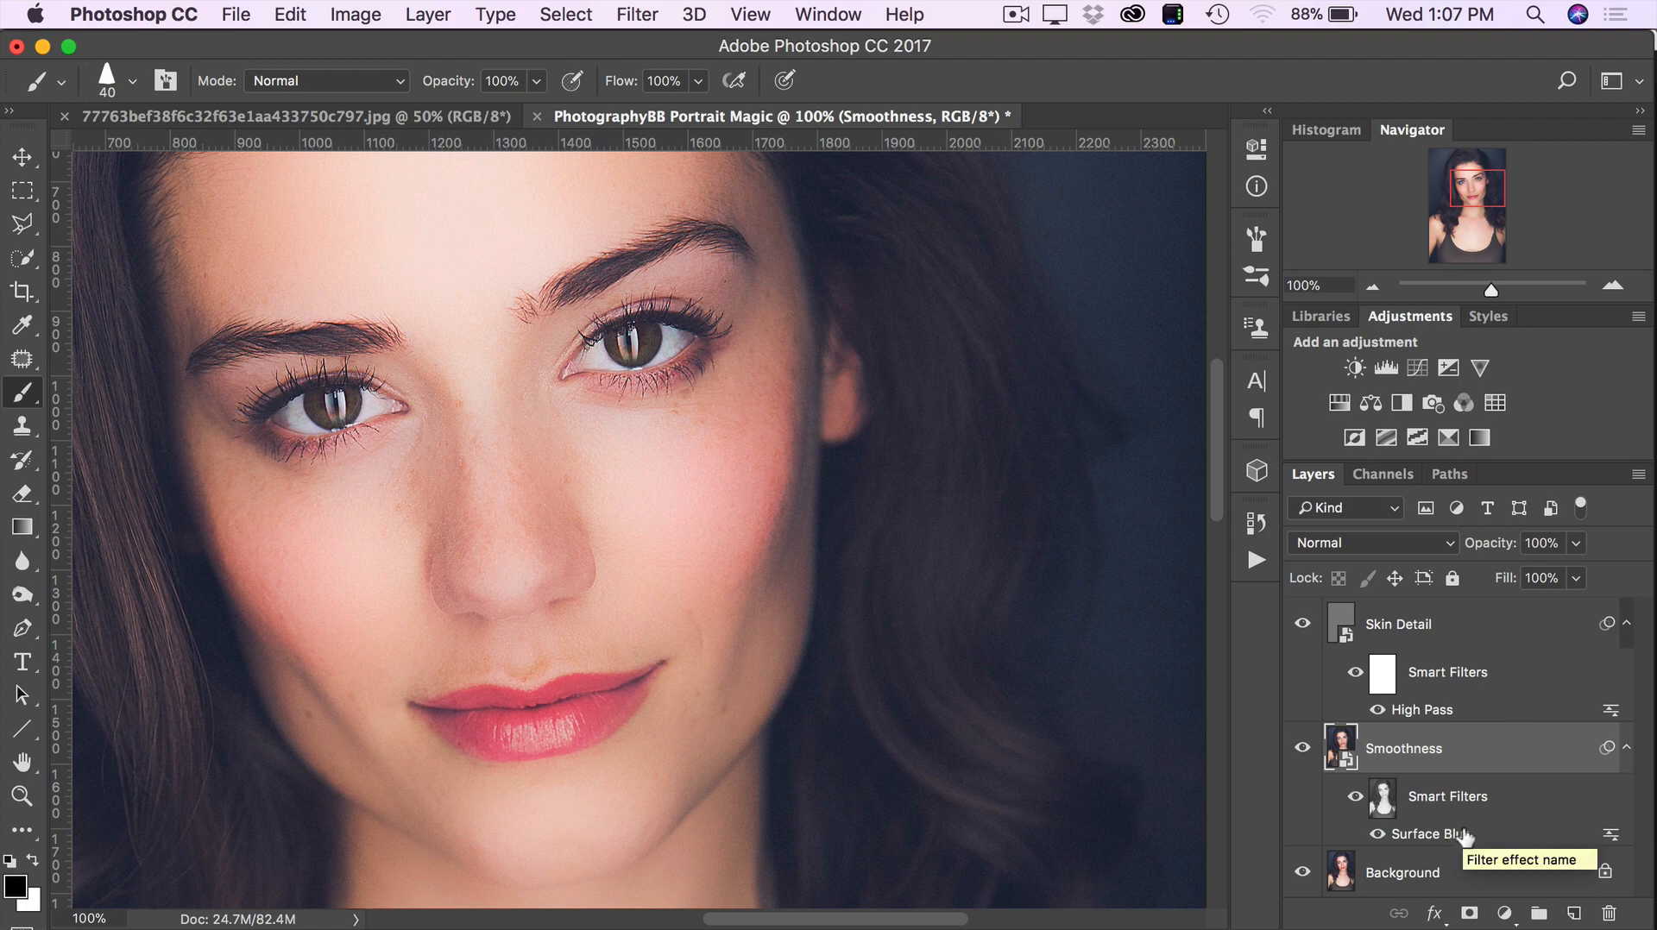
- Run the [+] Add Contrast action from the Portrait Magic 2 set on the portrait
click(1256, 562)
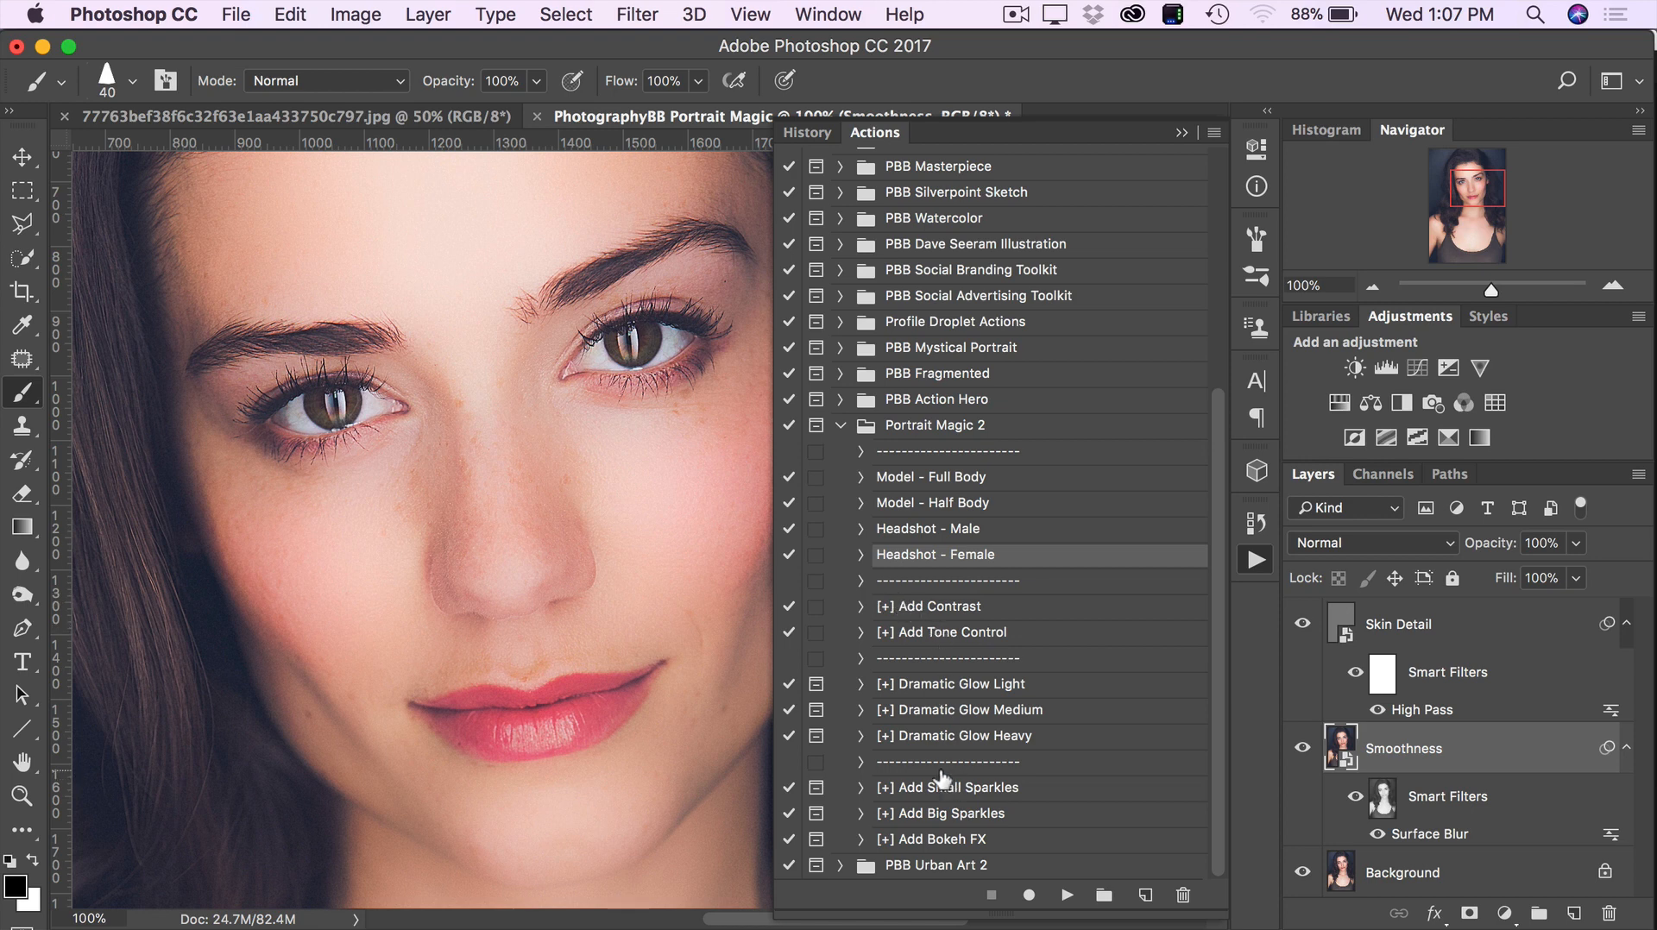
click(1306, 286)
text(25)
key(Return)
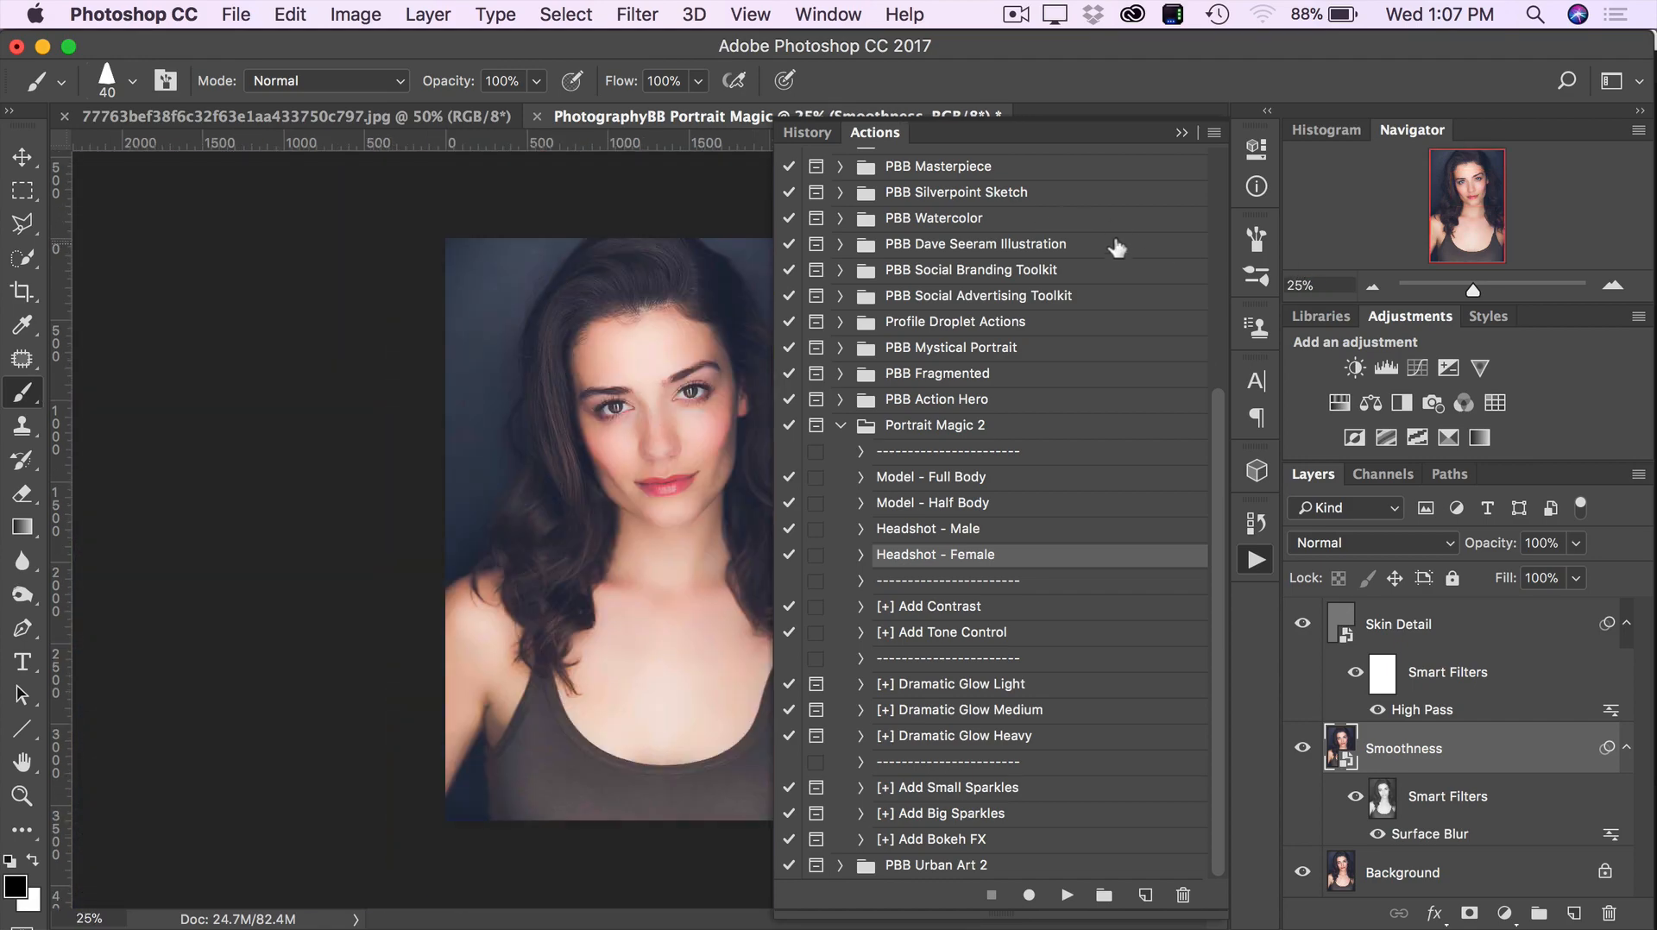
click(926, 616)
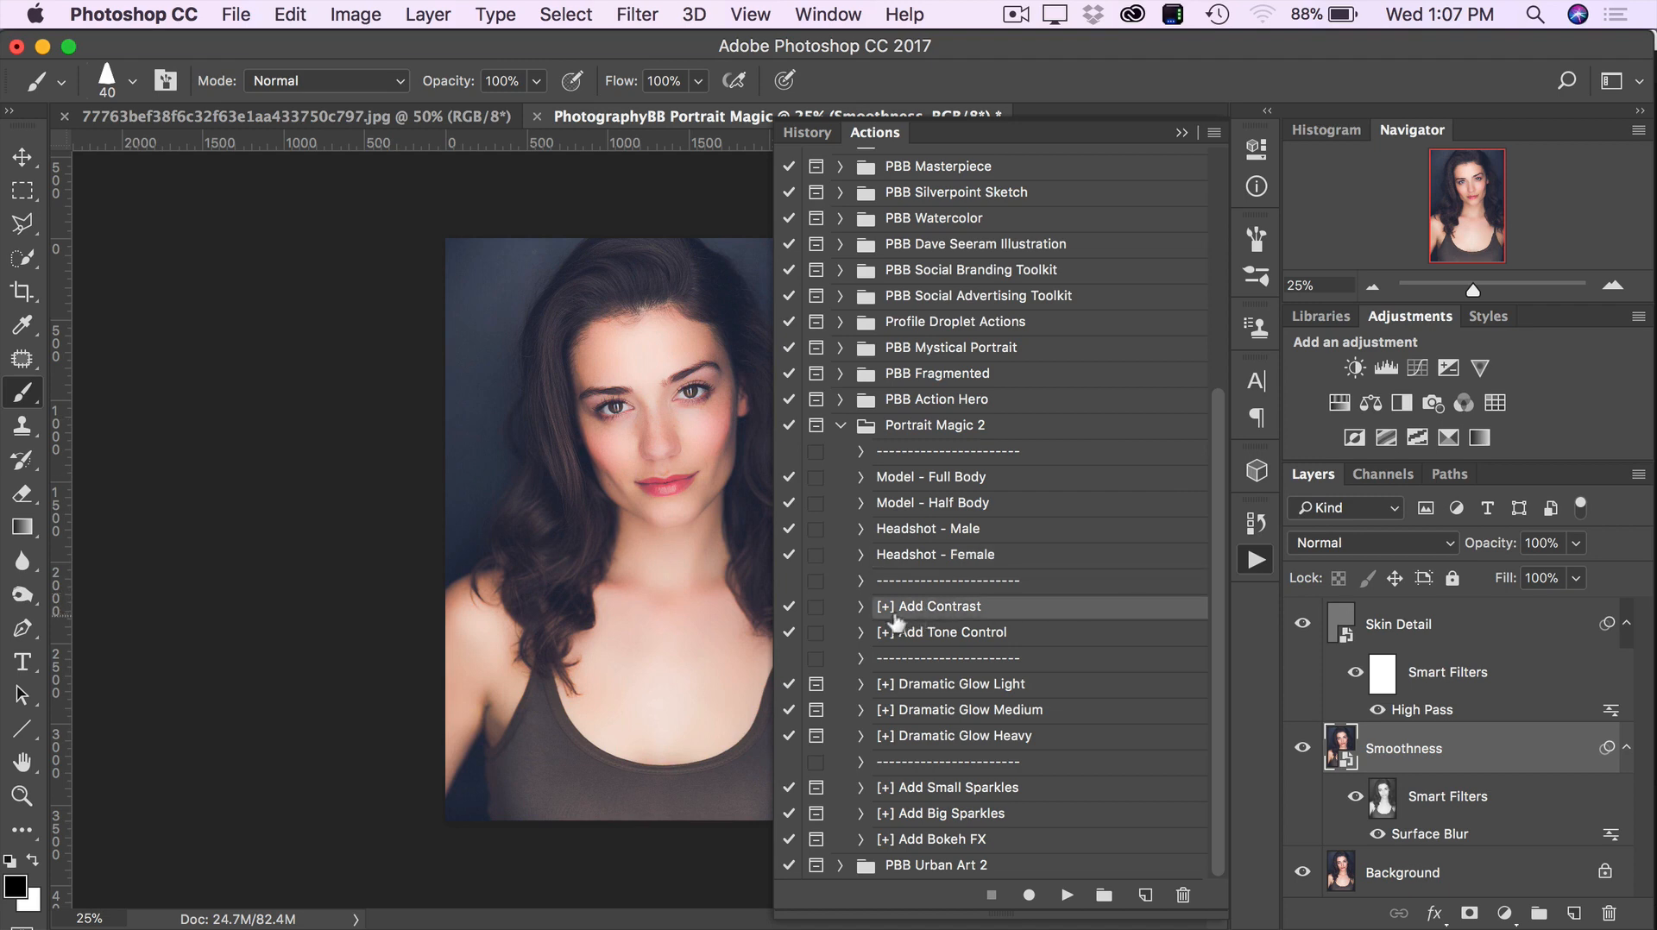
click(1068, 896)
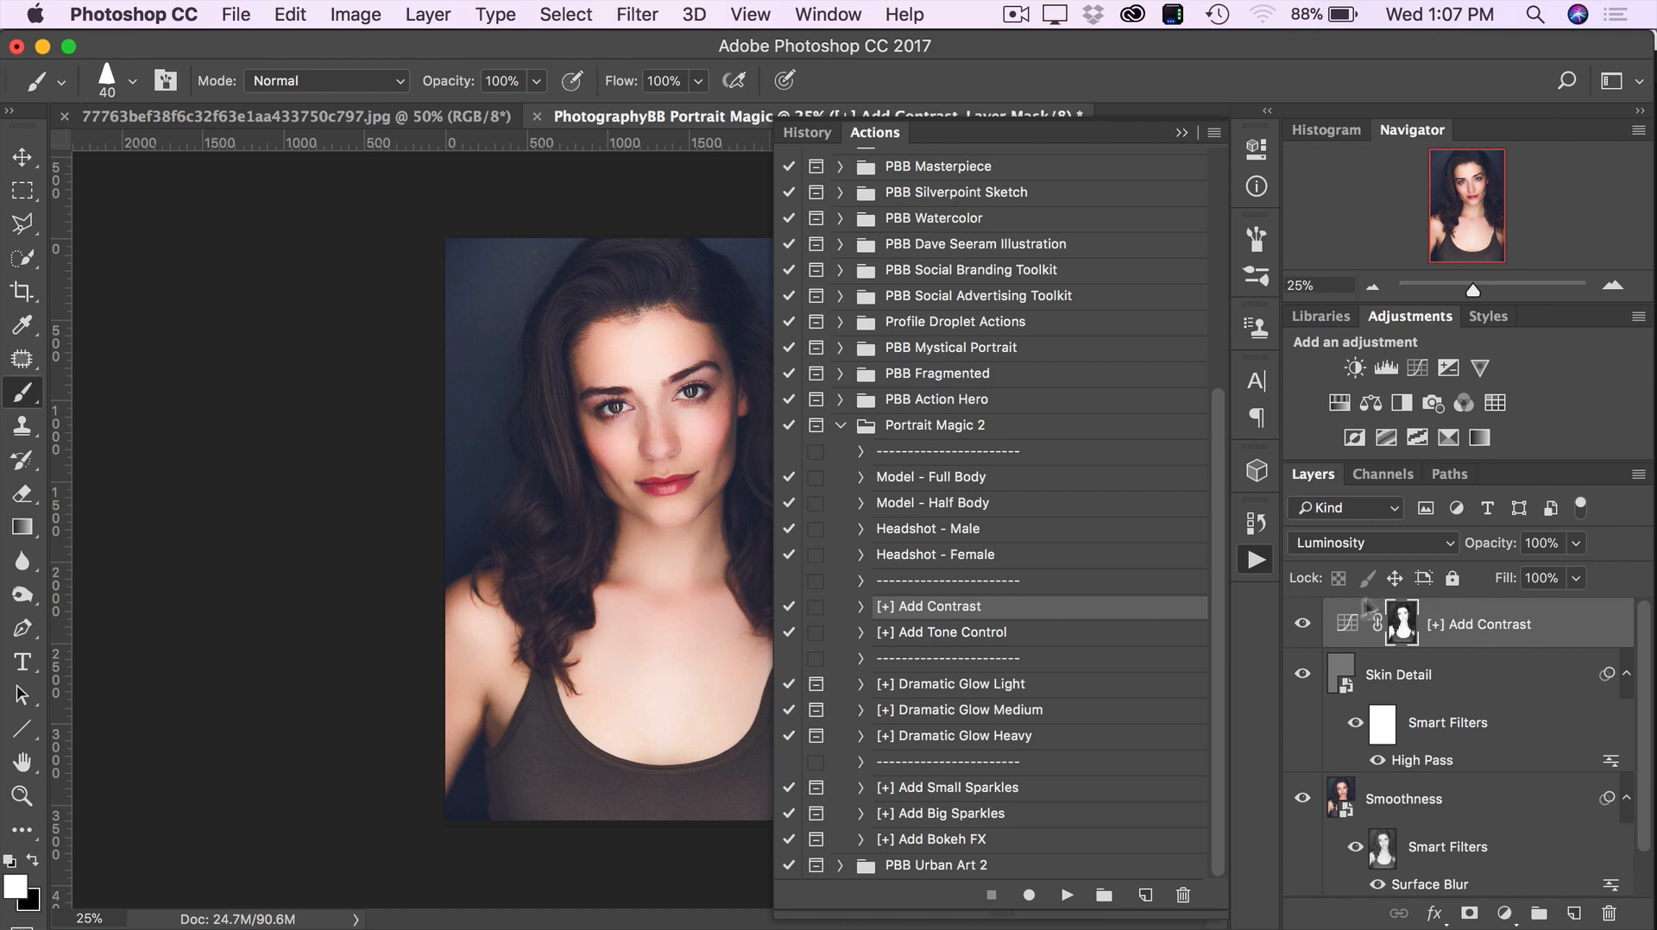
- Compare the portrait with and without the [+] Add Contrast layer, and set the layer's opacity to 59%
click(1305, 623)
click(1305, 623)
click(1305, 623)
click(1309, 625)
click(1304, 630)
click(1304, 629)
click(1304, 630)
click(1304, 630)
drag(1493, 552, 1443, 553)
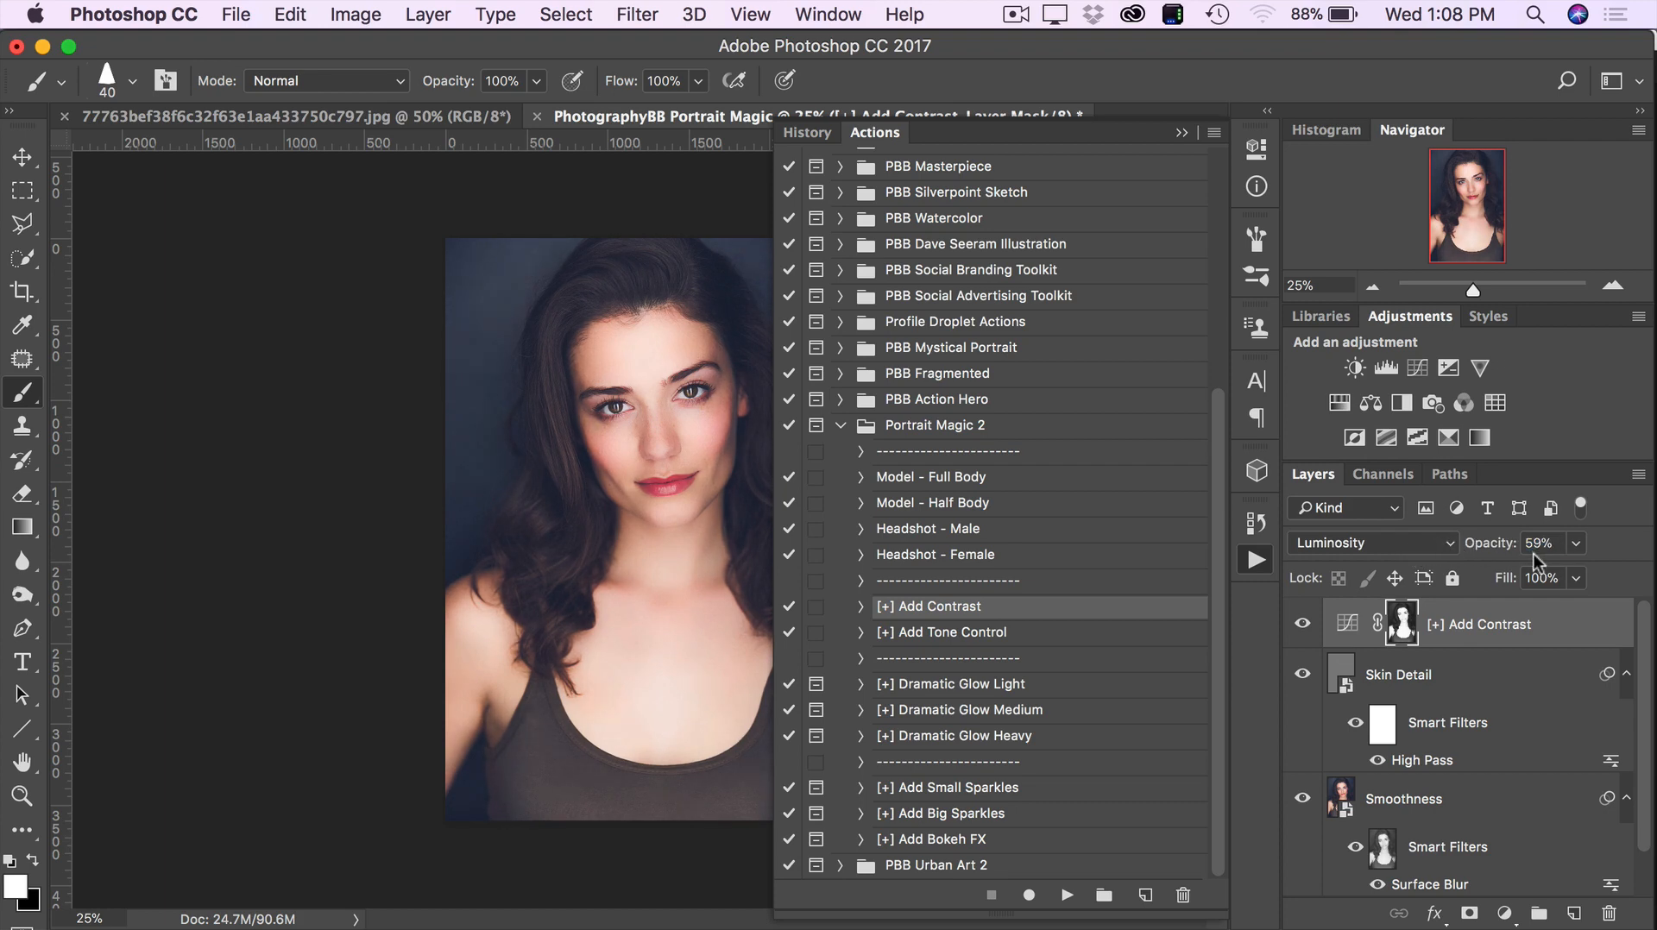
- Soften the [+] Add Contrast curve by moving its shadow point to input 68, output 47 and its highlight point to input 195, output 174
double_click(1348, 635)
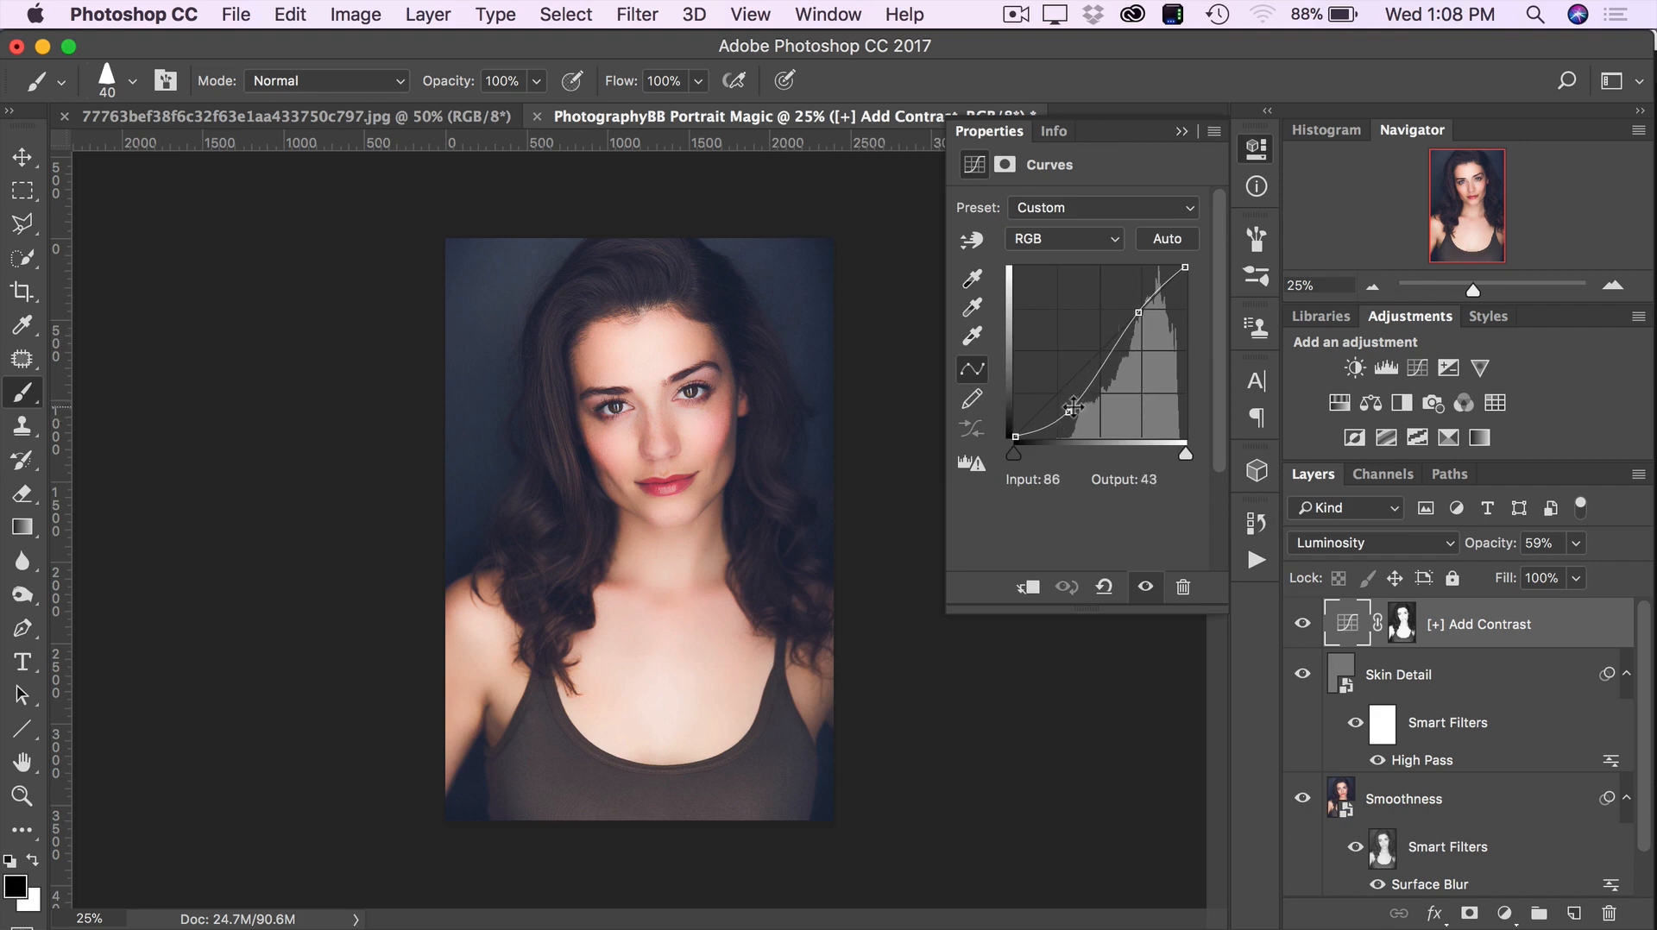
drag(1068, 411, 1061, 406)
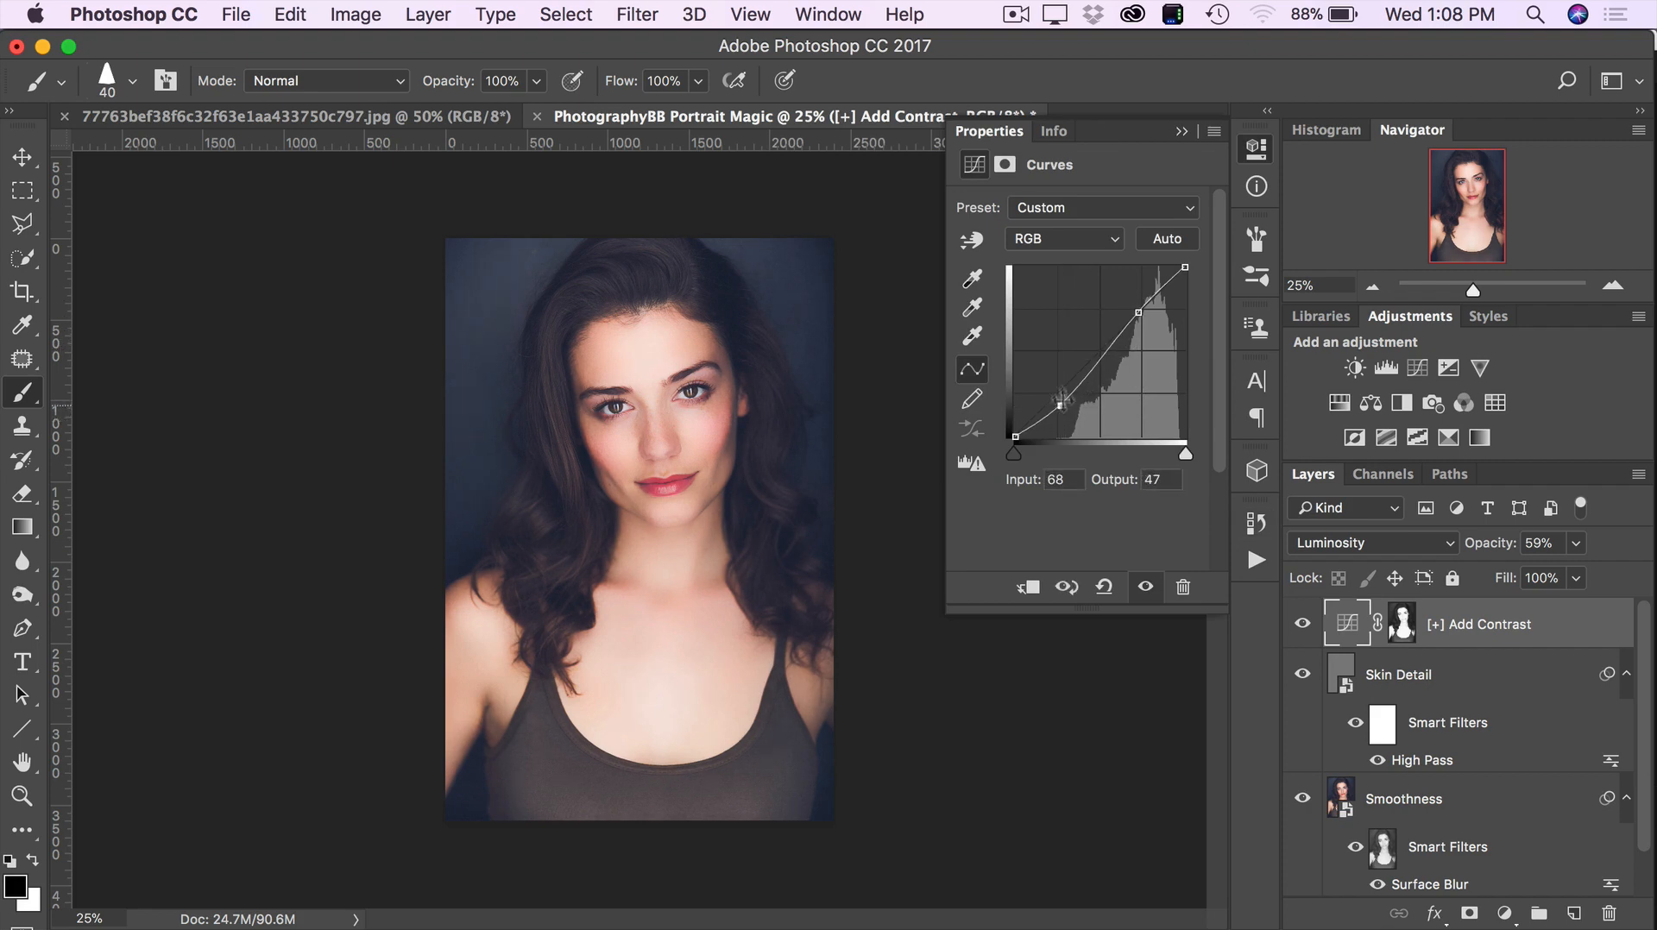
drag(1138, 309, 1144, 319)
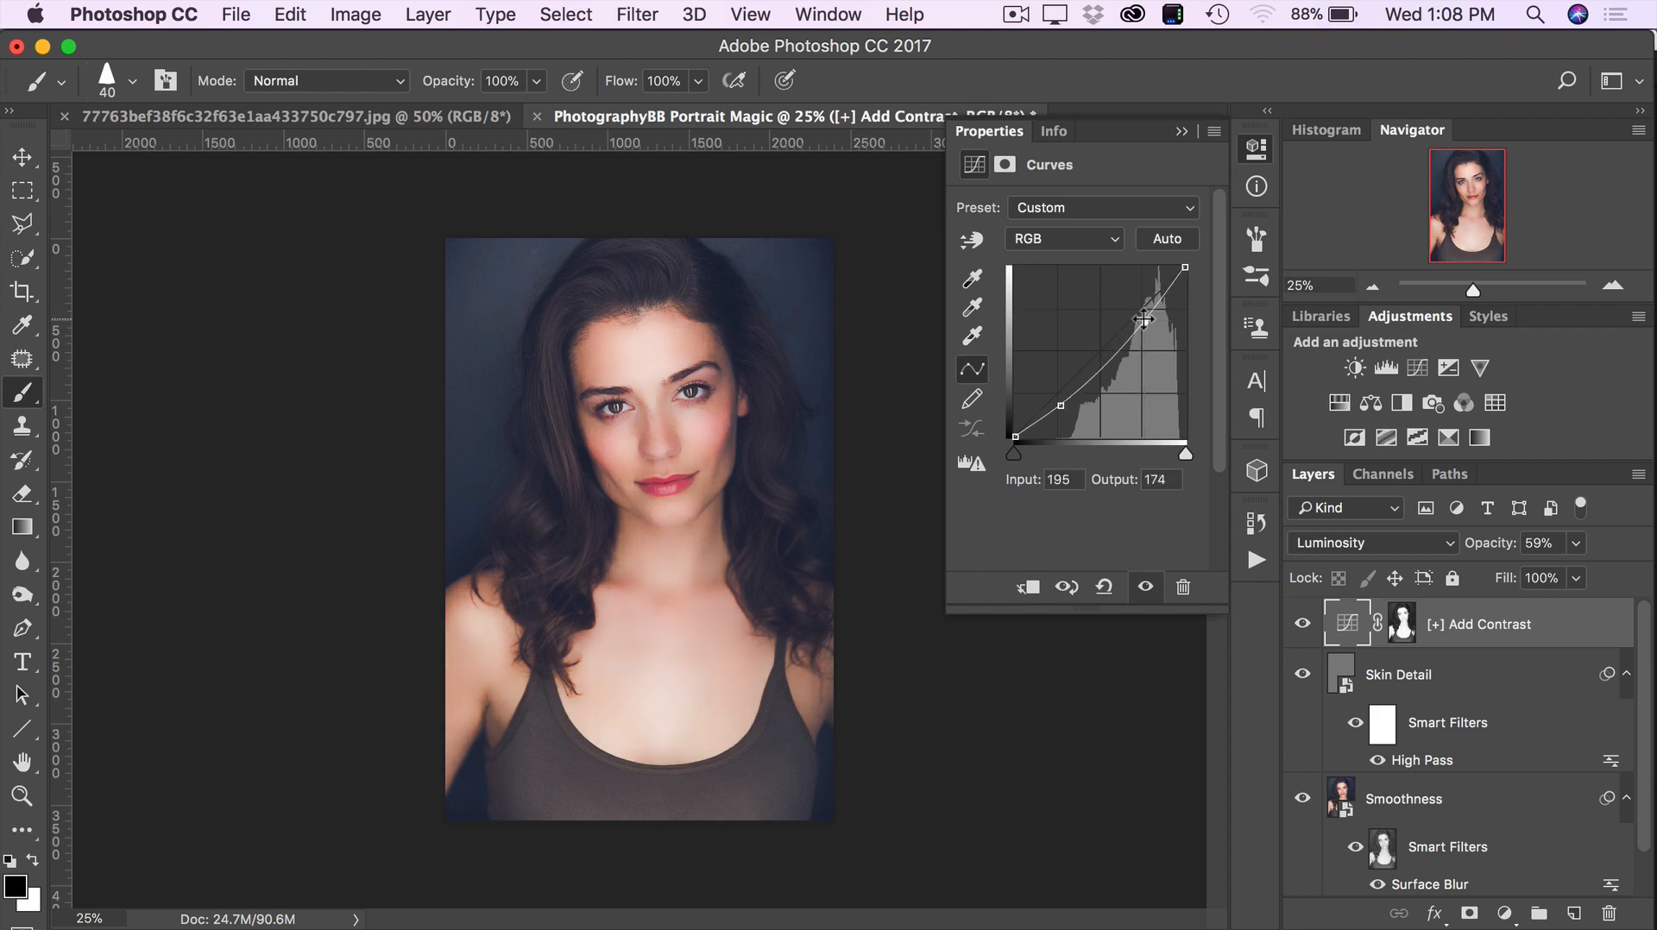
click(1179, 133)
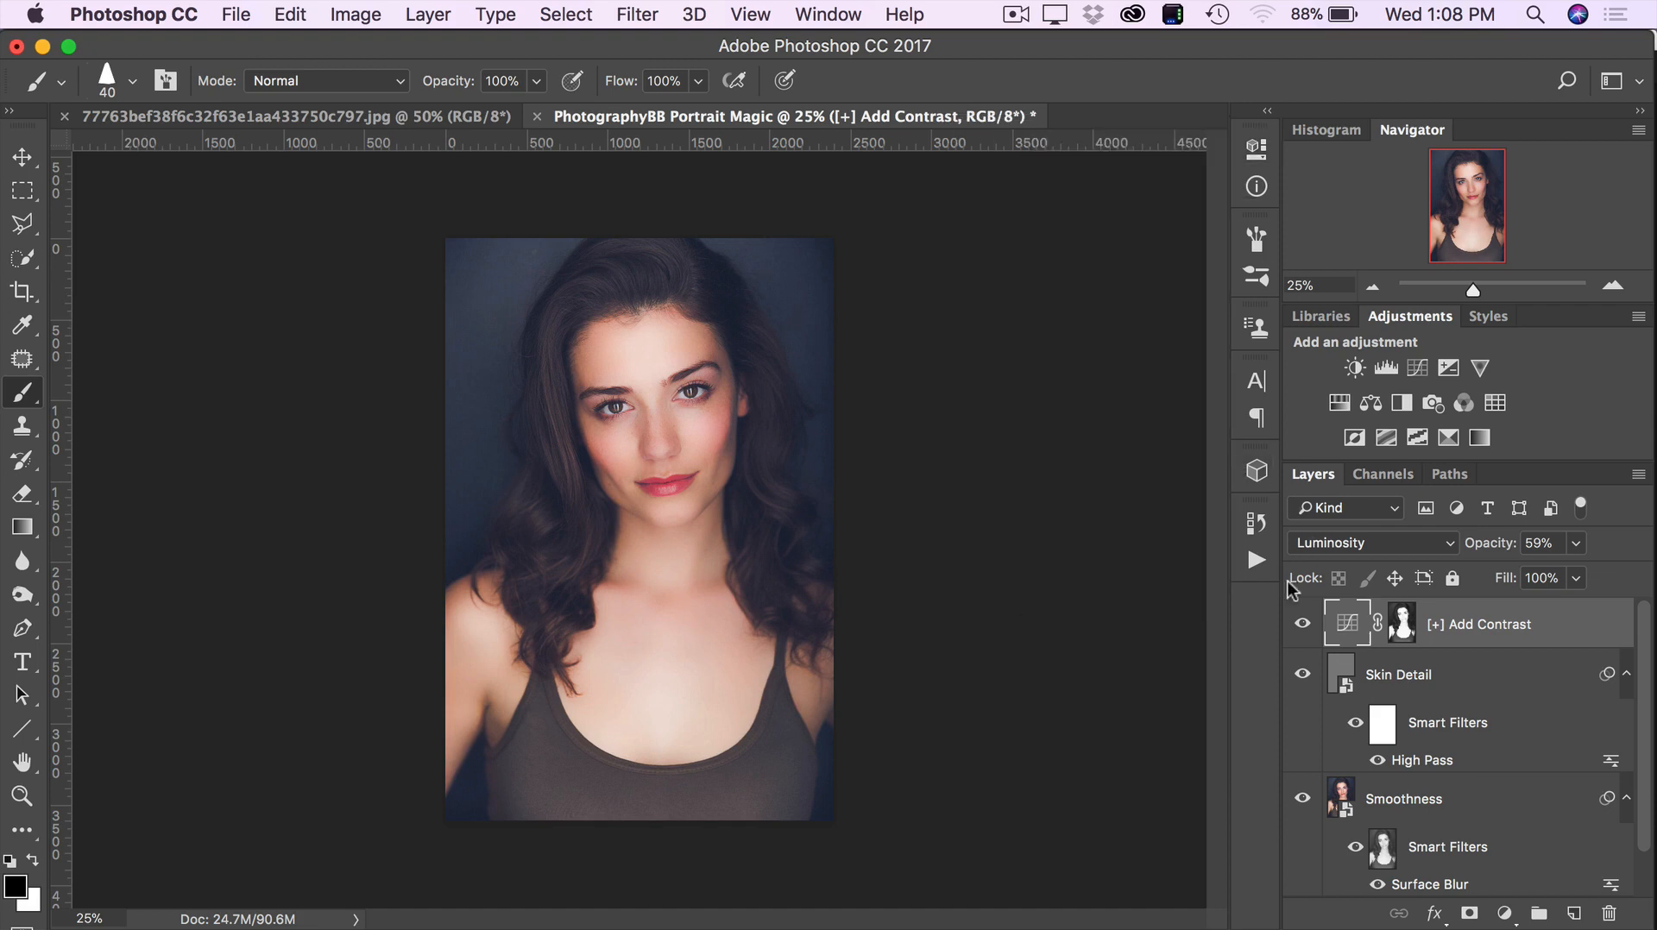
- Run the [+] Add Tone Control action from the Portrait Magic 2 set on the portrait
click(1253, 561)
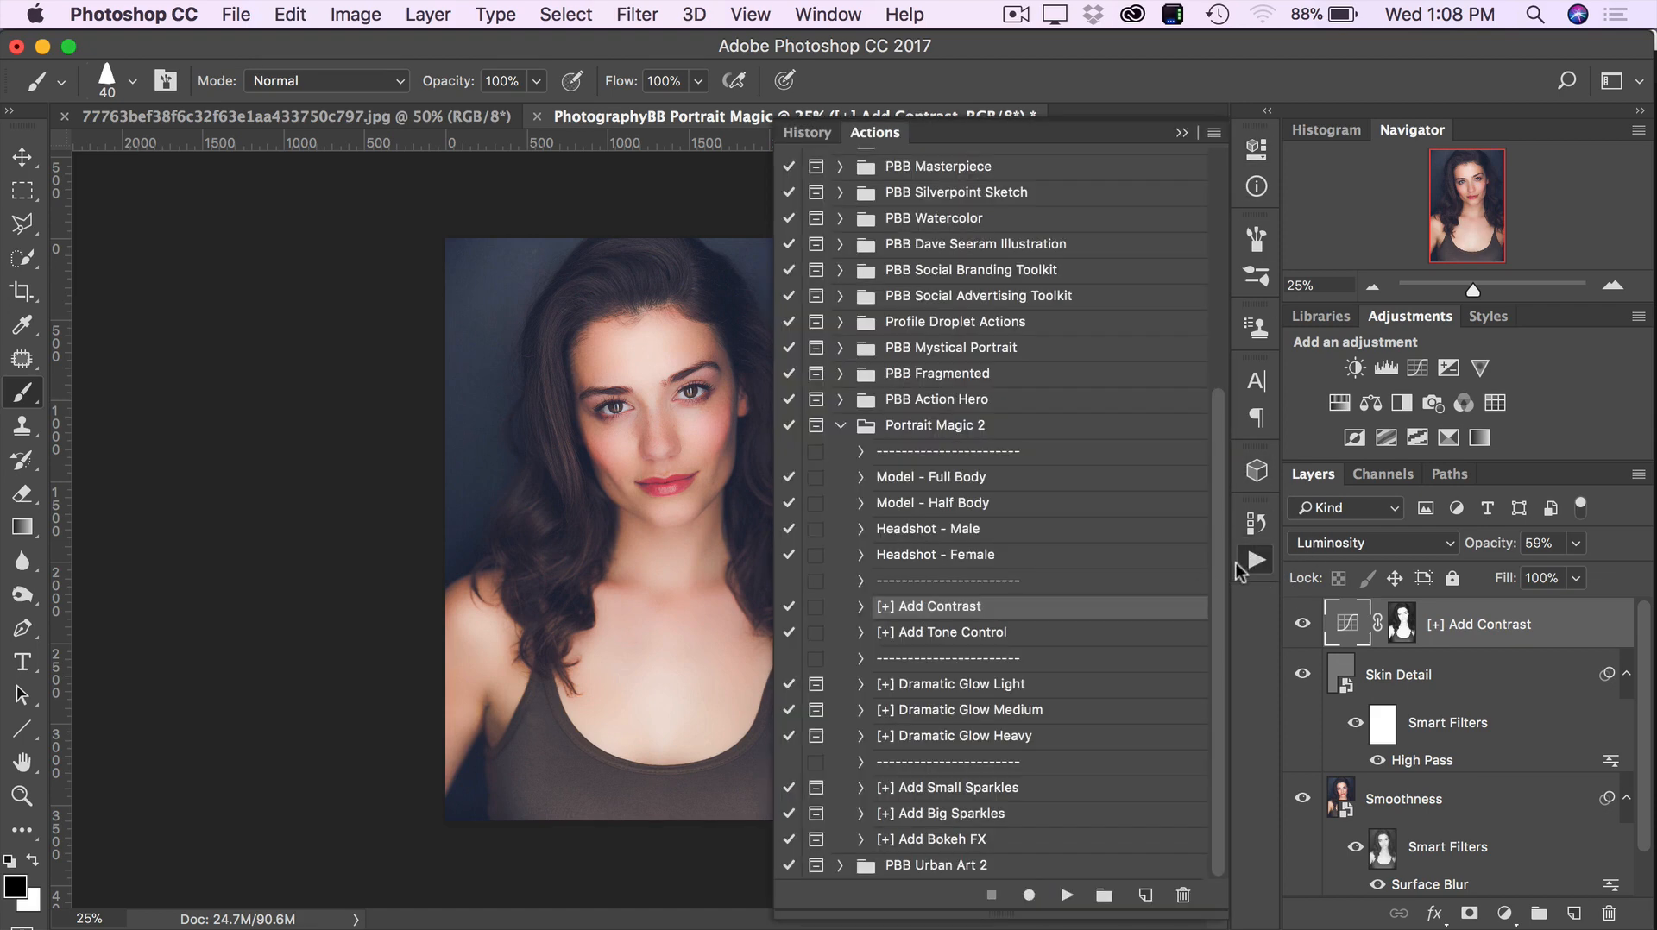
click(931, 639)
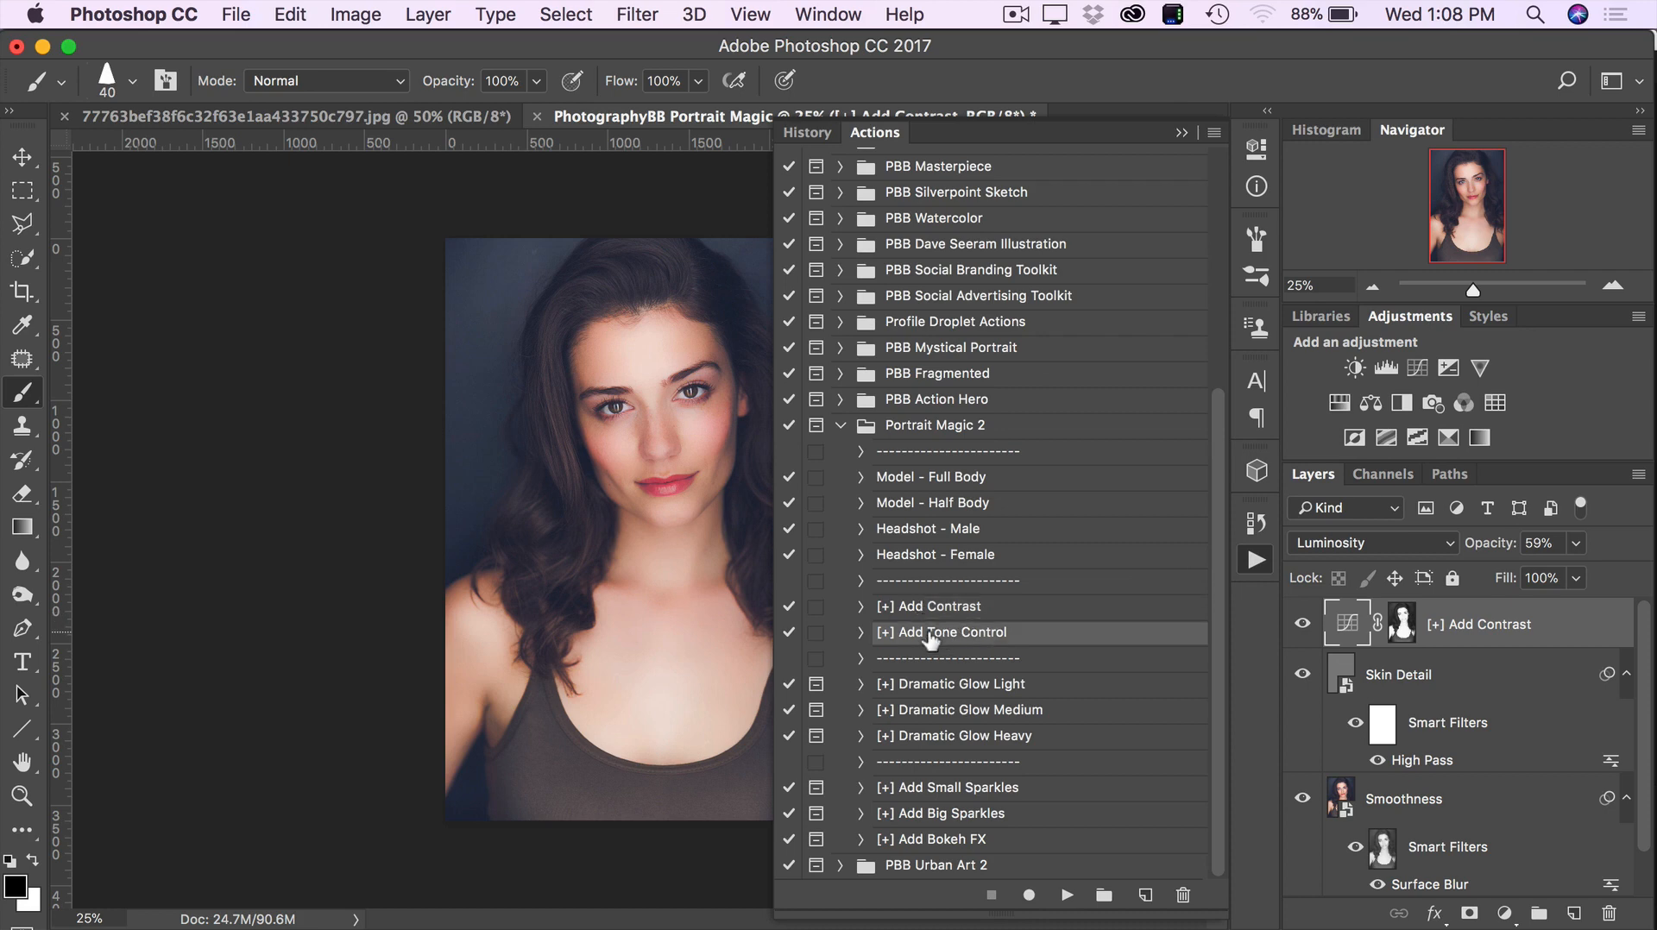
click(1069, 896)
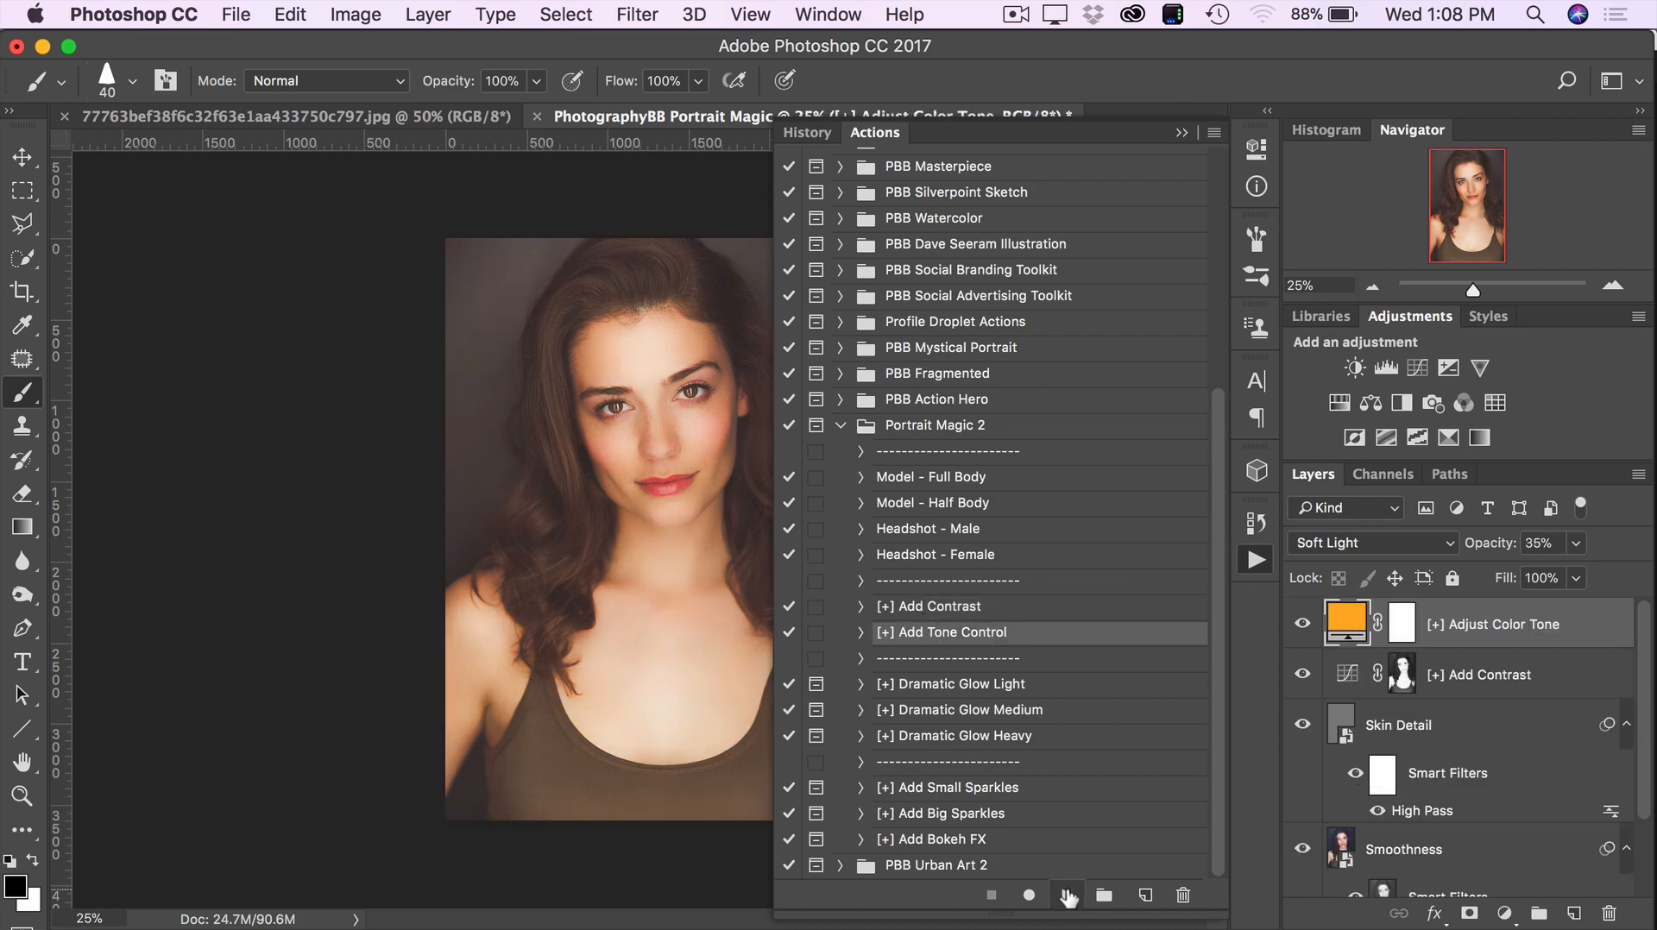
click(1181, 134)
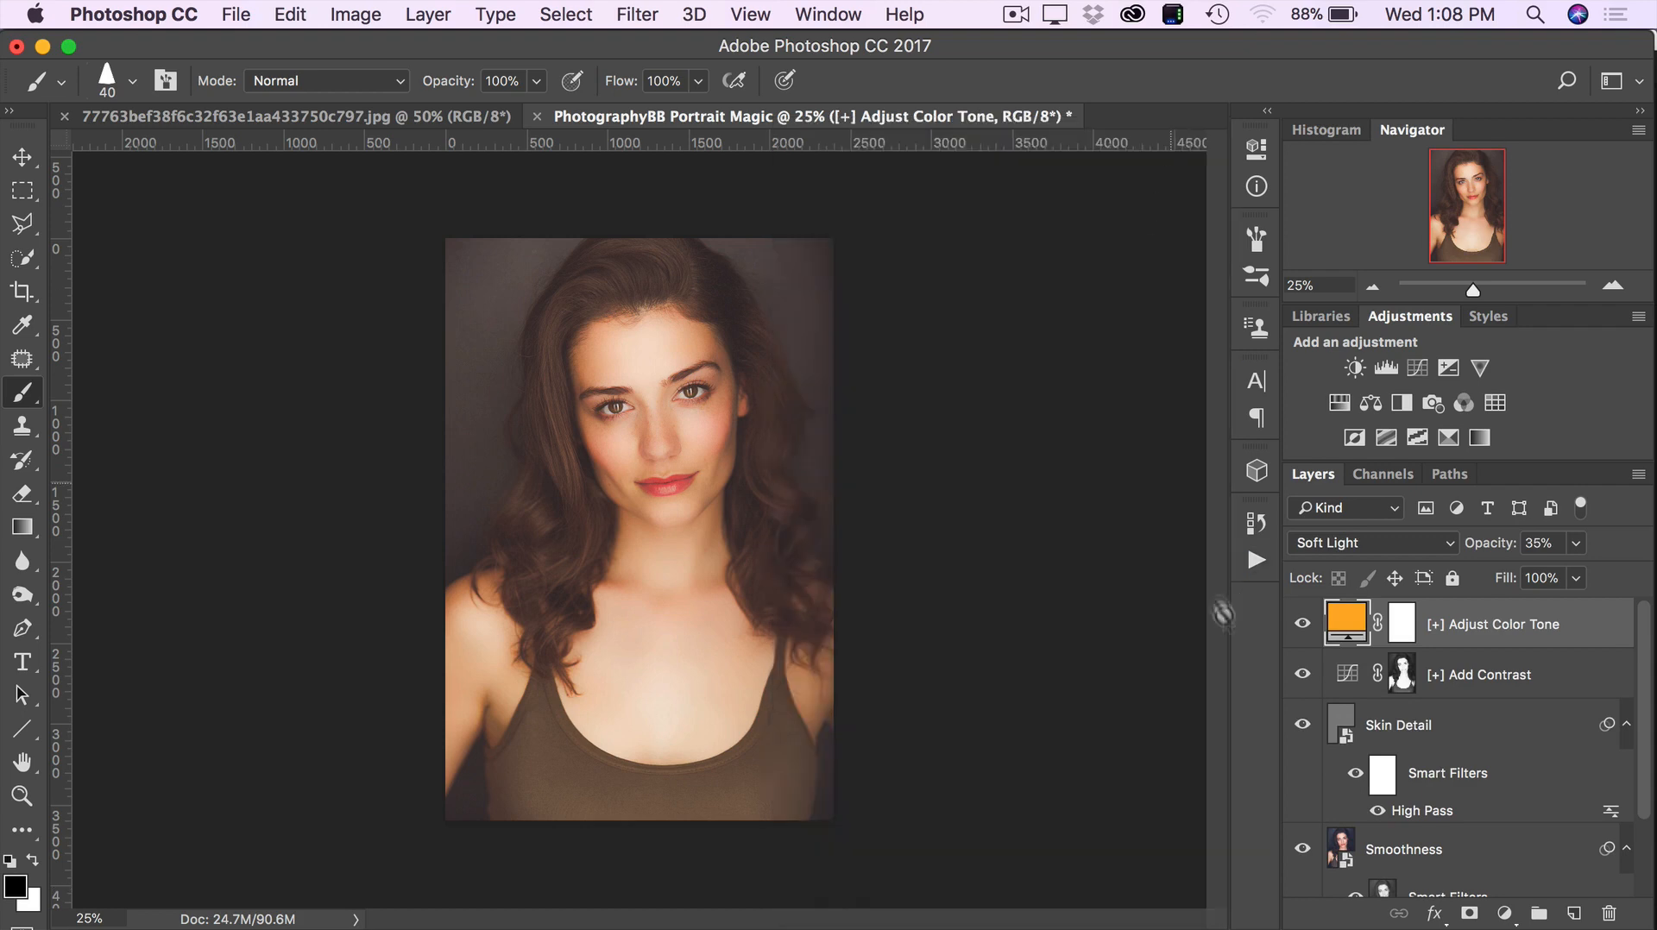
- Try a muted orange for the [+] Adjust Color Tone fill, and set its color to blue 4c79d4
double_click(1344, 613)
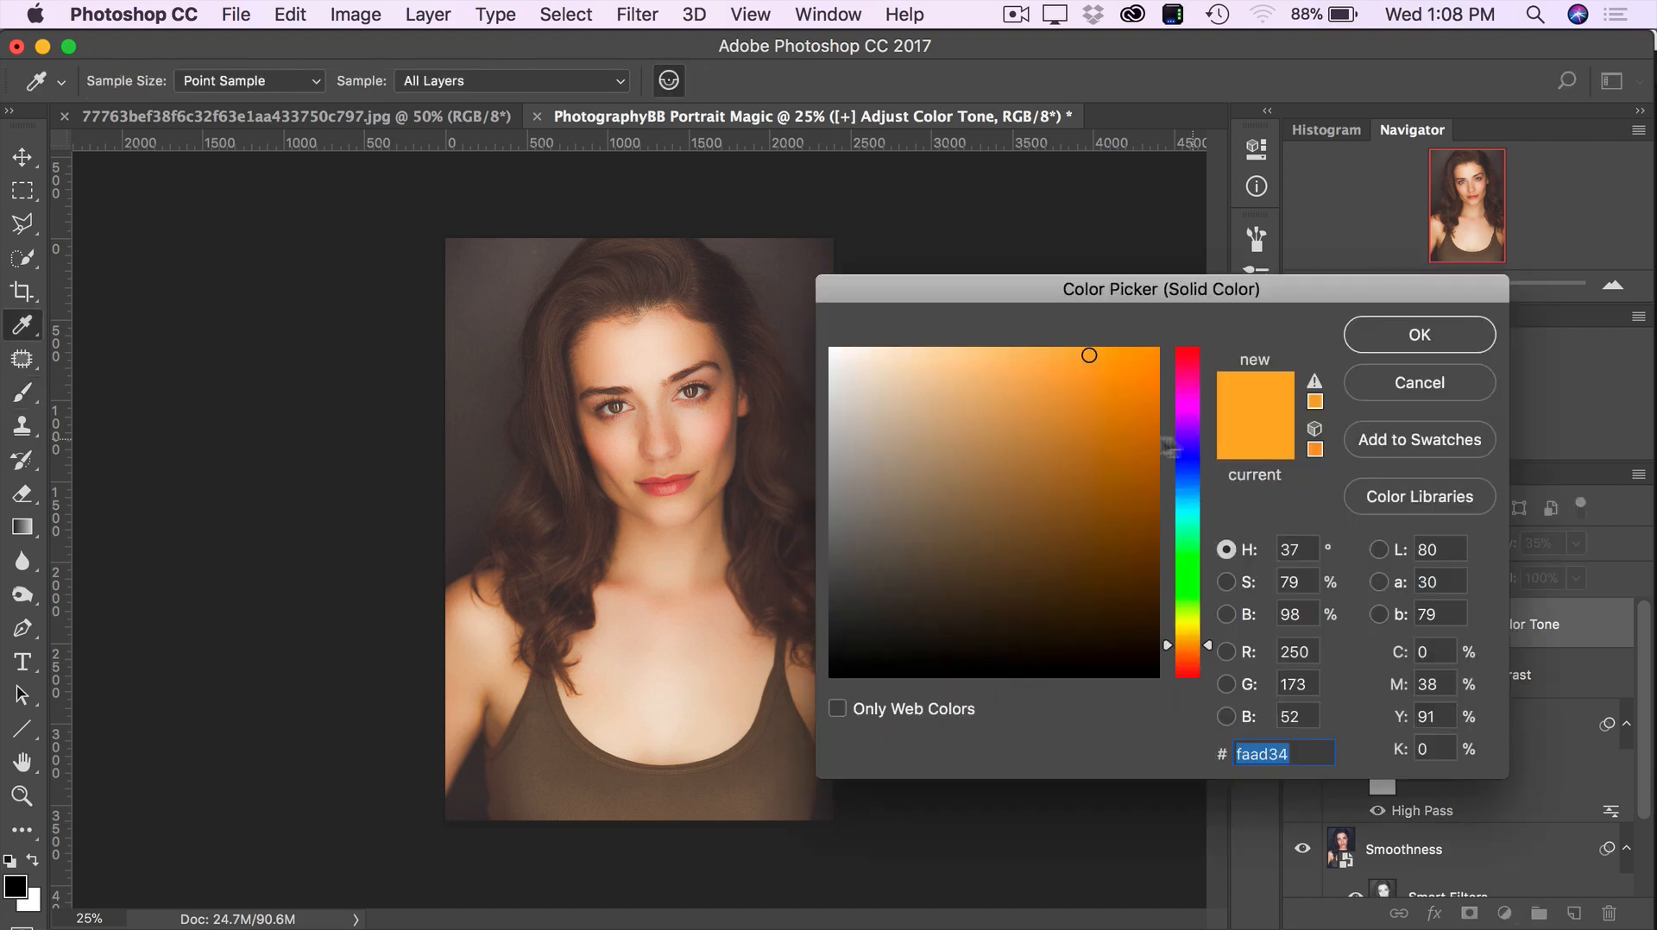
mouse_move(1101, 419)
mouse_down()
mouse_move(1017, 406)
mouse_move(1008, 455)
mouse_move(1019, 405)
mouse_up()
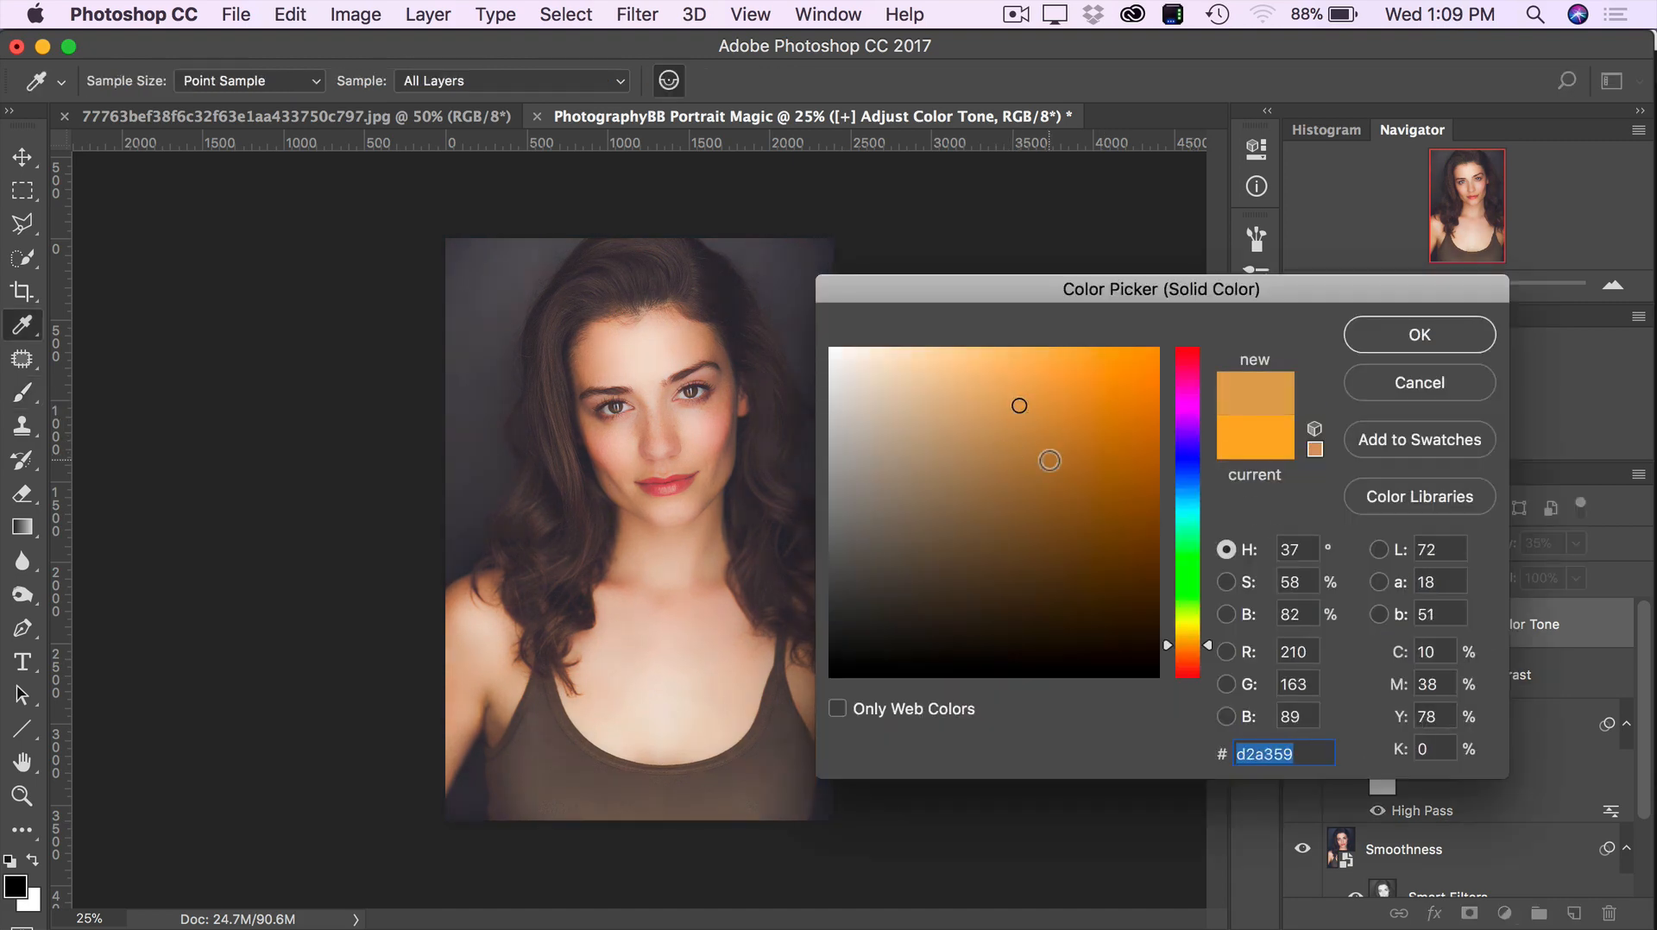
click(1192, 491)
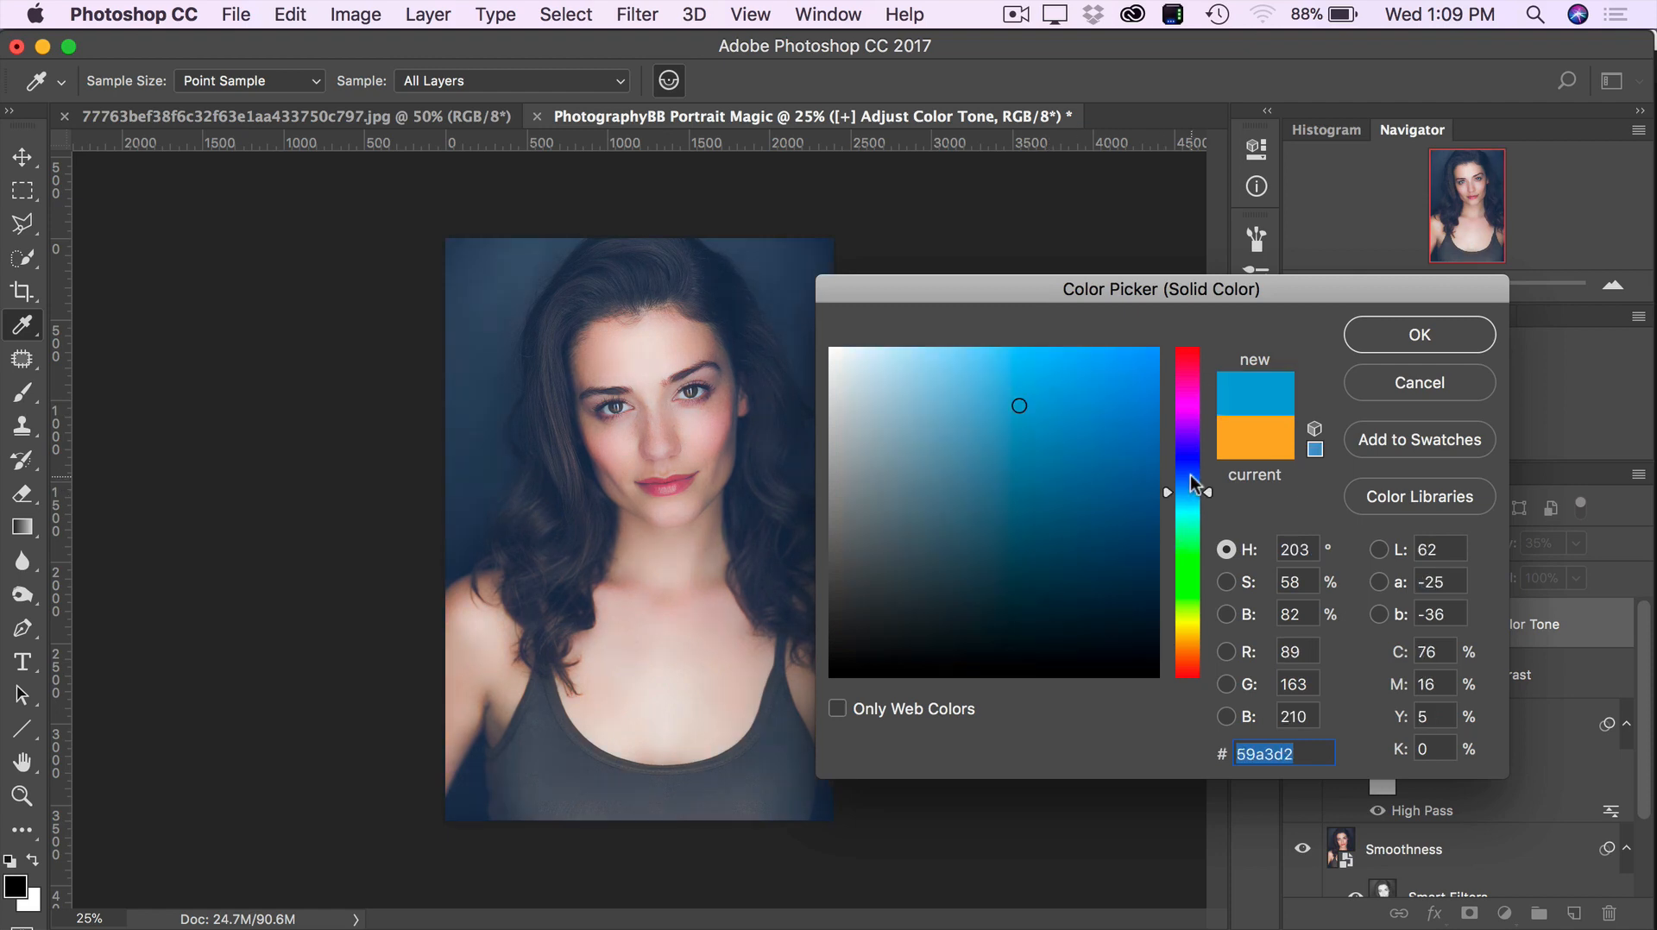
click(1190, 476)
click(1041, 403)
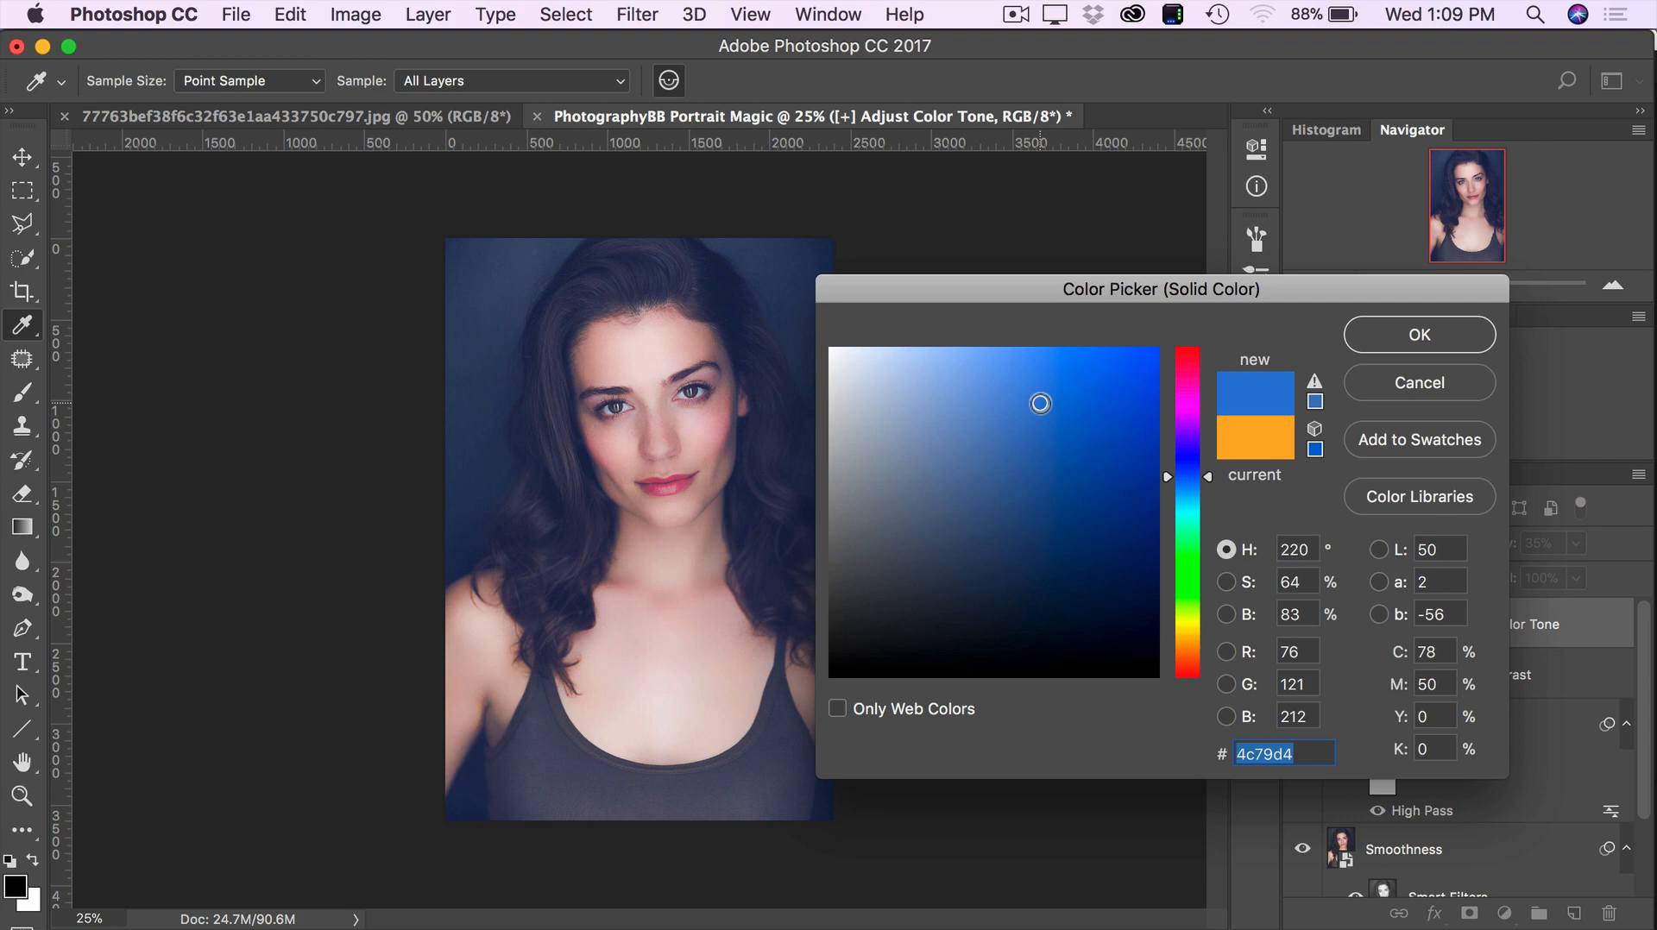
click(1437, 336)
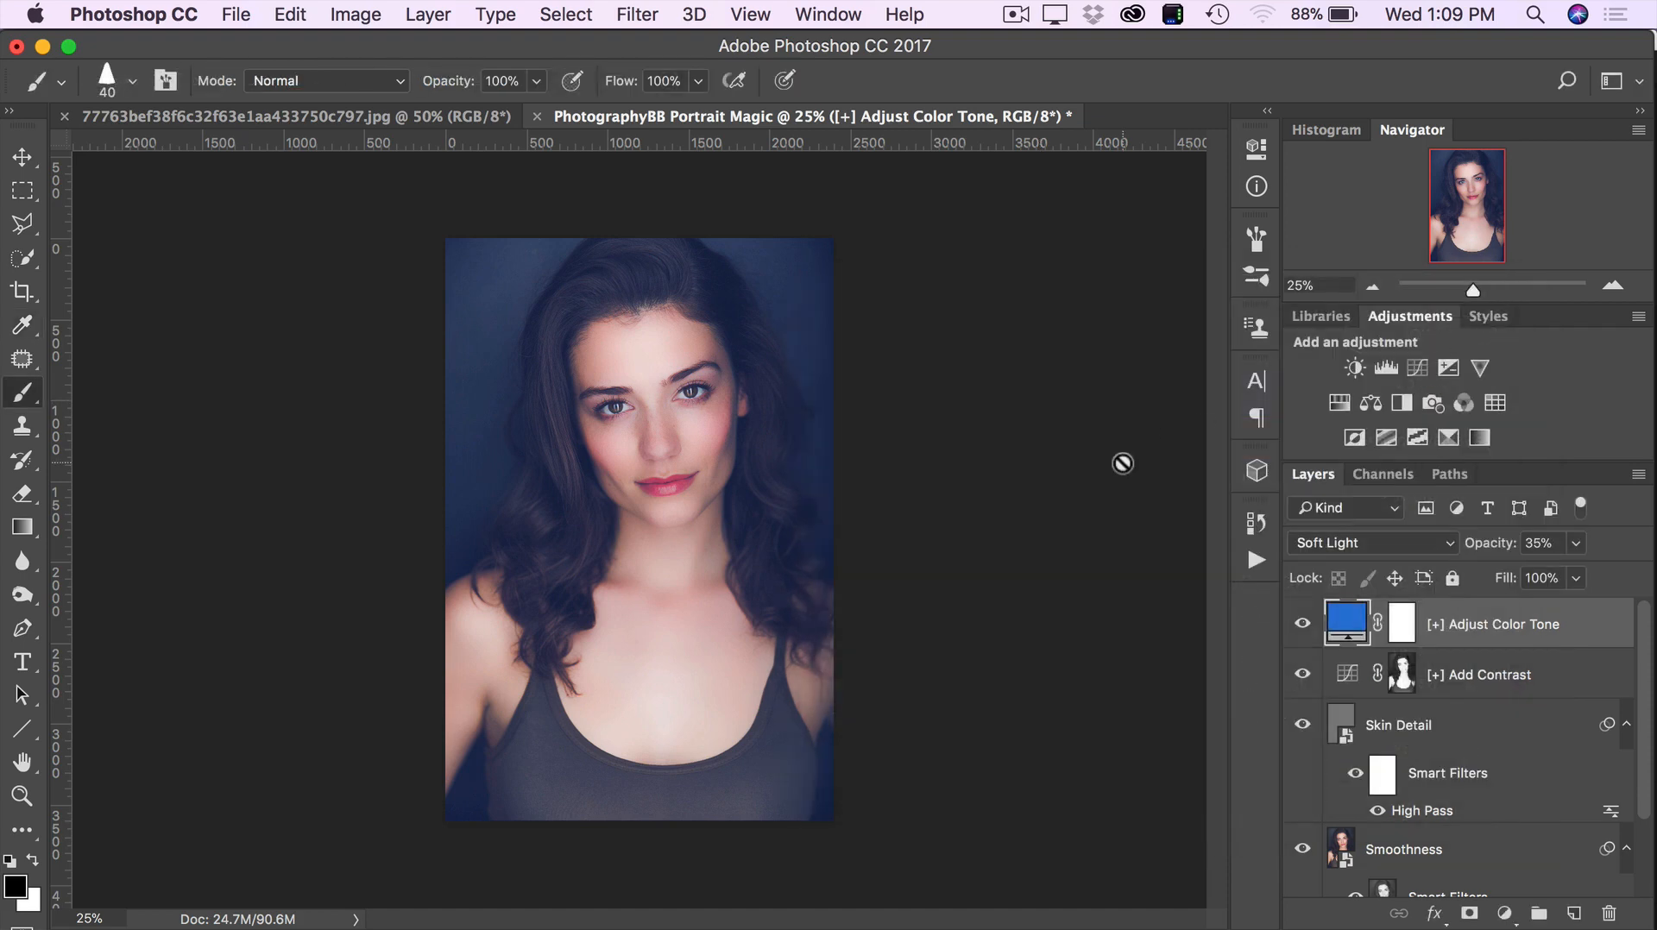
- Run the [+] Dramatic Glow Light action and dismiss its closing message
click(1252, 563)
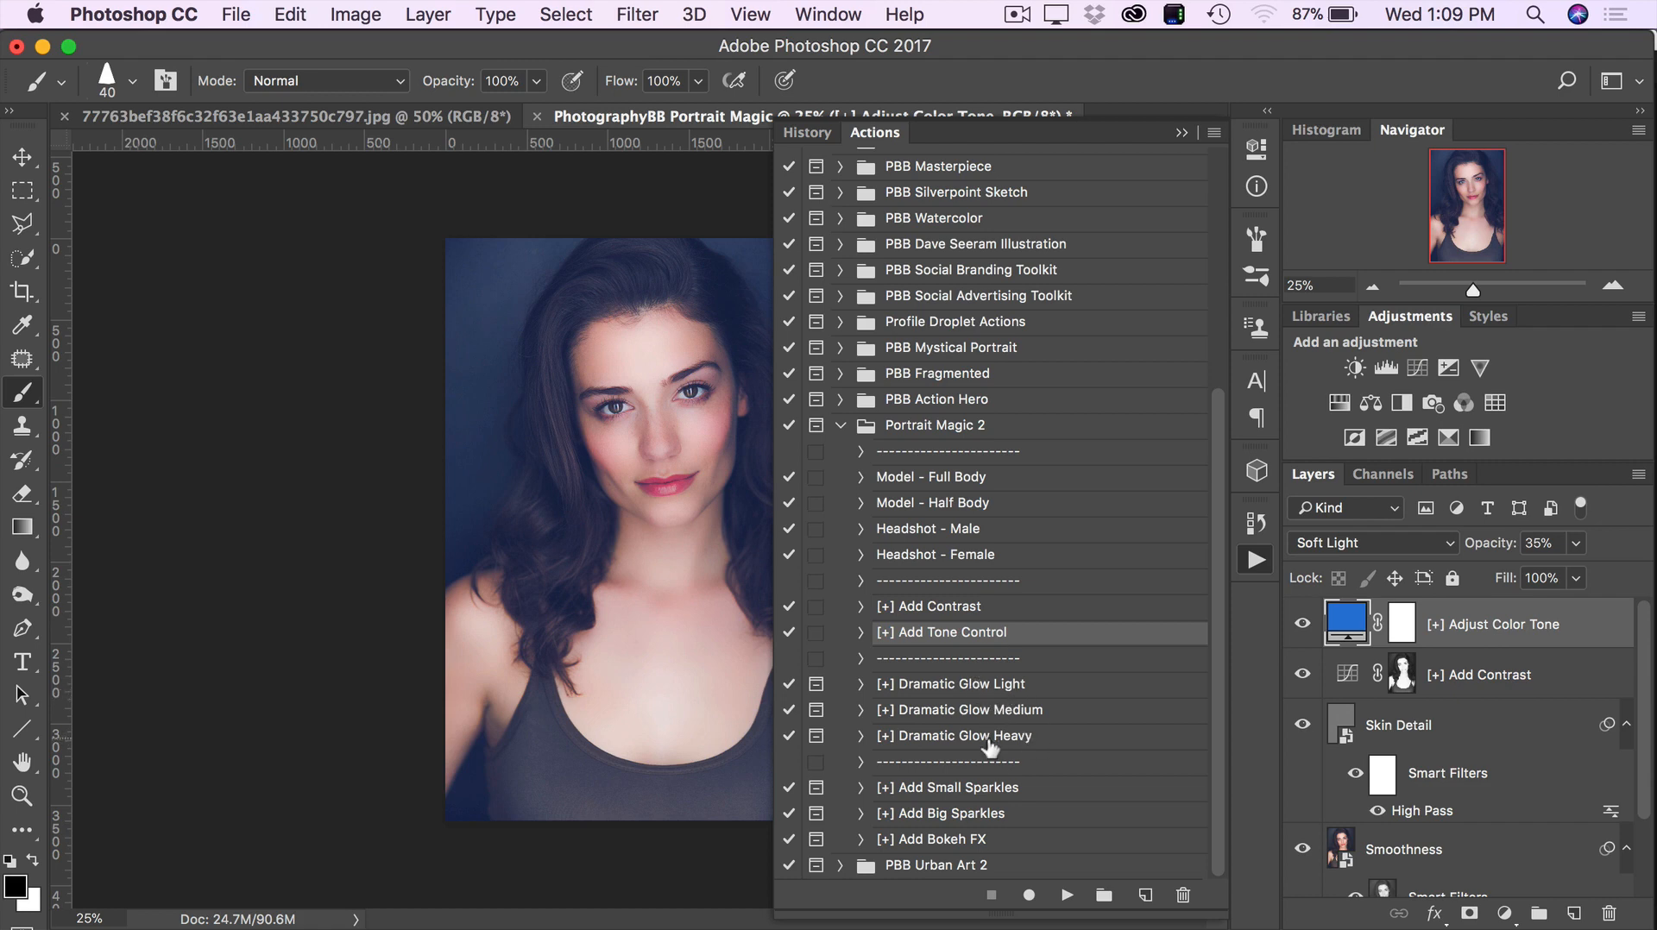
click(1035, 690)
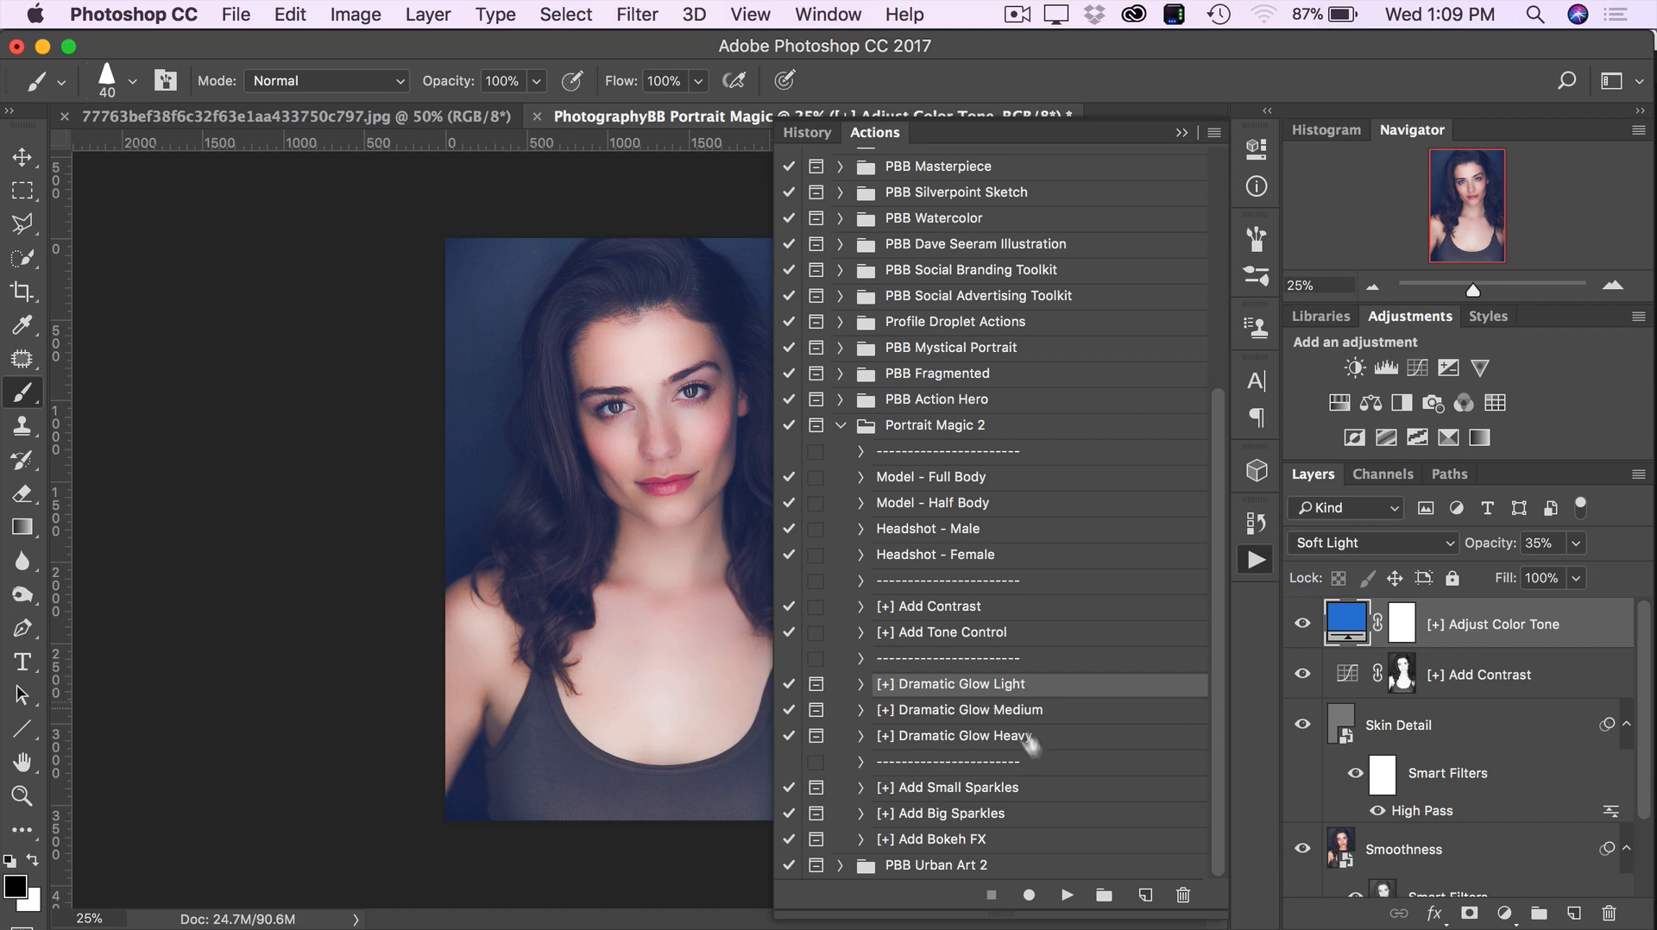
click(1066, 898)
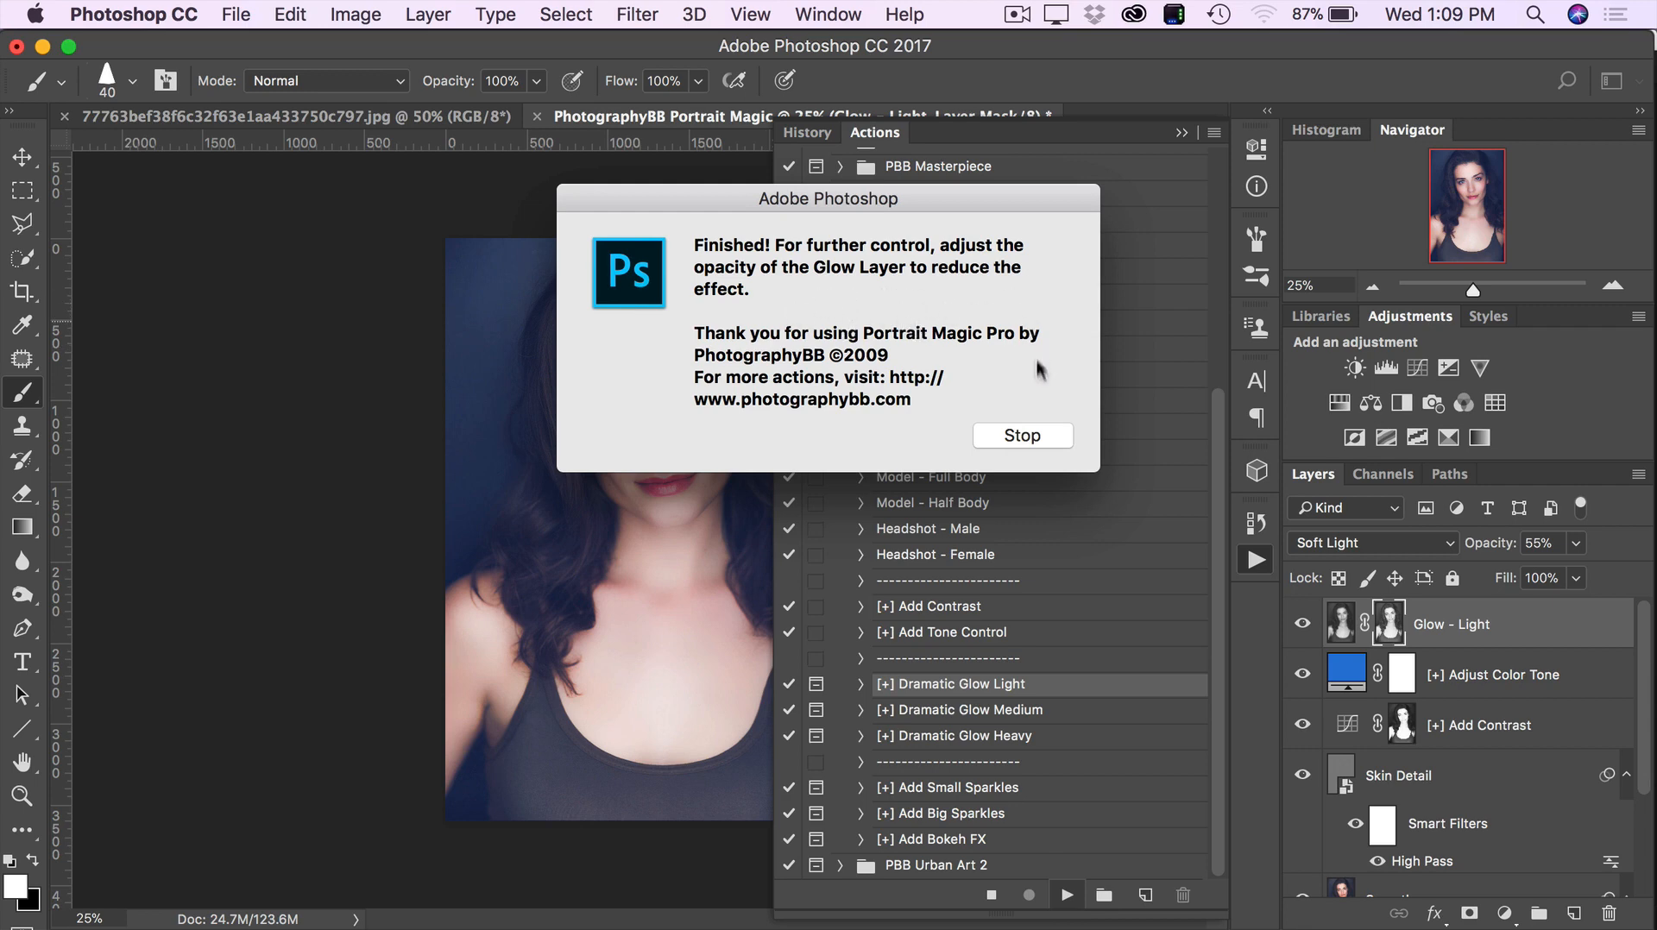
click(1036, 437)
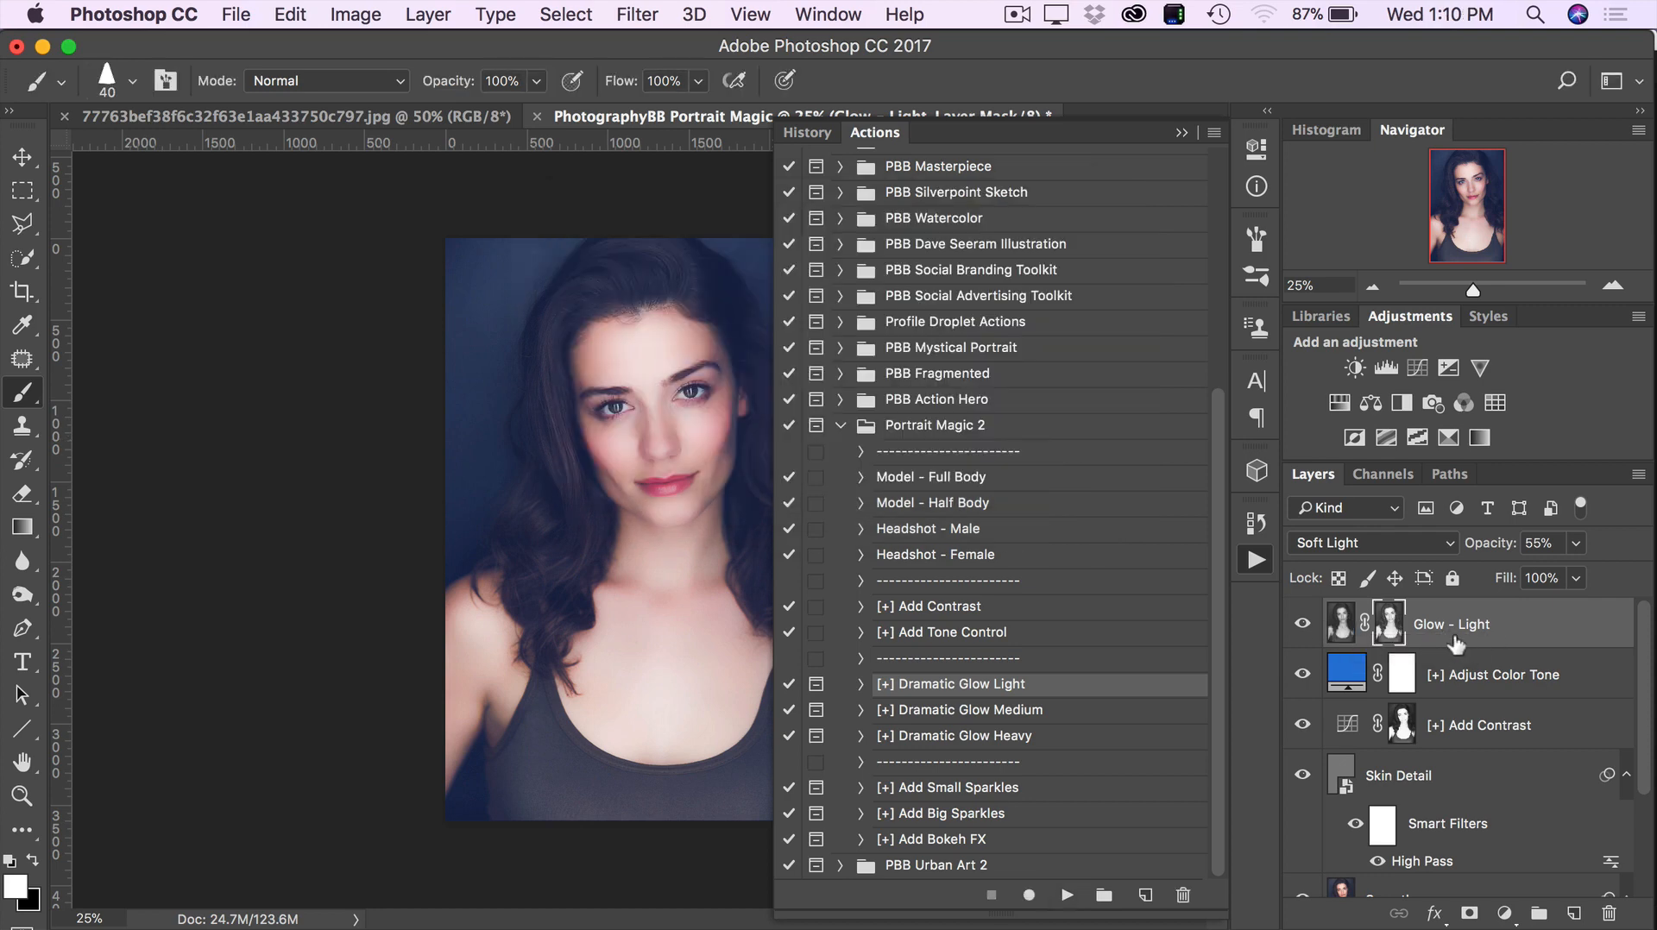
- Set the Glow - Light layer's opacity to 100%
click(1573, 543)
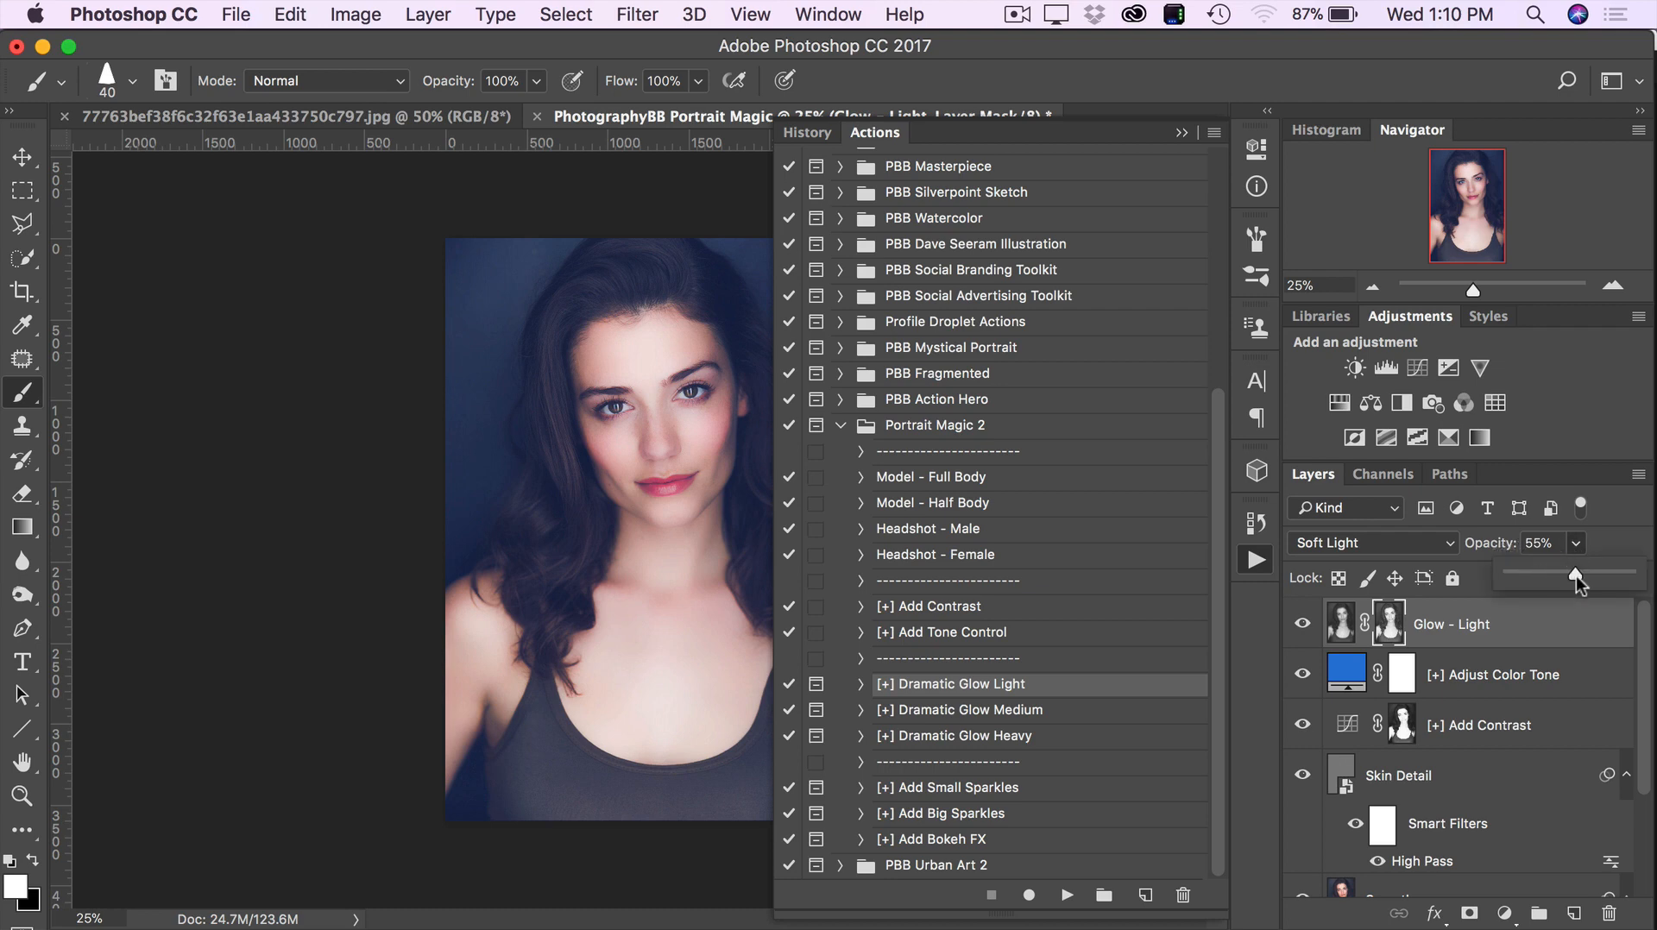
drag(1581, 573, 1653, 550)
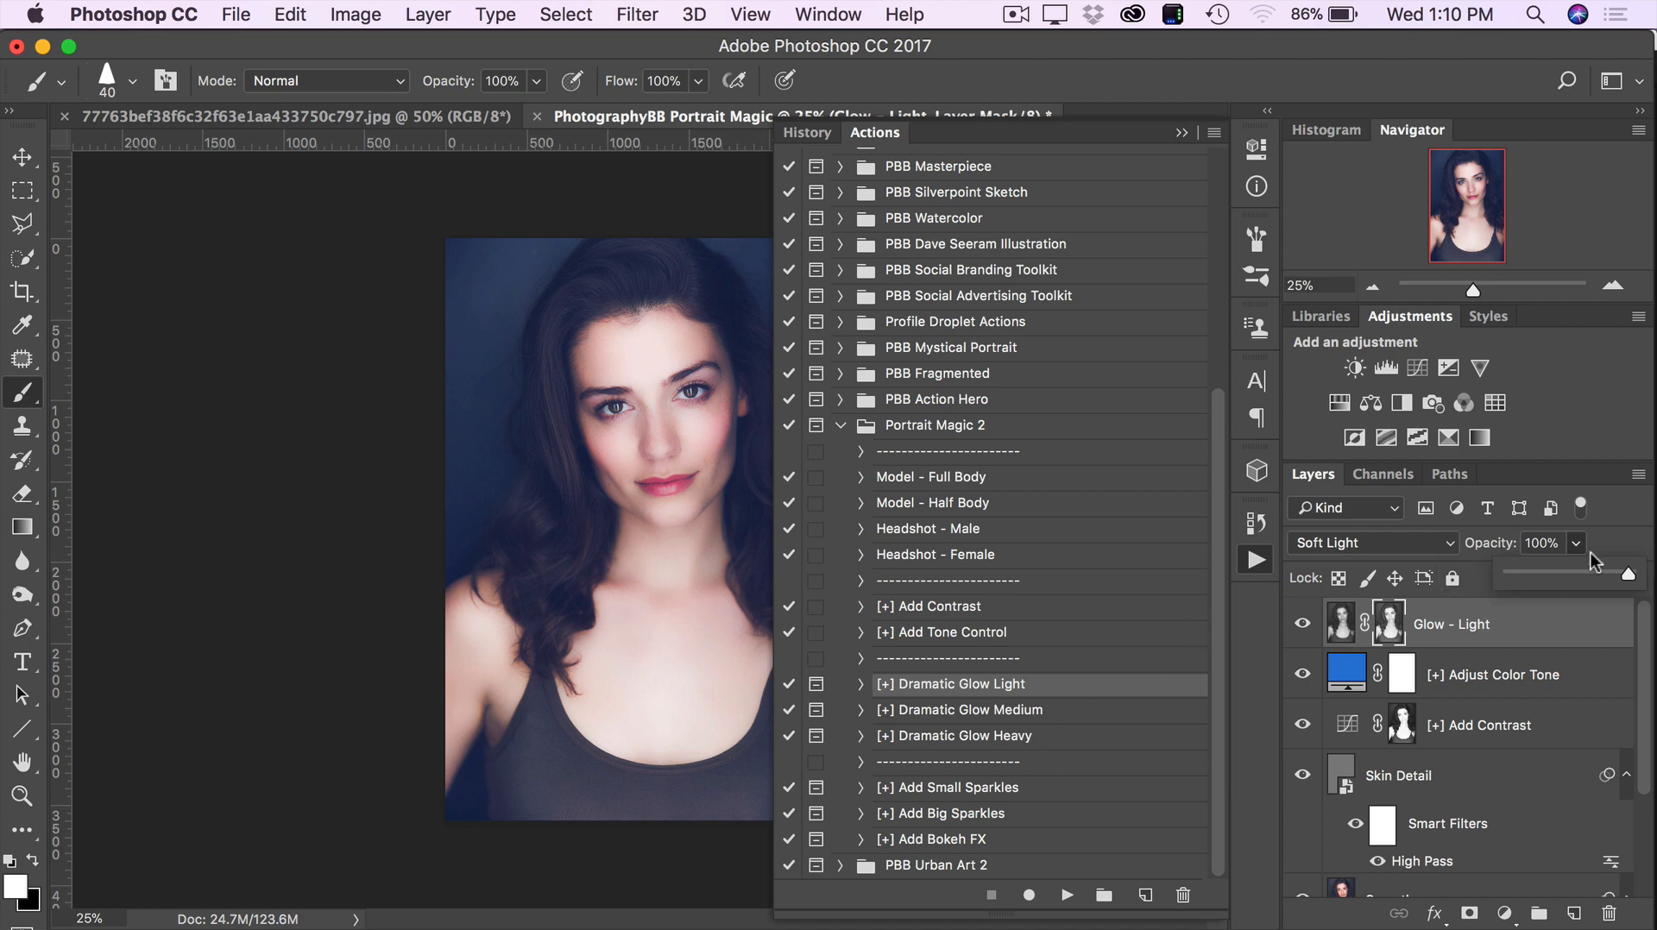
click(1602, 532)
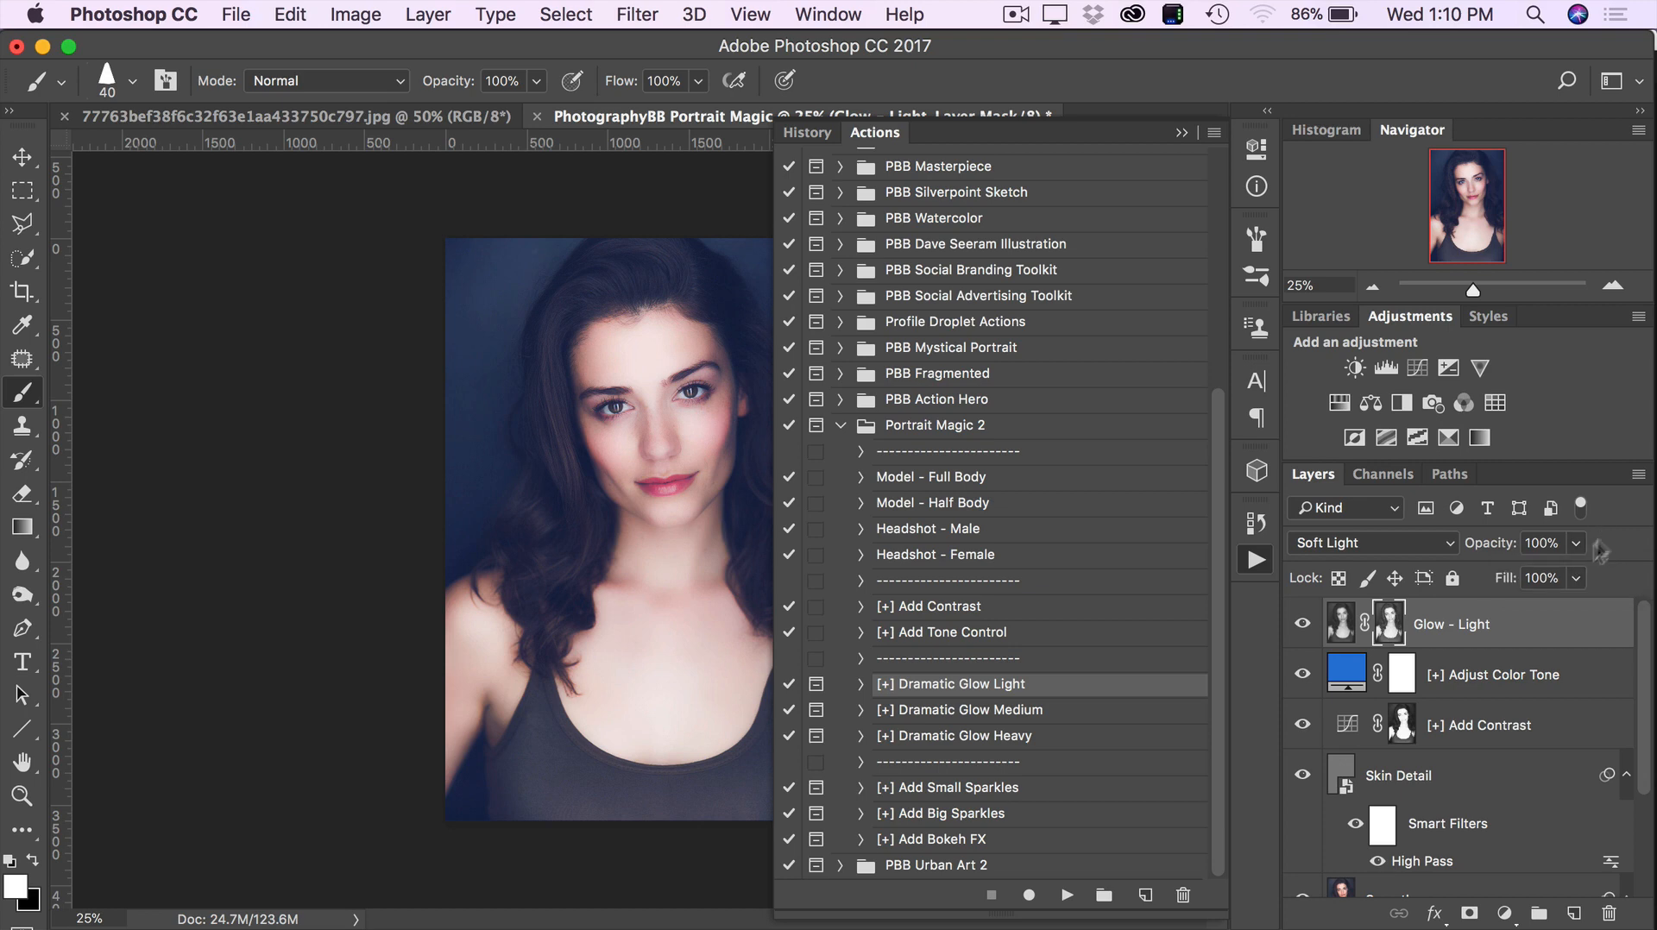
- Run the [+] Add Small Sparkles action and stop it at its painting instruction
click(996, 792)
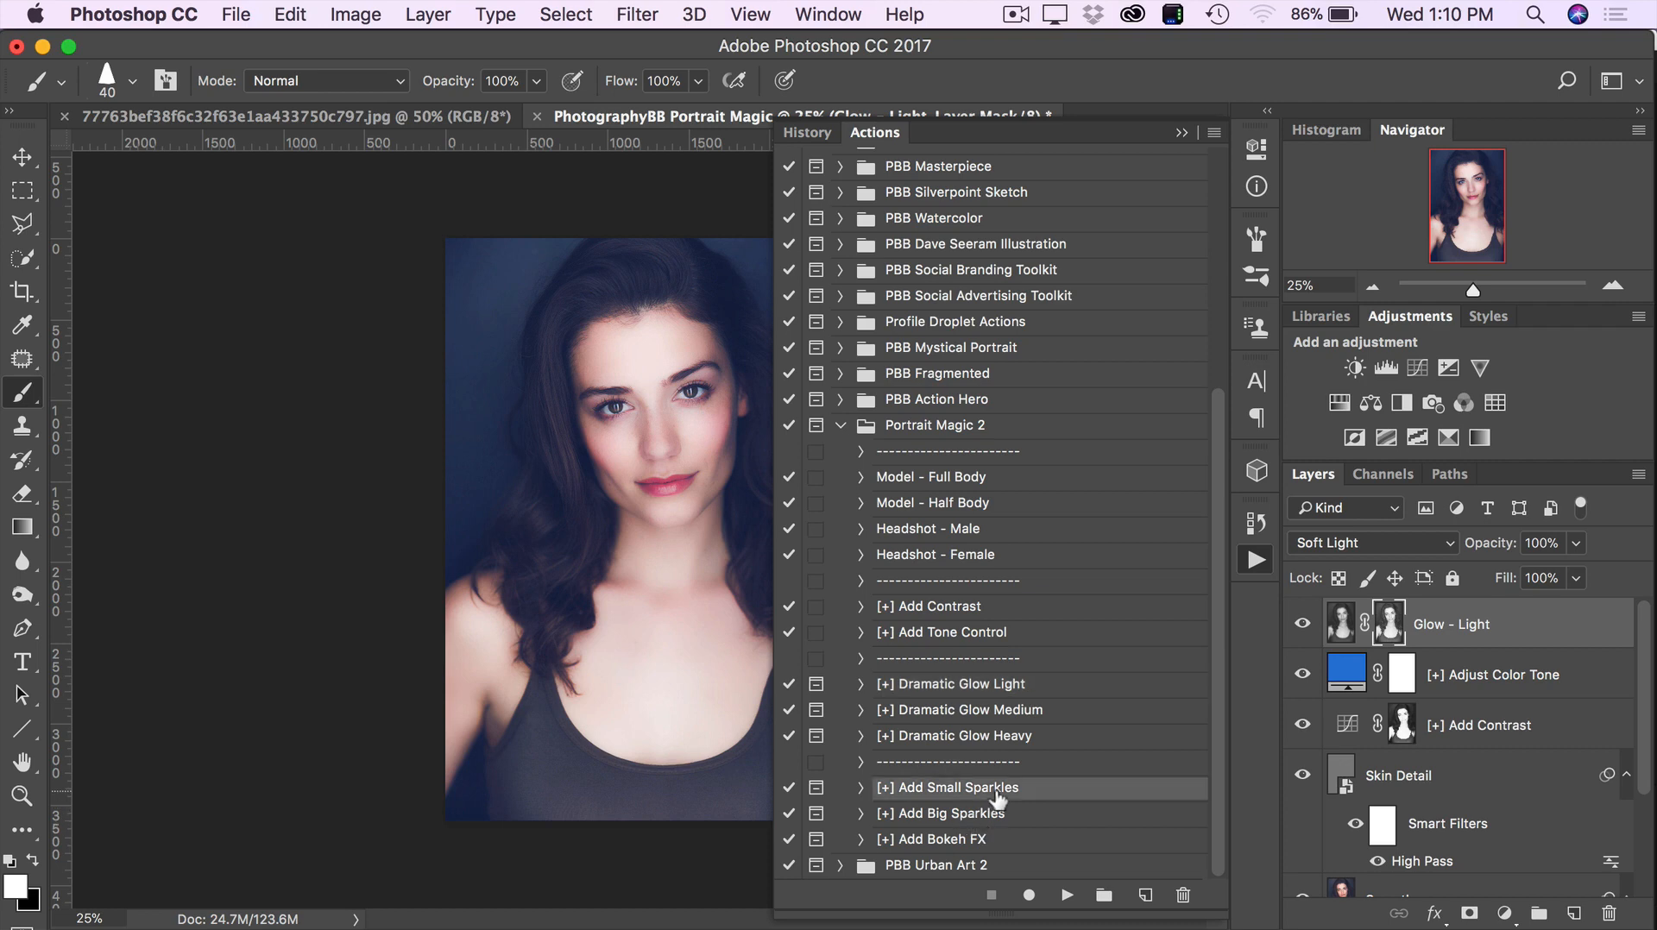
click(1065, 898)
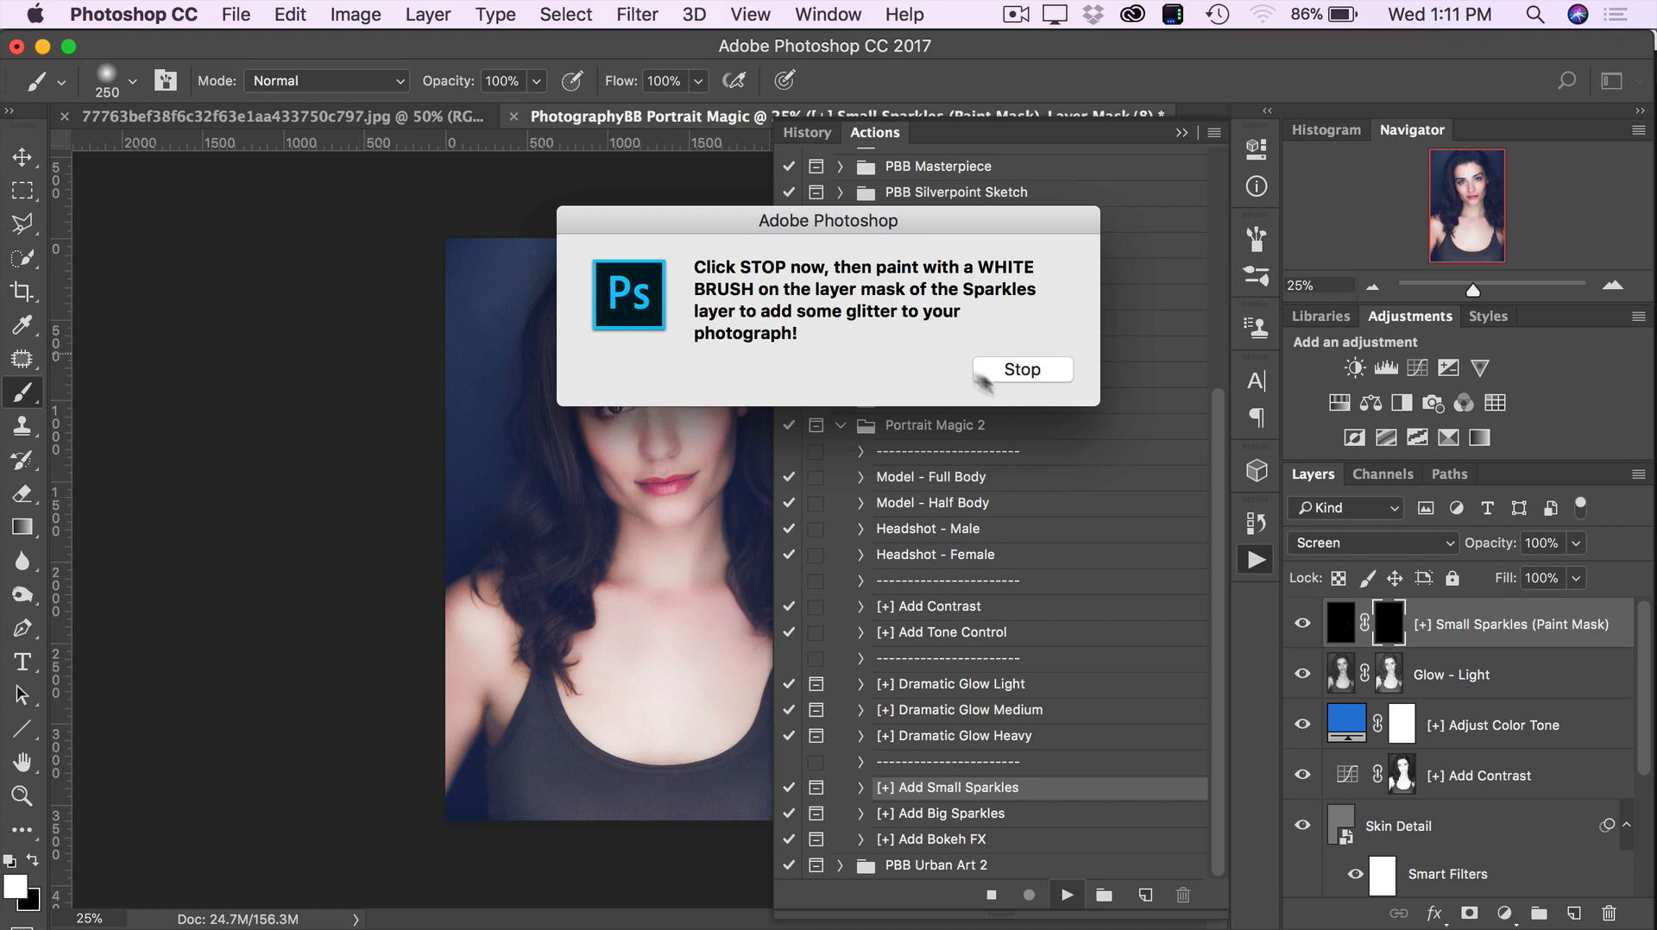
click(1024, 376)
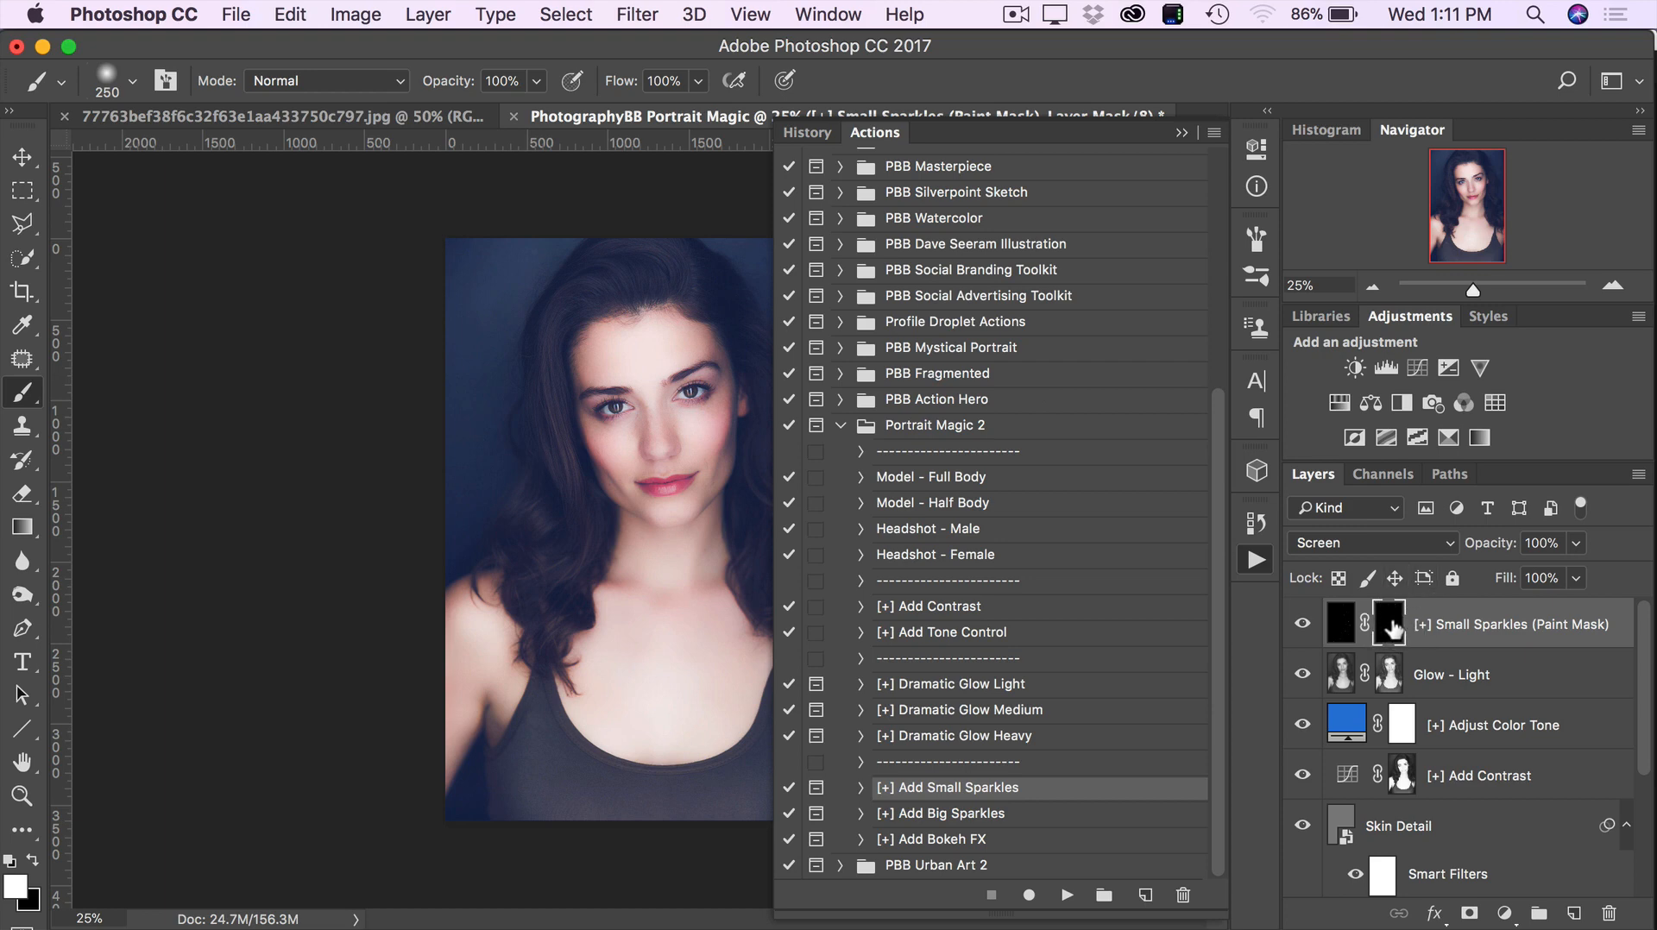
- Paint white on the Small Sparkles layer's mask with a 700-pixel brush, revealing sparkles over the background on both sides of the hair
click(1343, 635)
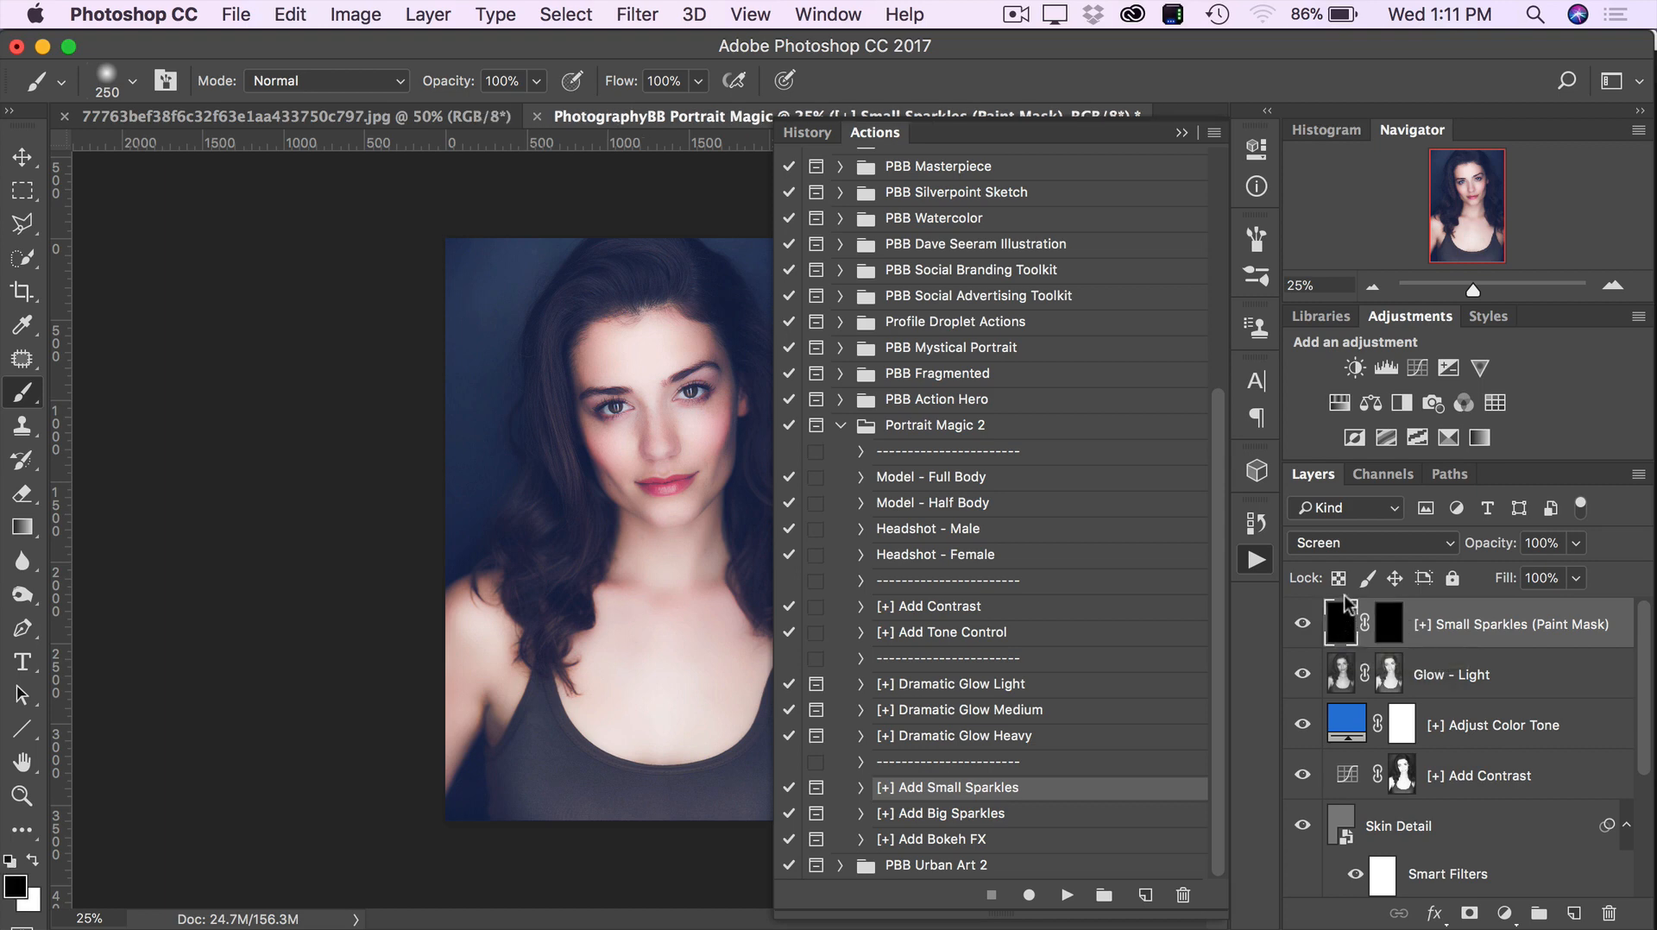
click(1389, 639)
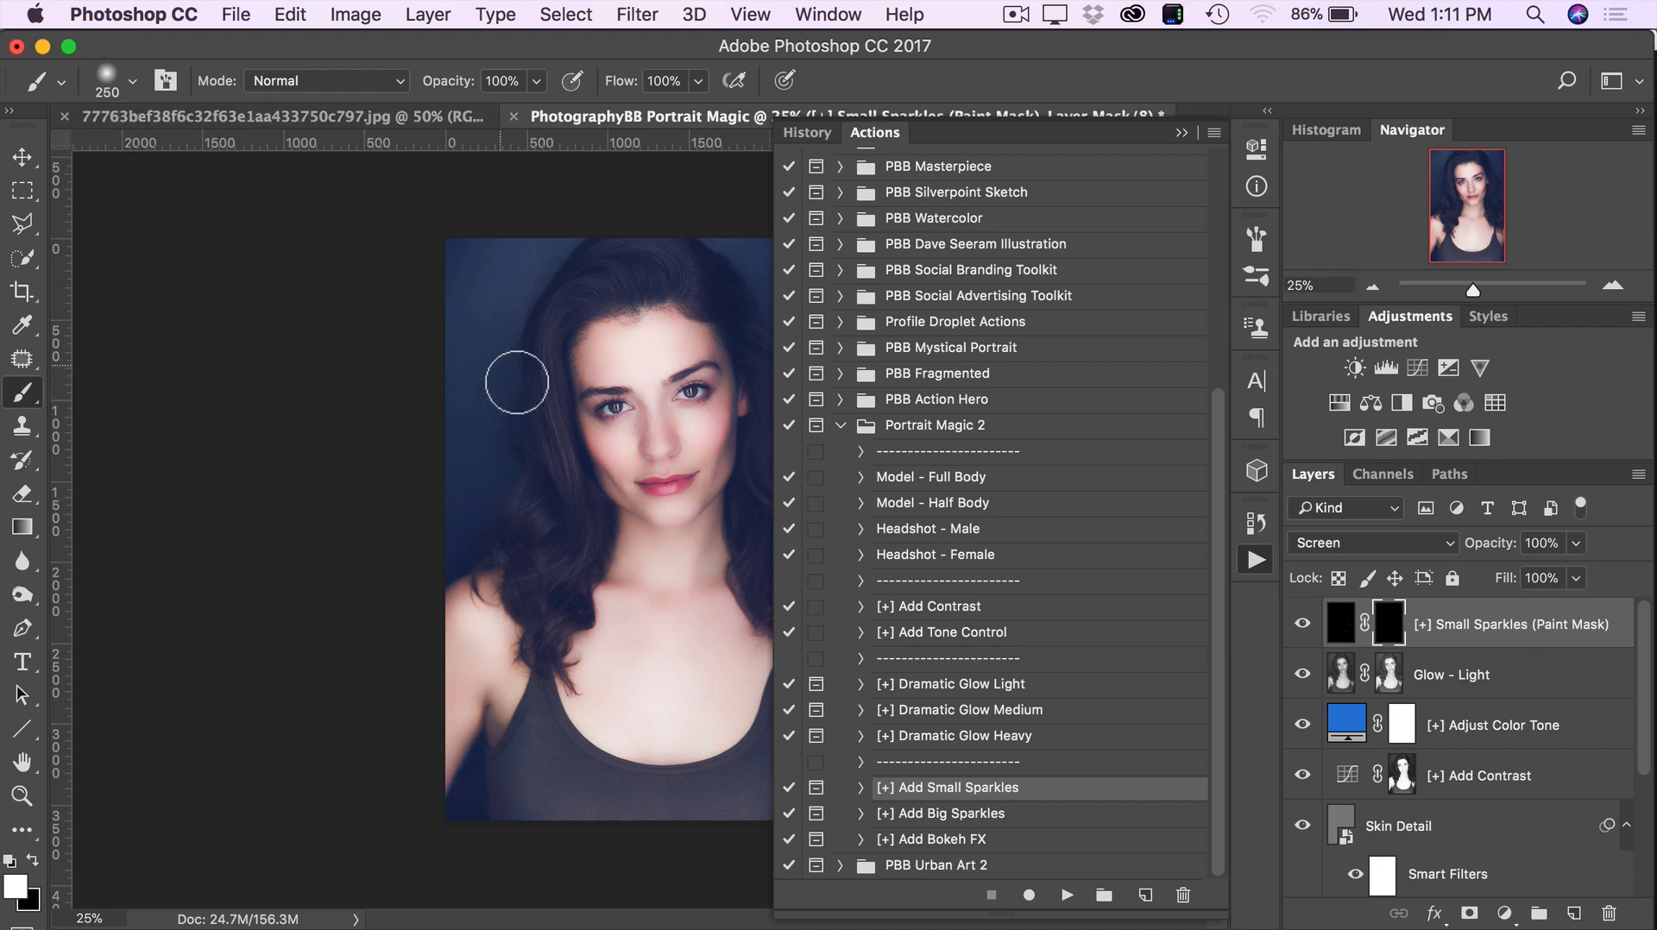
key(bracketright)
key(bracketright)
key(bracketright)
key(bracketright)
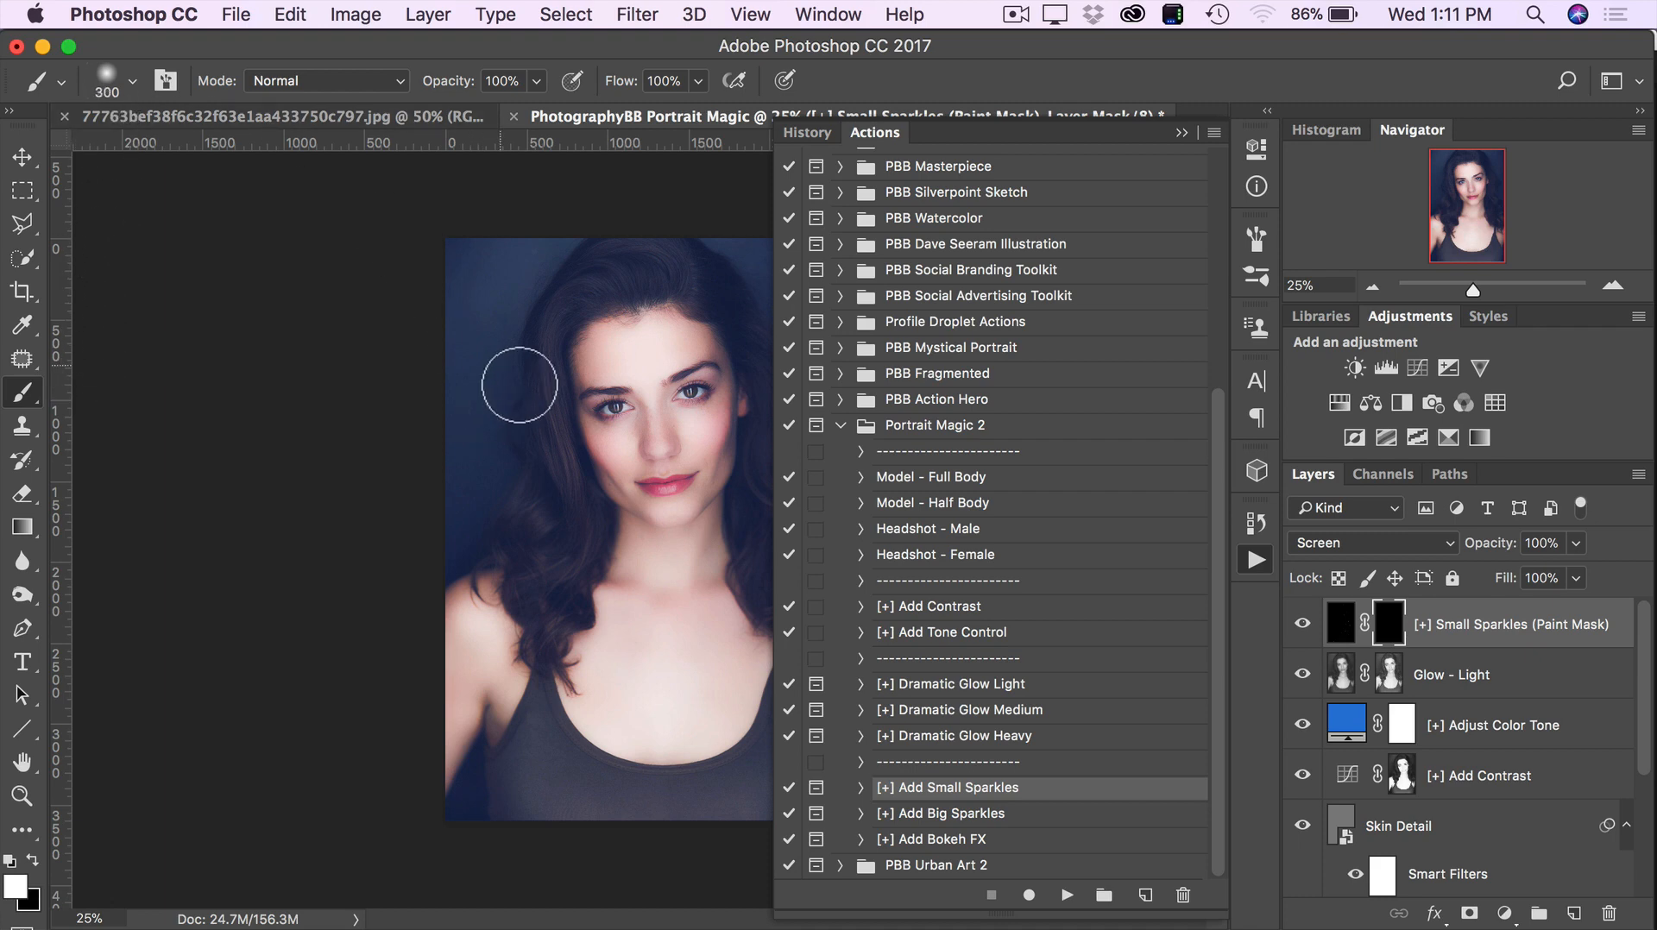
key(bracketleft)
key(bracketleft)
key(bracketleft)
key(bracketright)
key(bracketright)
key(bracketright)
key(bracketright)
key(bracketright)
key(bracketleft)
key(bracketleft)
key(bracketright)
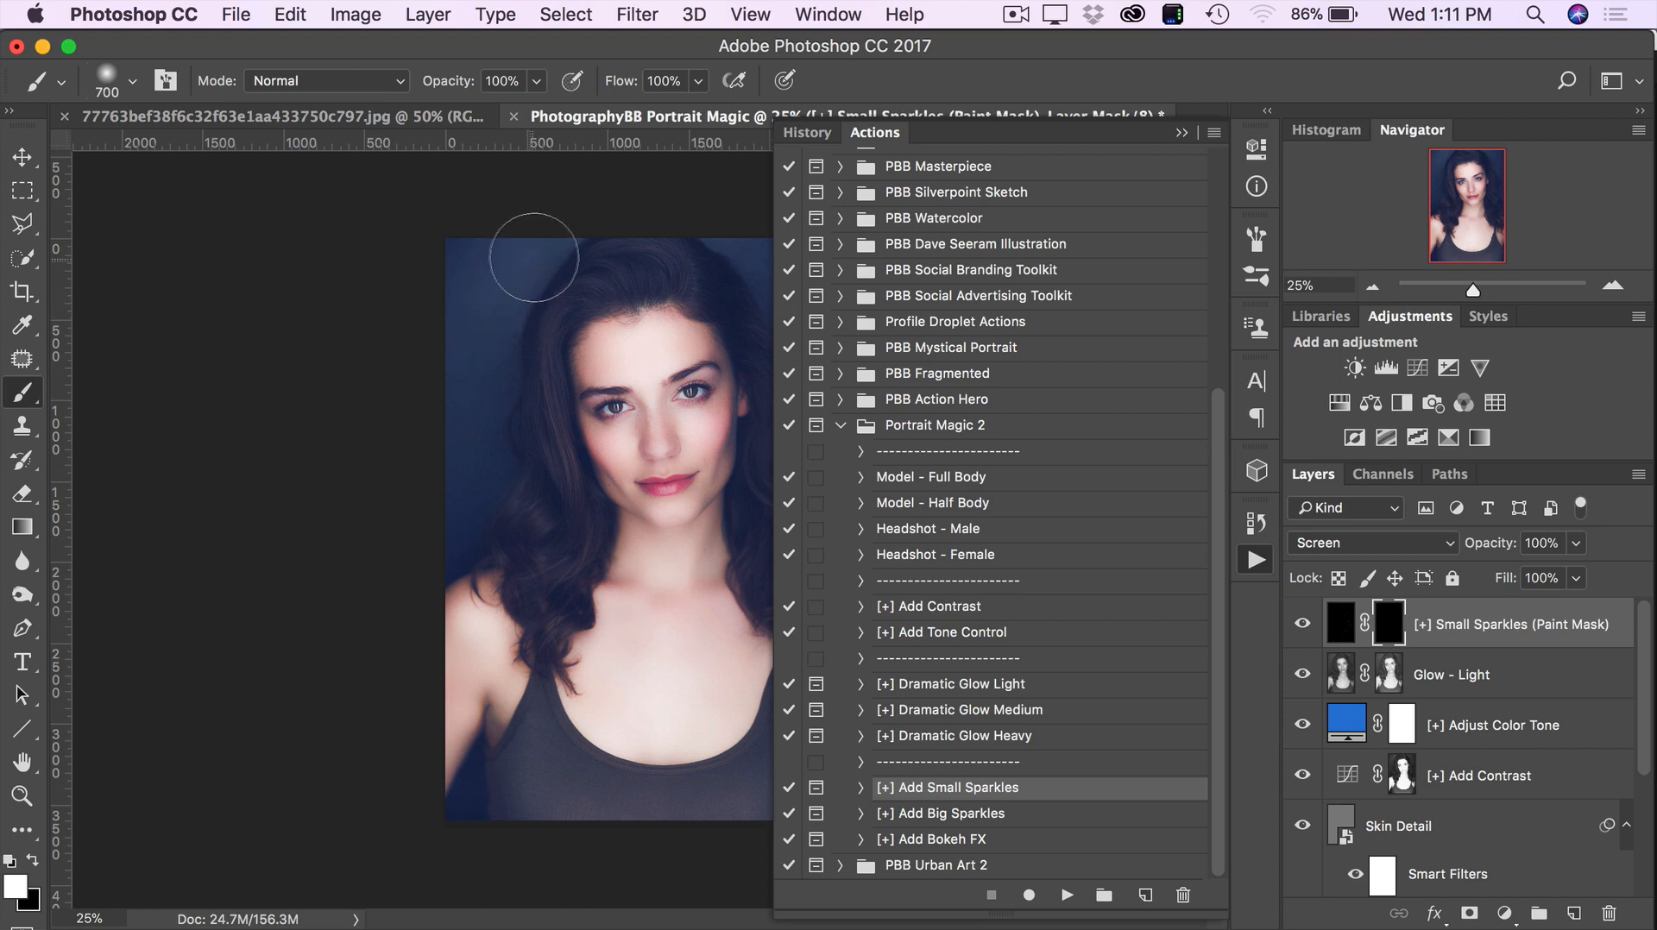
mouse_move(552, 250)
mouse_down()
mouse_move(500, 327)
mouse_move(463, 521)
mouse_move(492, 524)
mouse_move(544, 354)
mouse_move(485, 363)
mouse_move(481, 510)
mouse_up()
click(1181, 132)
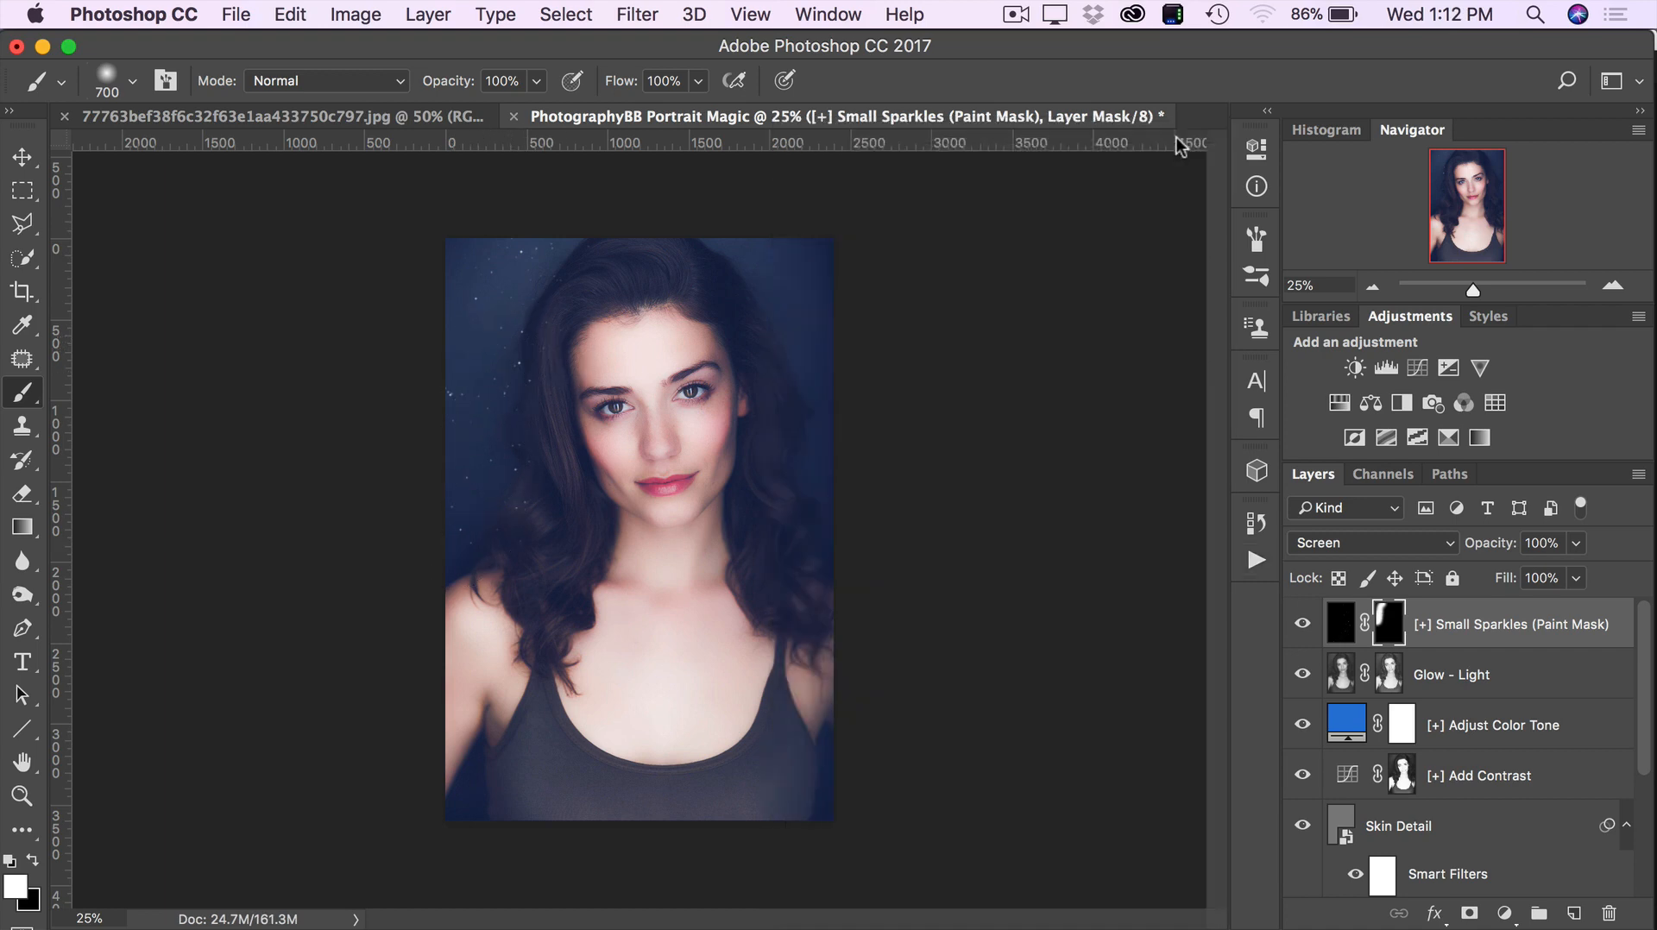
mouse_move(818, 470)
mouse_down()
mouse_move(787, 309)
mouse_move(851, 487)
mouse_move(851, 566)
mouse_up()
- Examine the sparkles beside the hair at 100% zoom
text(100)
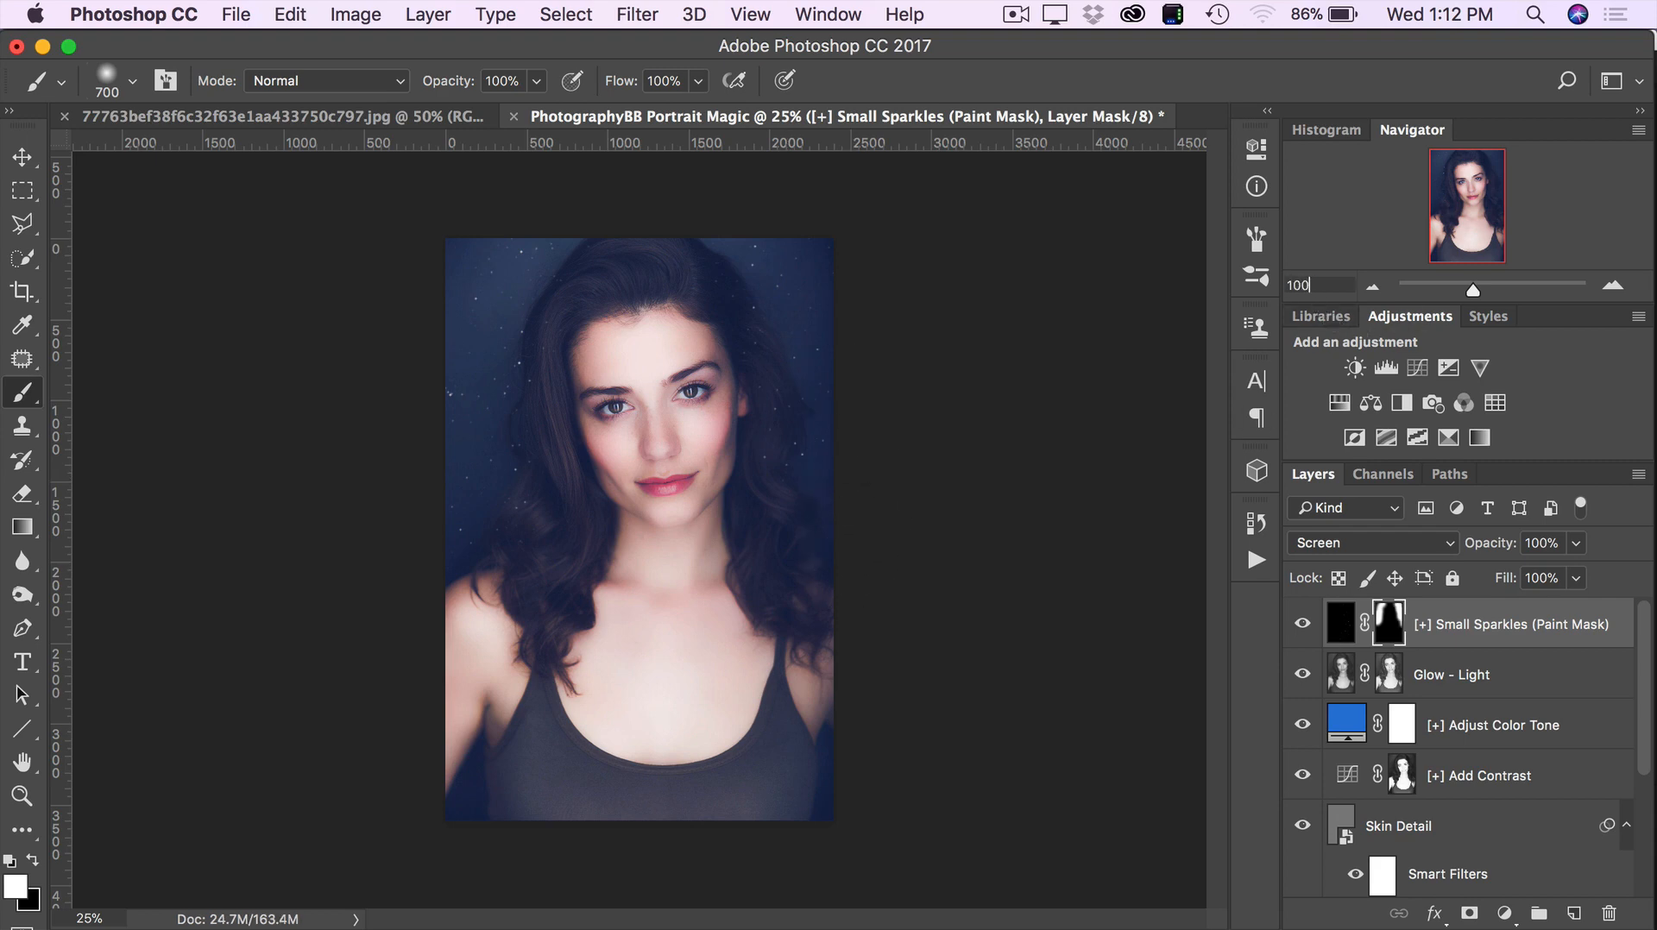
key(Return)
drag(1463, 207, 1418, 191)
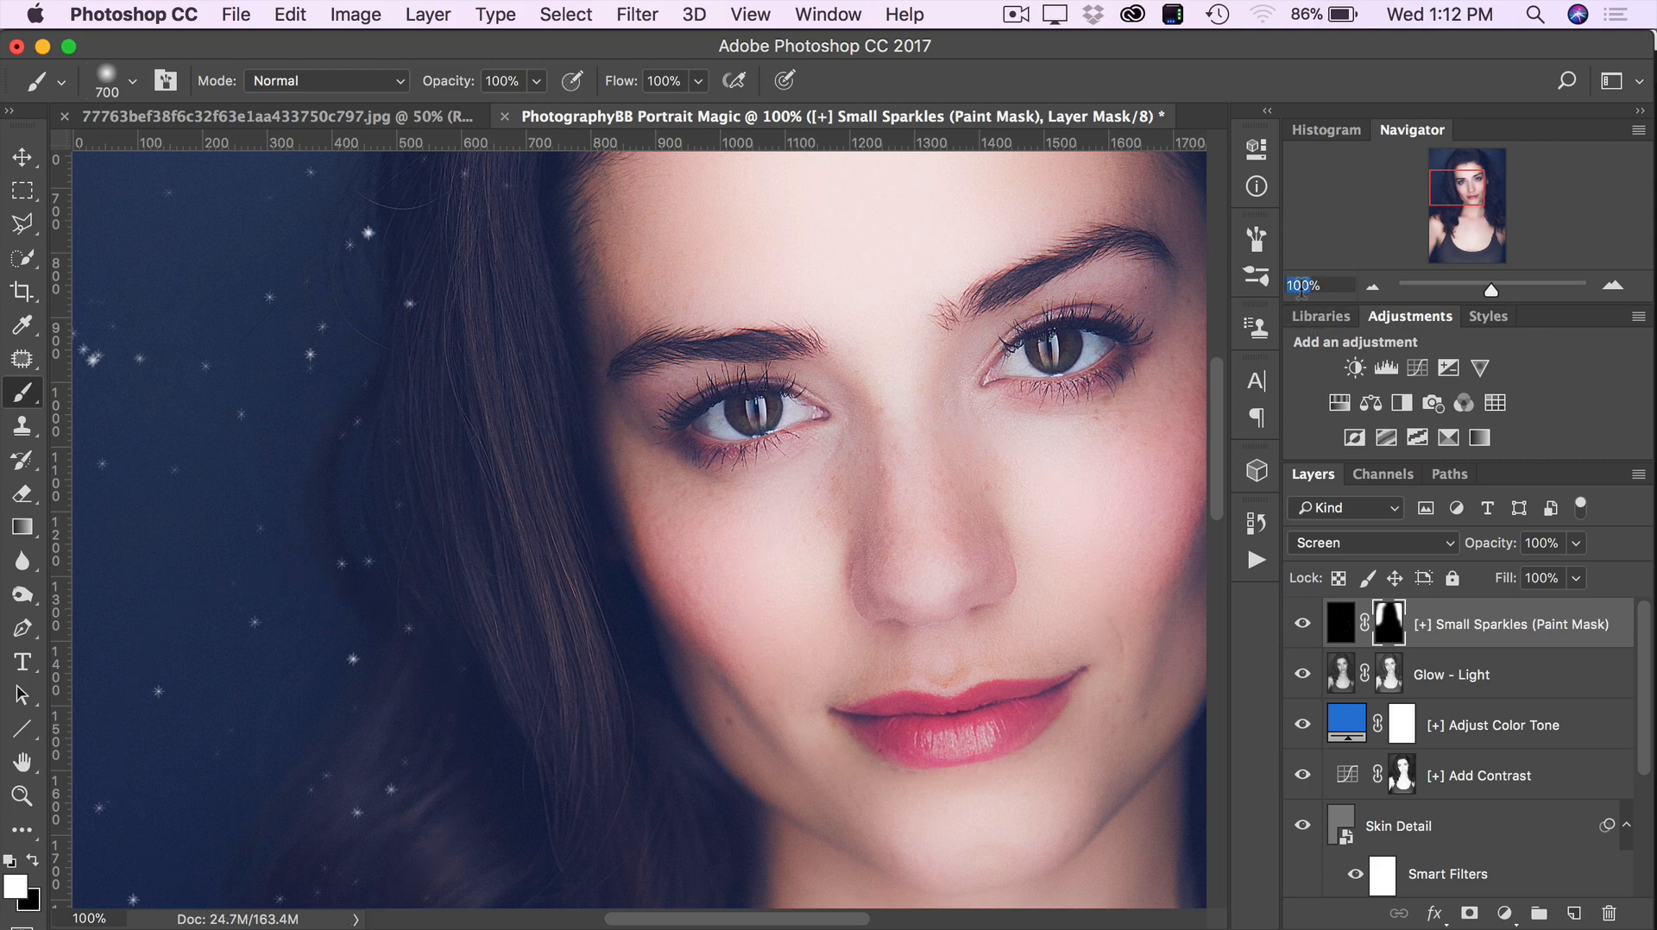
- Run the [+] Add Big Sparkles action with the image at 25% zoom and stop it at its painting instruction
text(25)
key(Return)
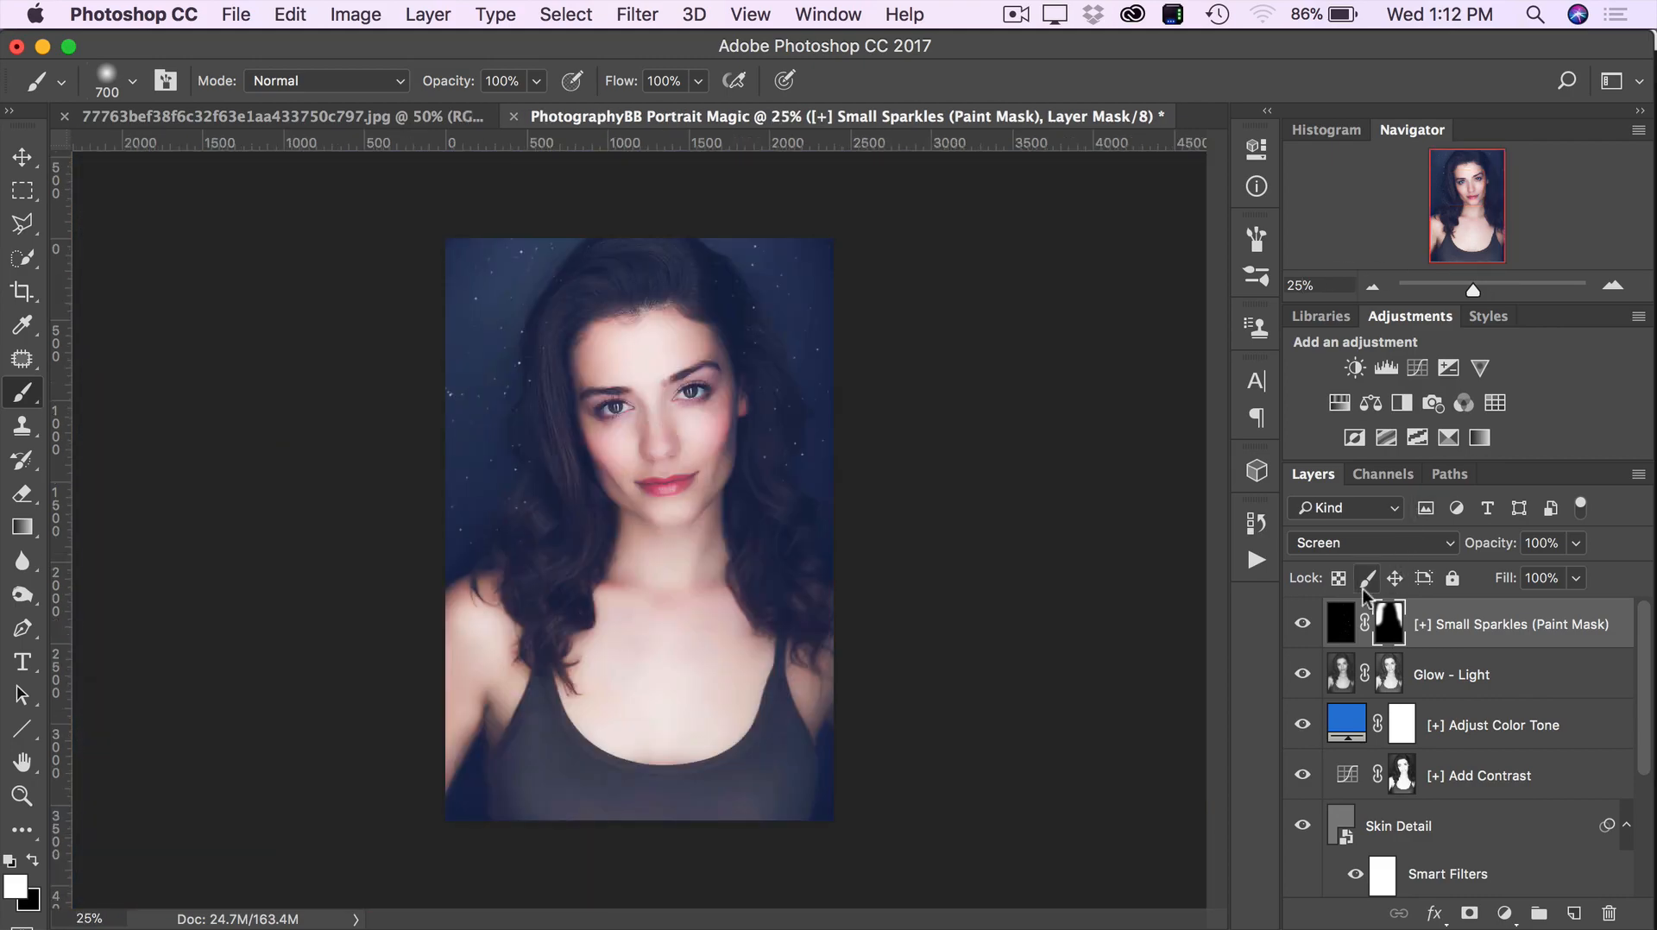
click(1257, 561)
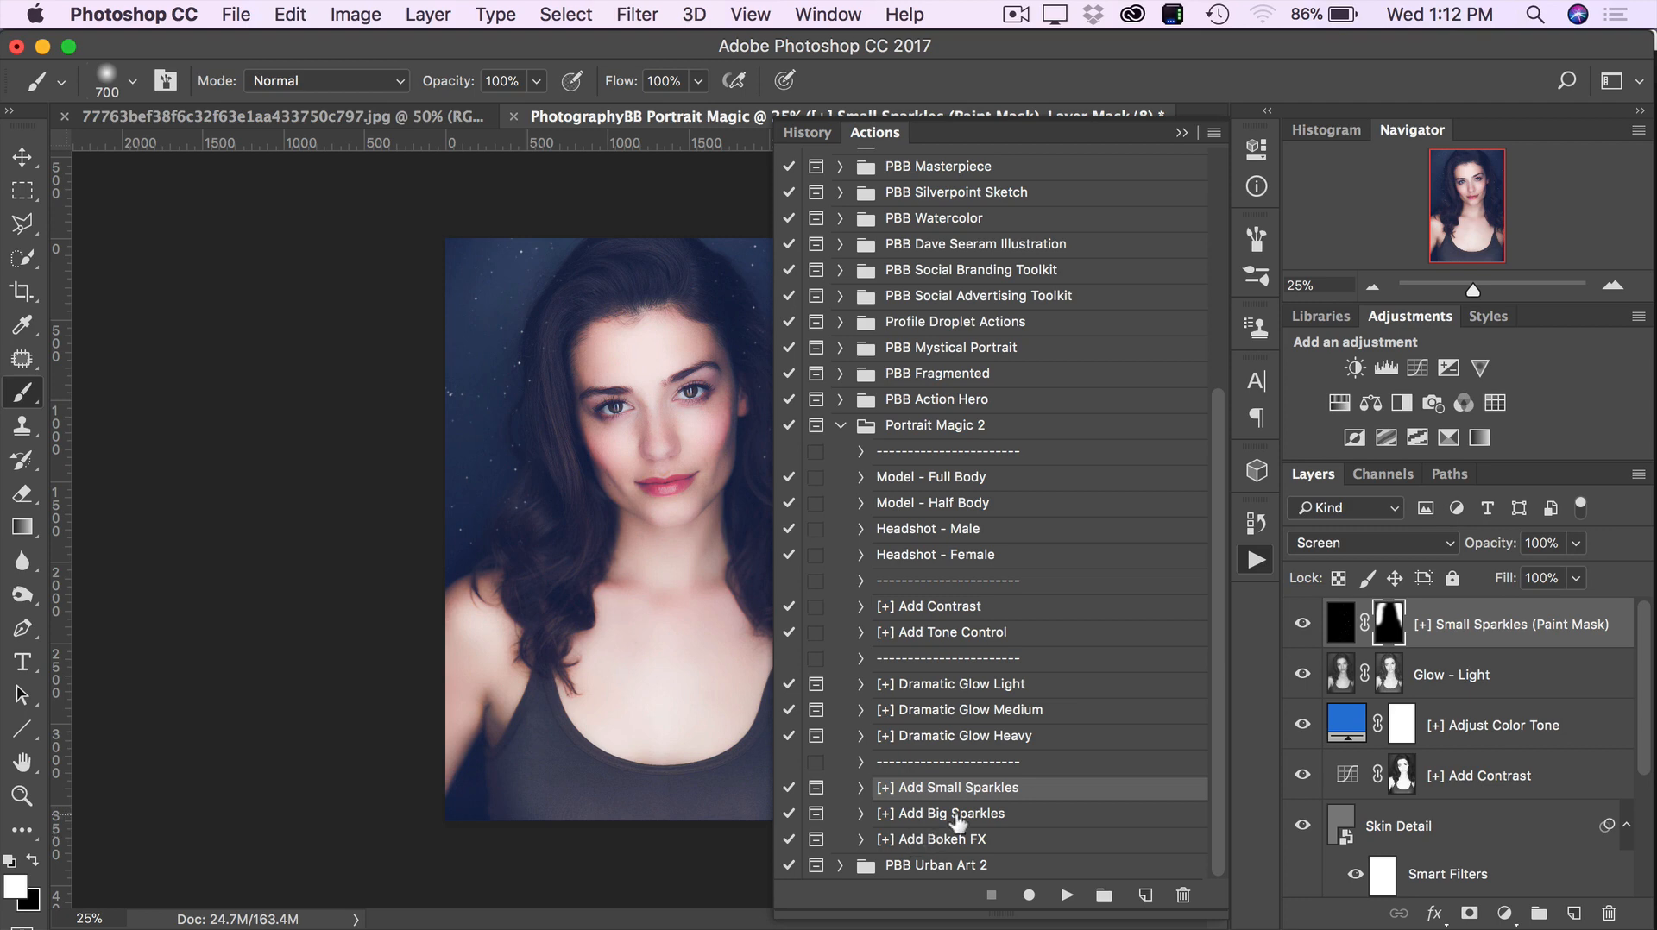
click(1015, 820)
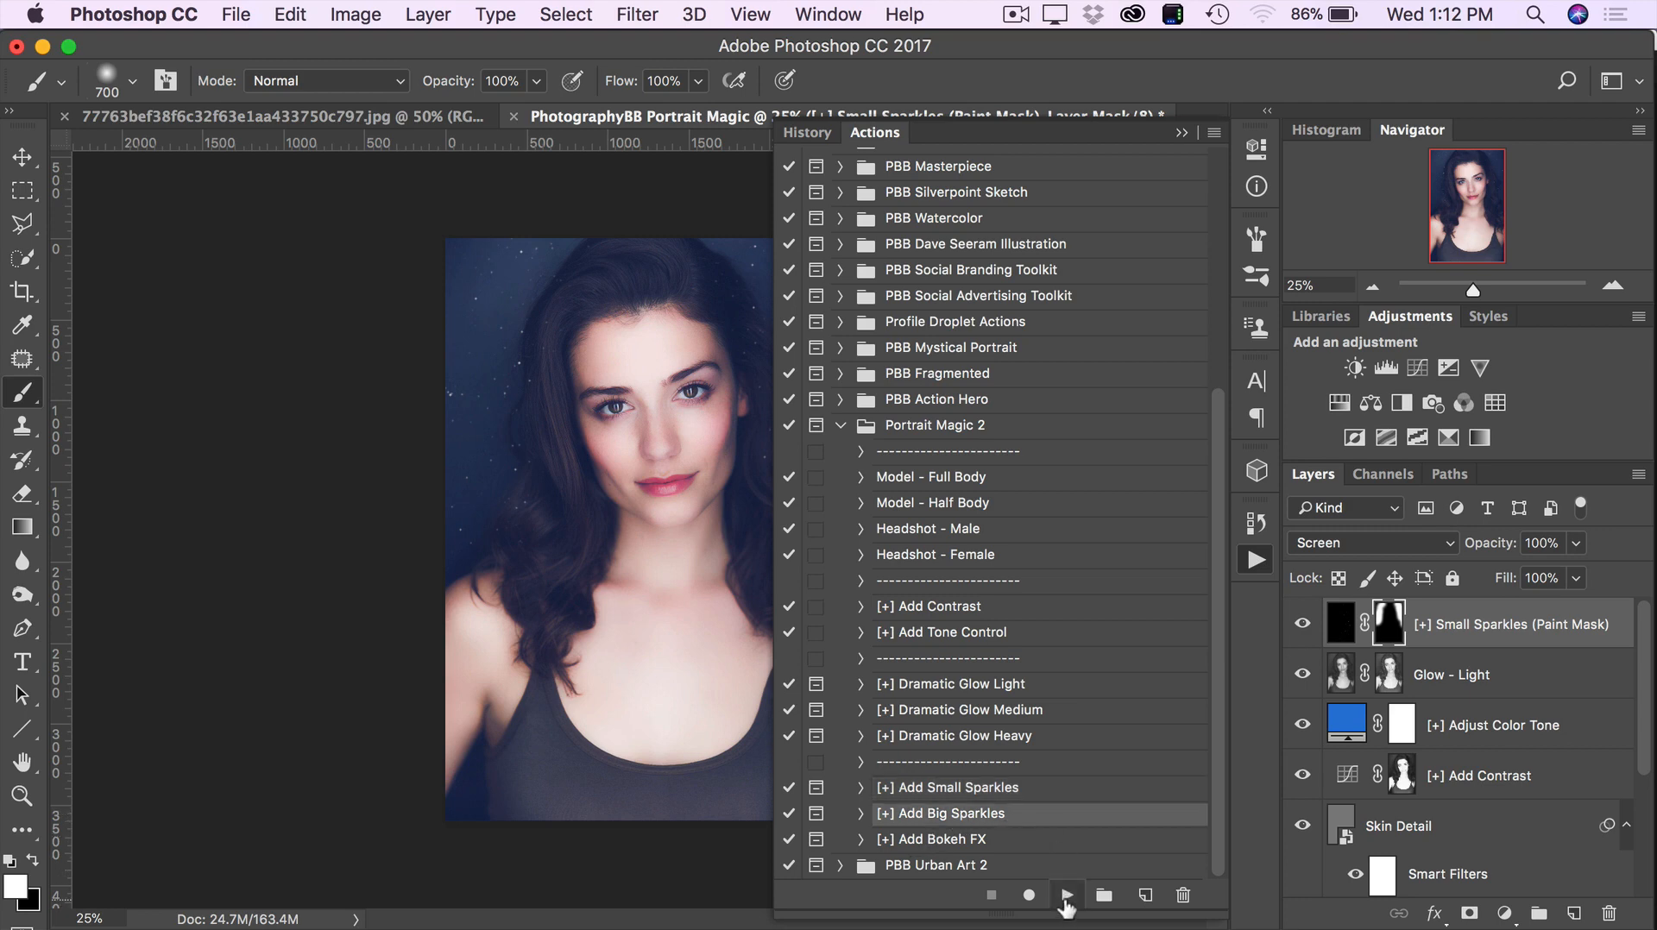
click(1067, 897)
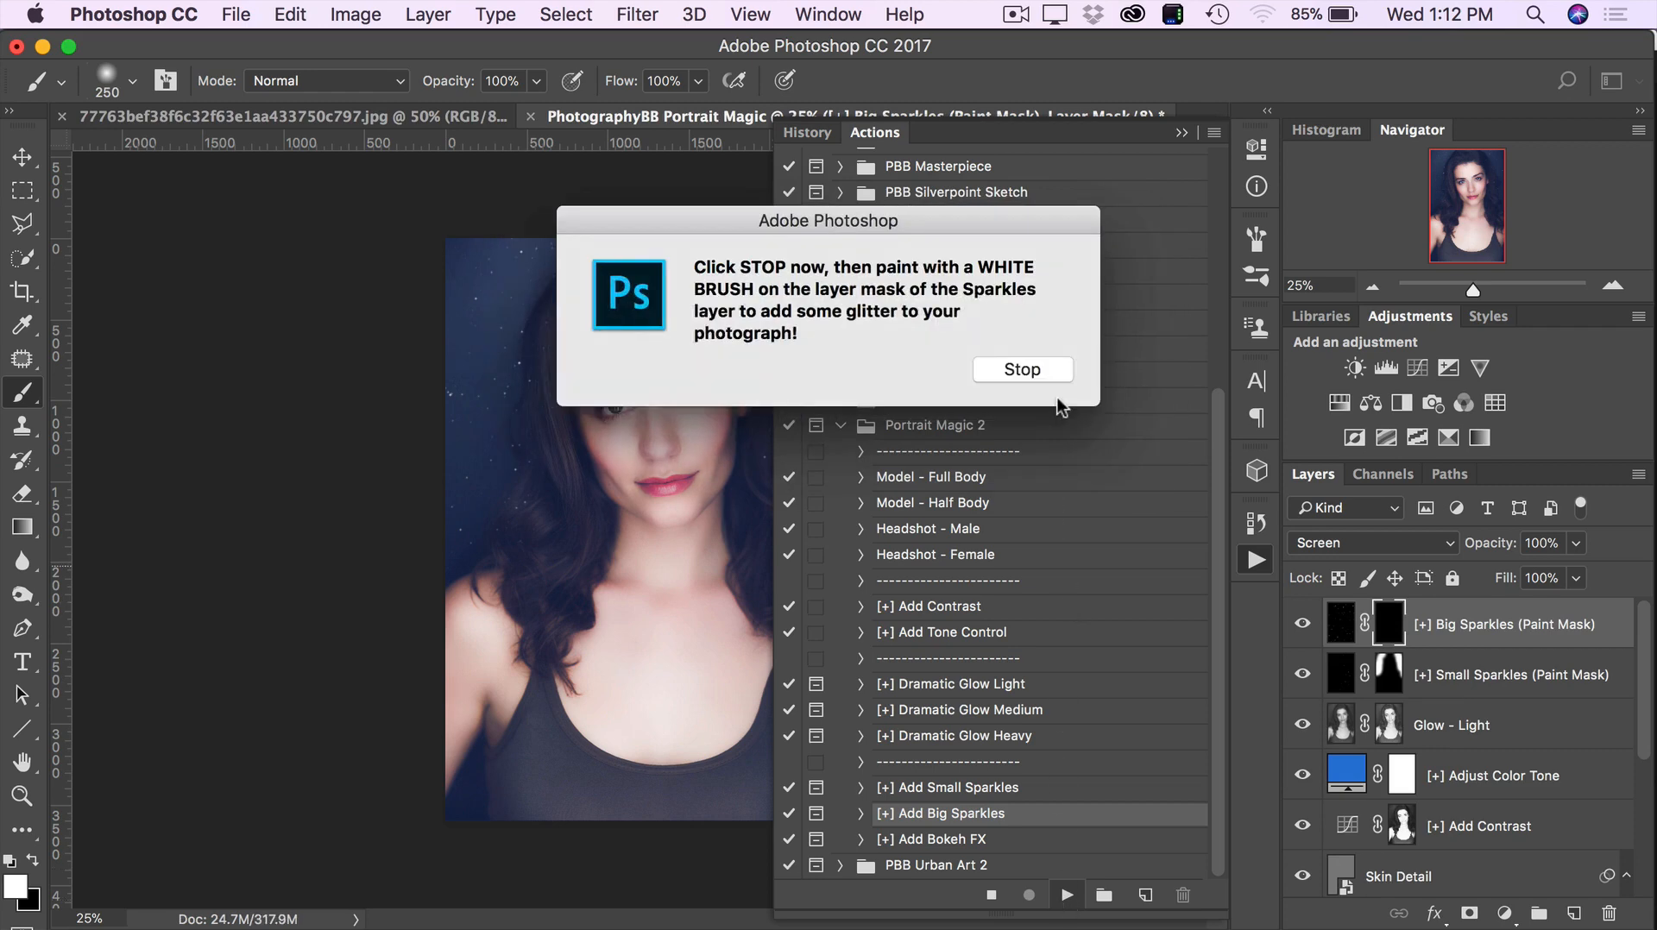
click(1022, 369)
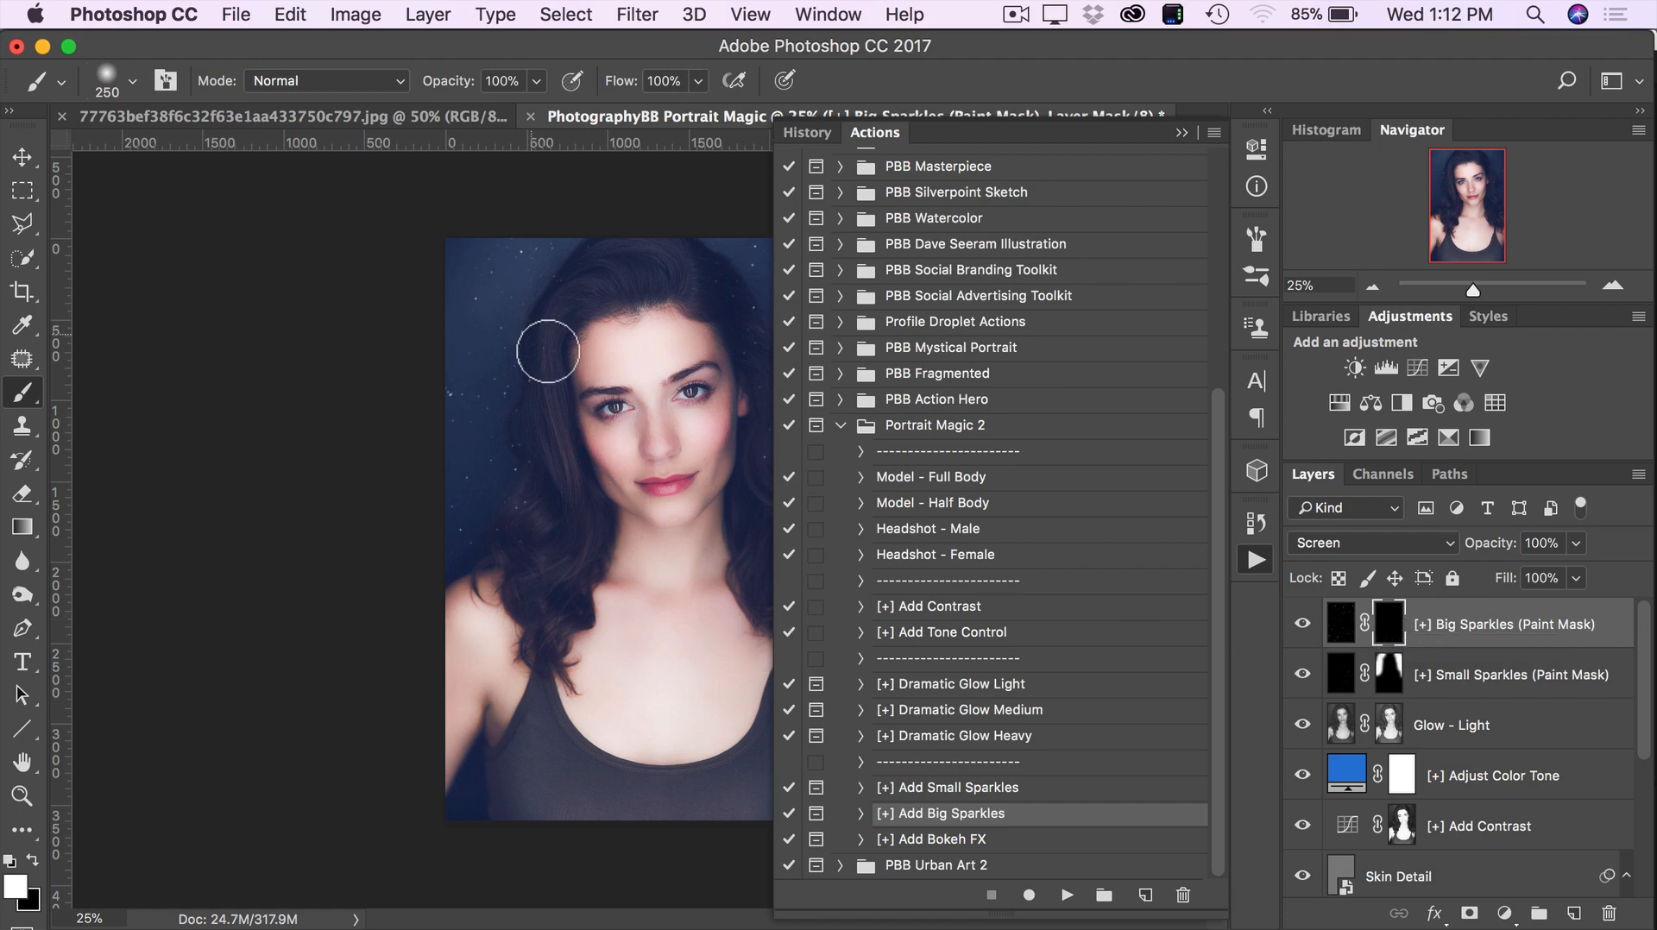
- Paint white on the Big Sparkles layer's mask with an 800-pixel brush, revealing large sparkles over the background and around the hair
key(bracketright)
key(bracketright)
key(bracketright)
key(bracketright)
key(bracketright)
key(bracketright)
click(1181, 132)
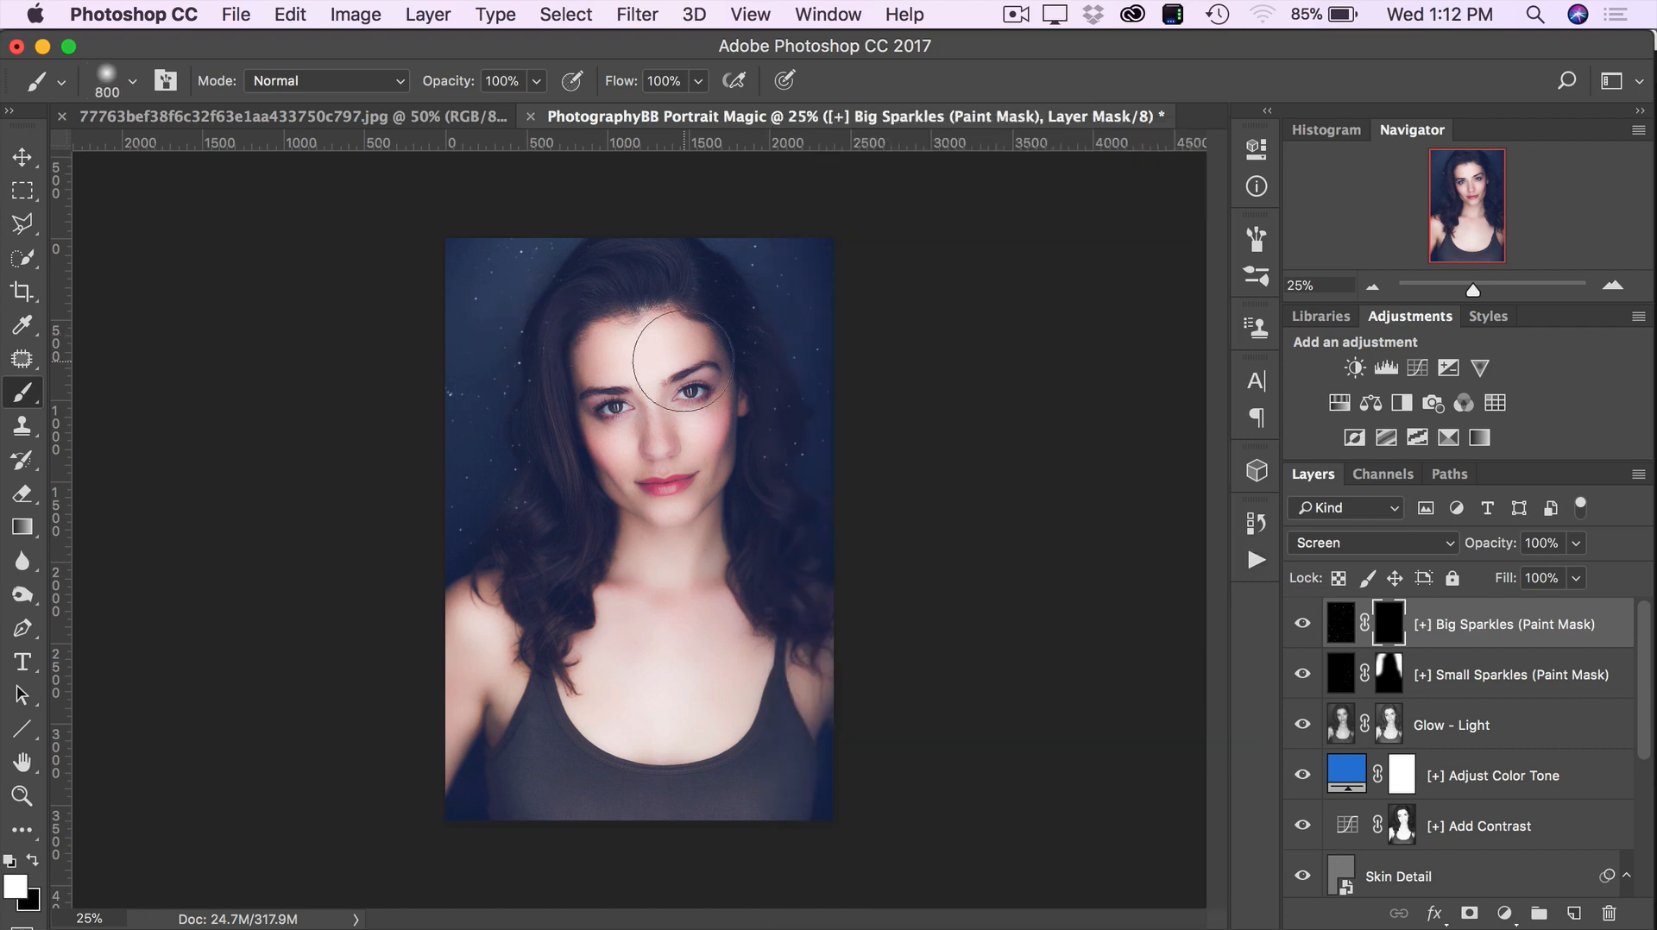
mouse_move(591, 262)
mouse_down()
mouse_move(518, 277)
mouse_move(481, 396)
mouse_move(469, 529)
mouse_up()
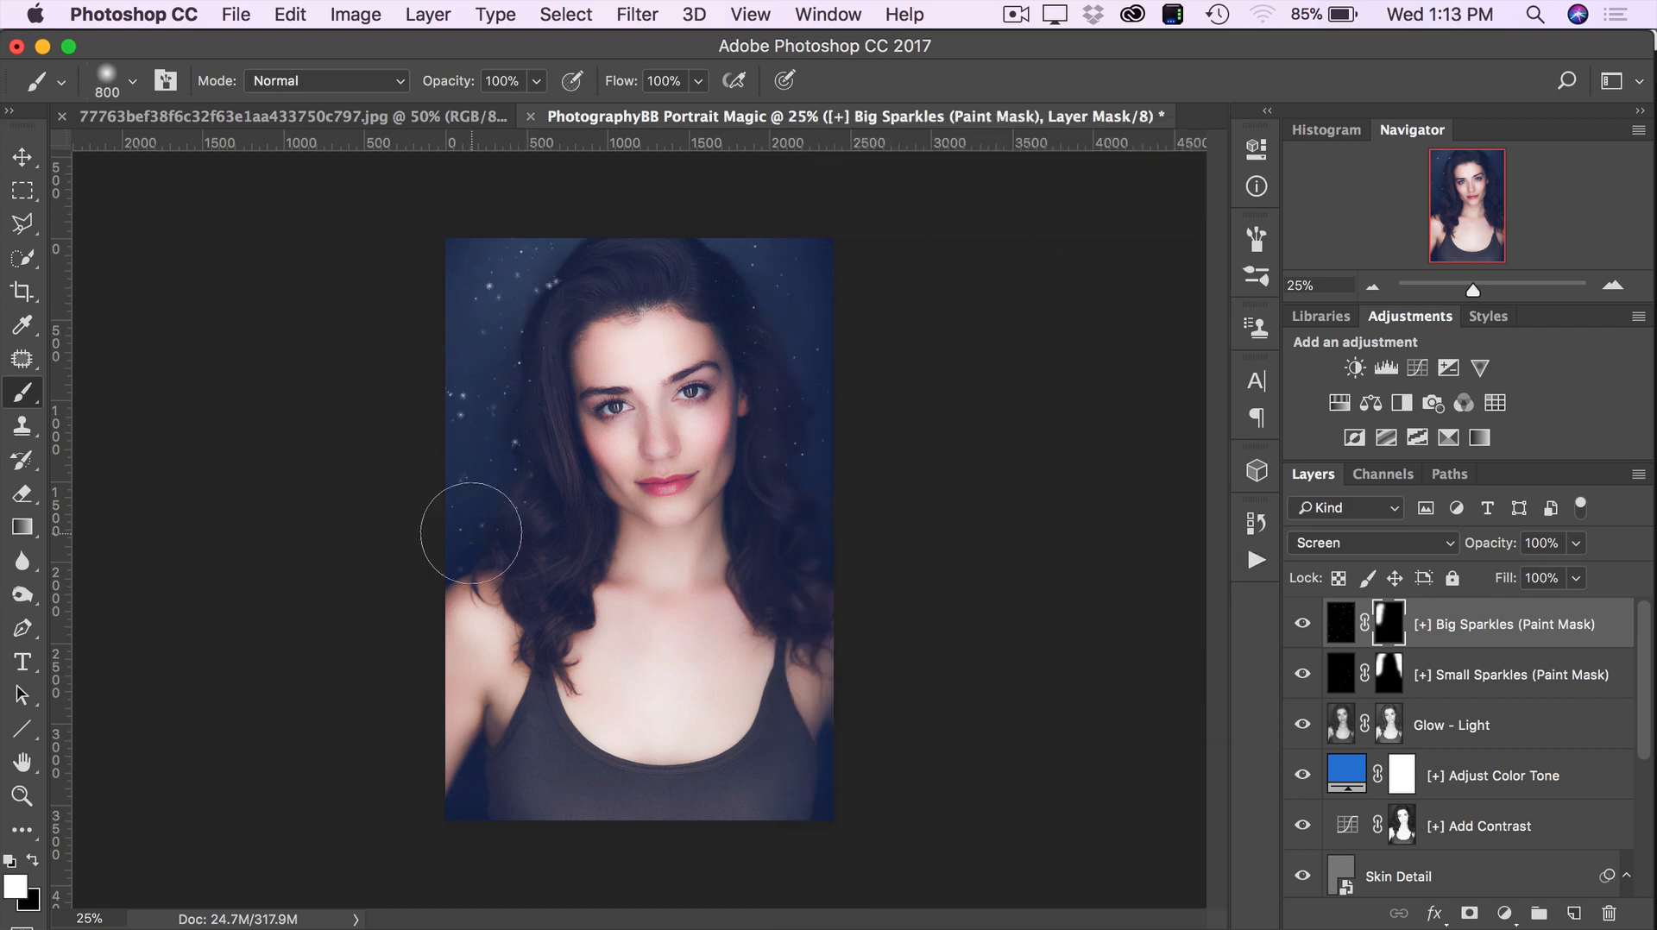
mouse_move(741, 319)
mouse_down()
mouse_move(779, 315)
mouse_move(671, 243)
mouse_move(628, 270)
mouse_move(875, 244)
mouse_move(891, 359)
mouse_up()
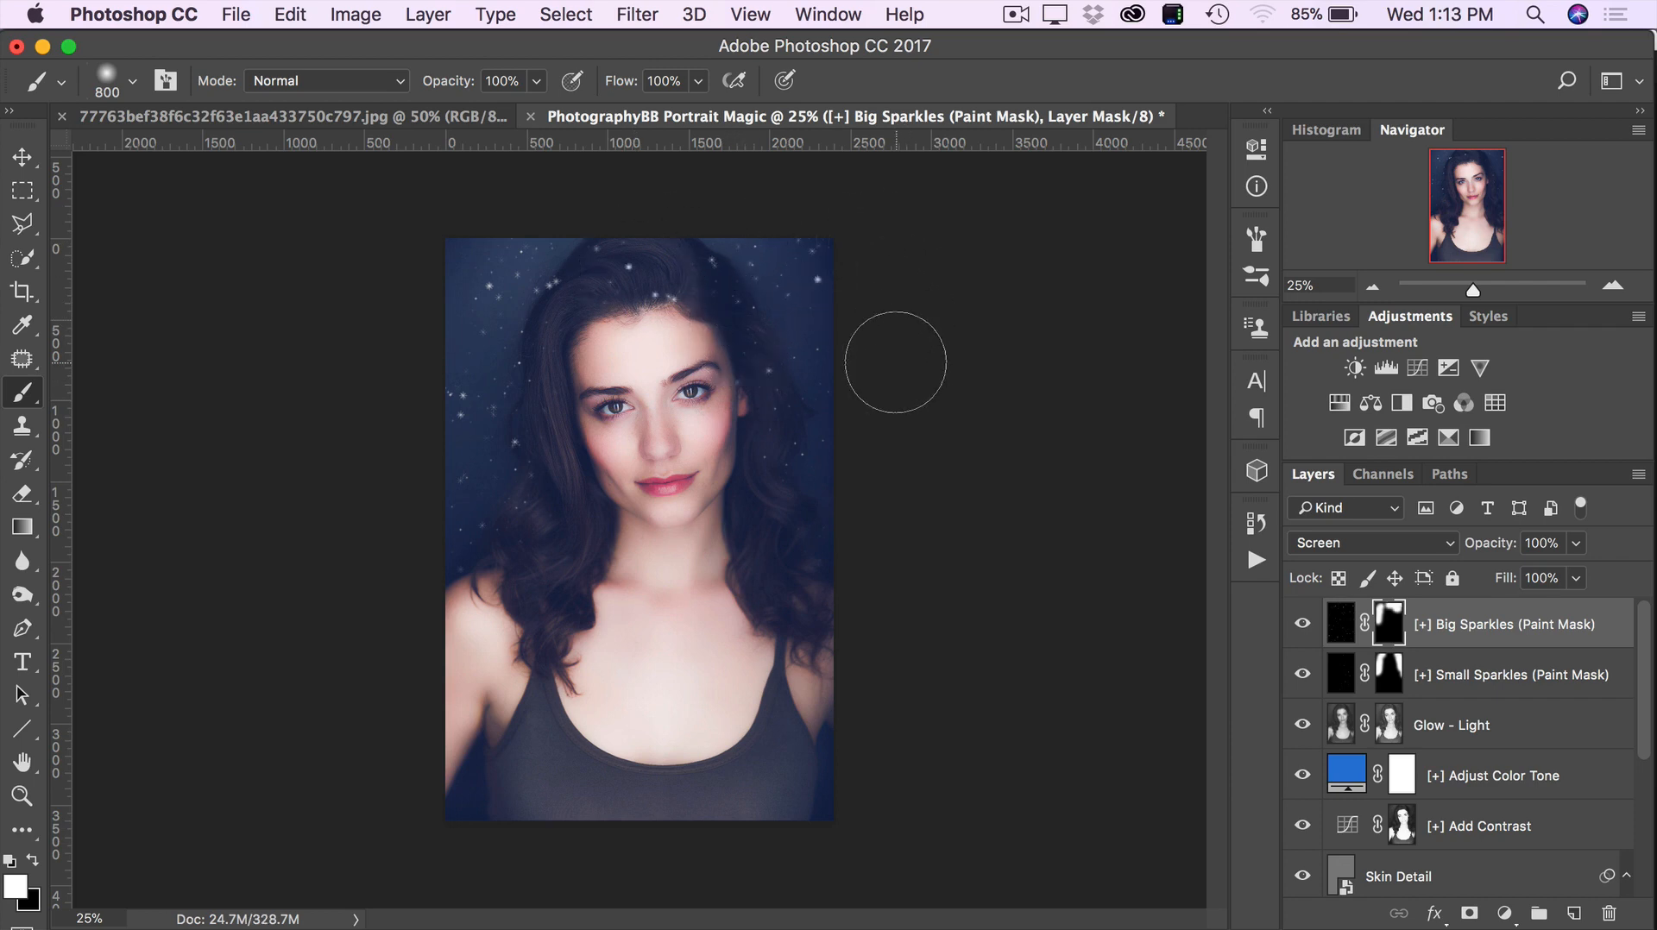
mouse_move(791, 448)
mouse_down()
mouse_move(843, 666)
mouse_move(529, 536)
mouse_move(453, 555)
mouse_move(451, 636)
mouse_up()
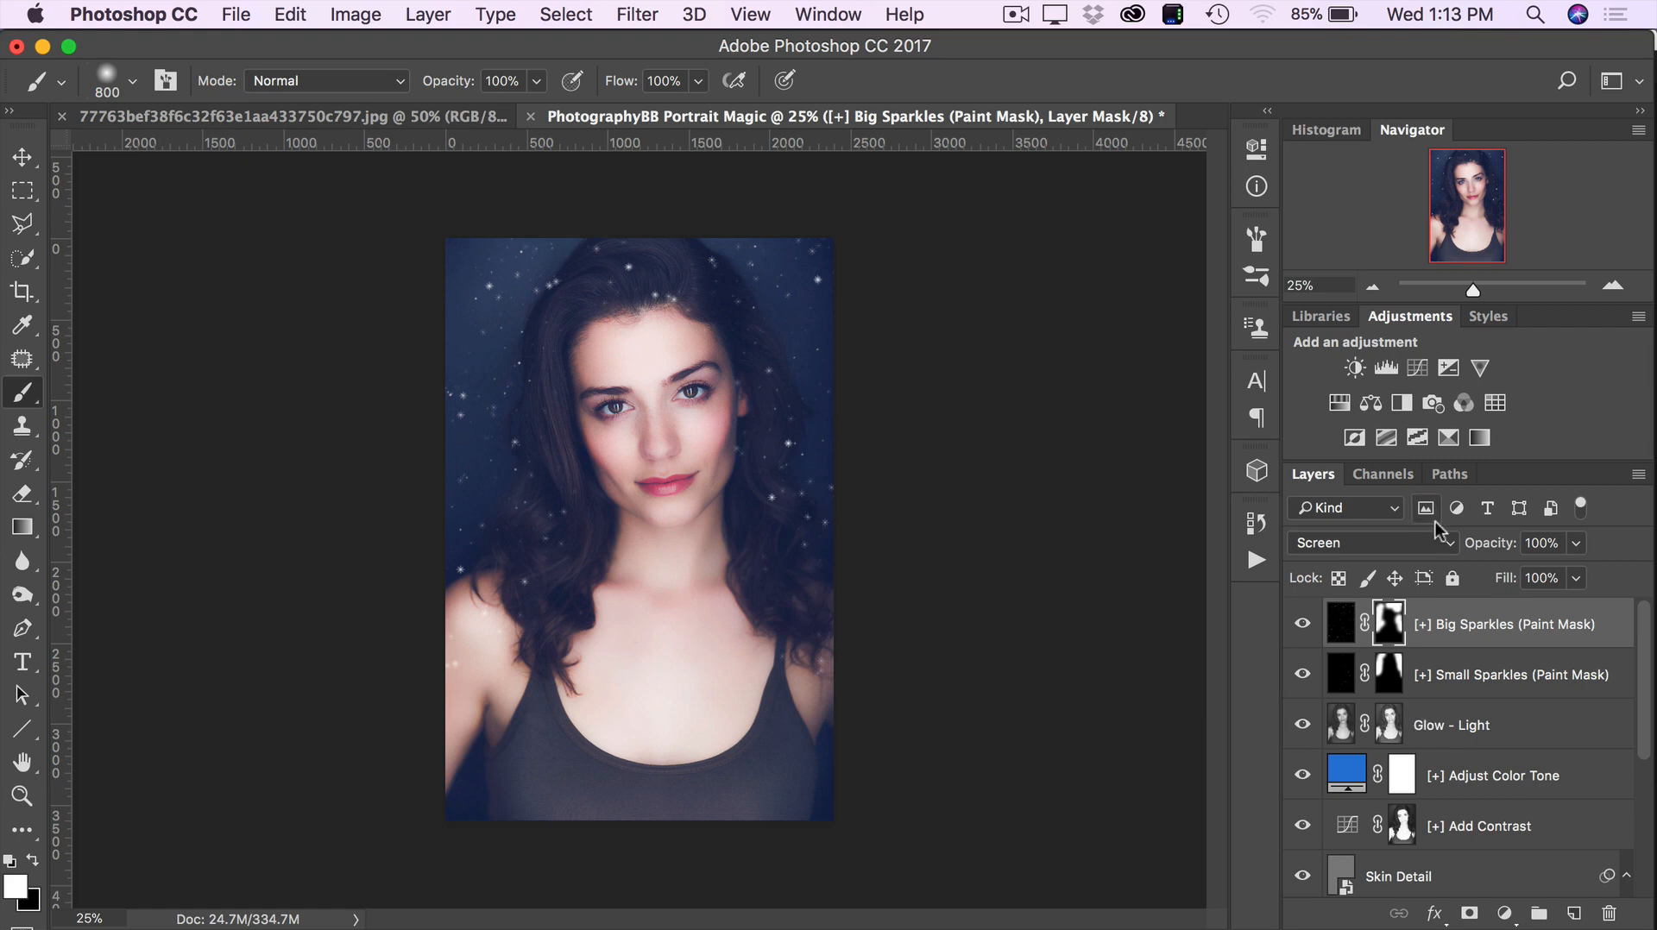
- Examine the big sparkles around the hair and face at 100% zoom
drag(1333, 282, 1320, 282)
text(100)
key(Return)
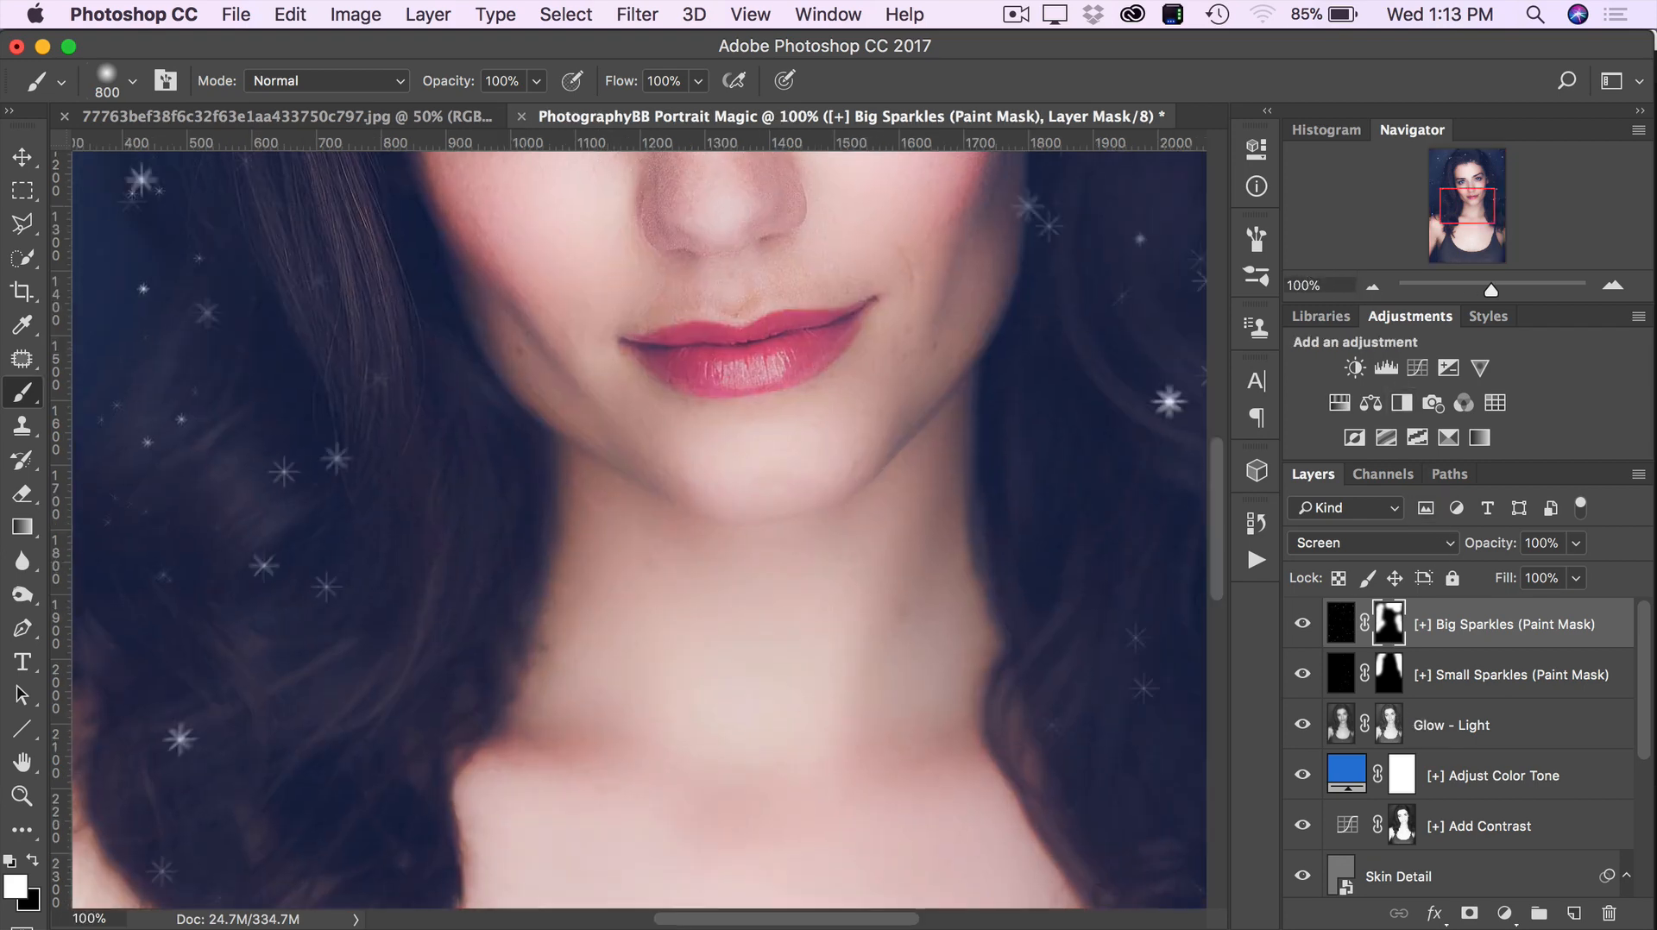
drag(1485, 185, 1456, 164)
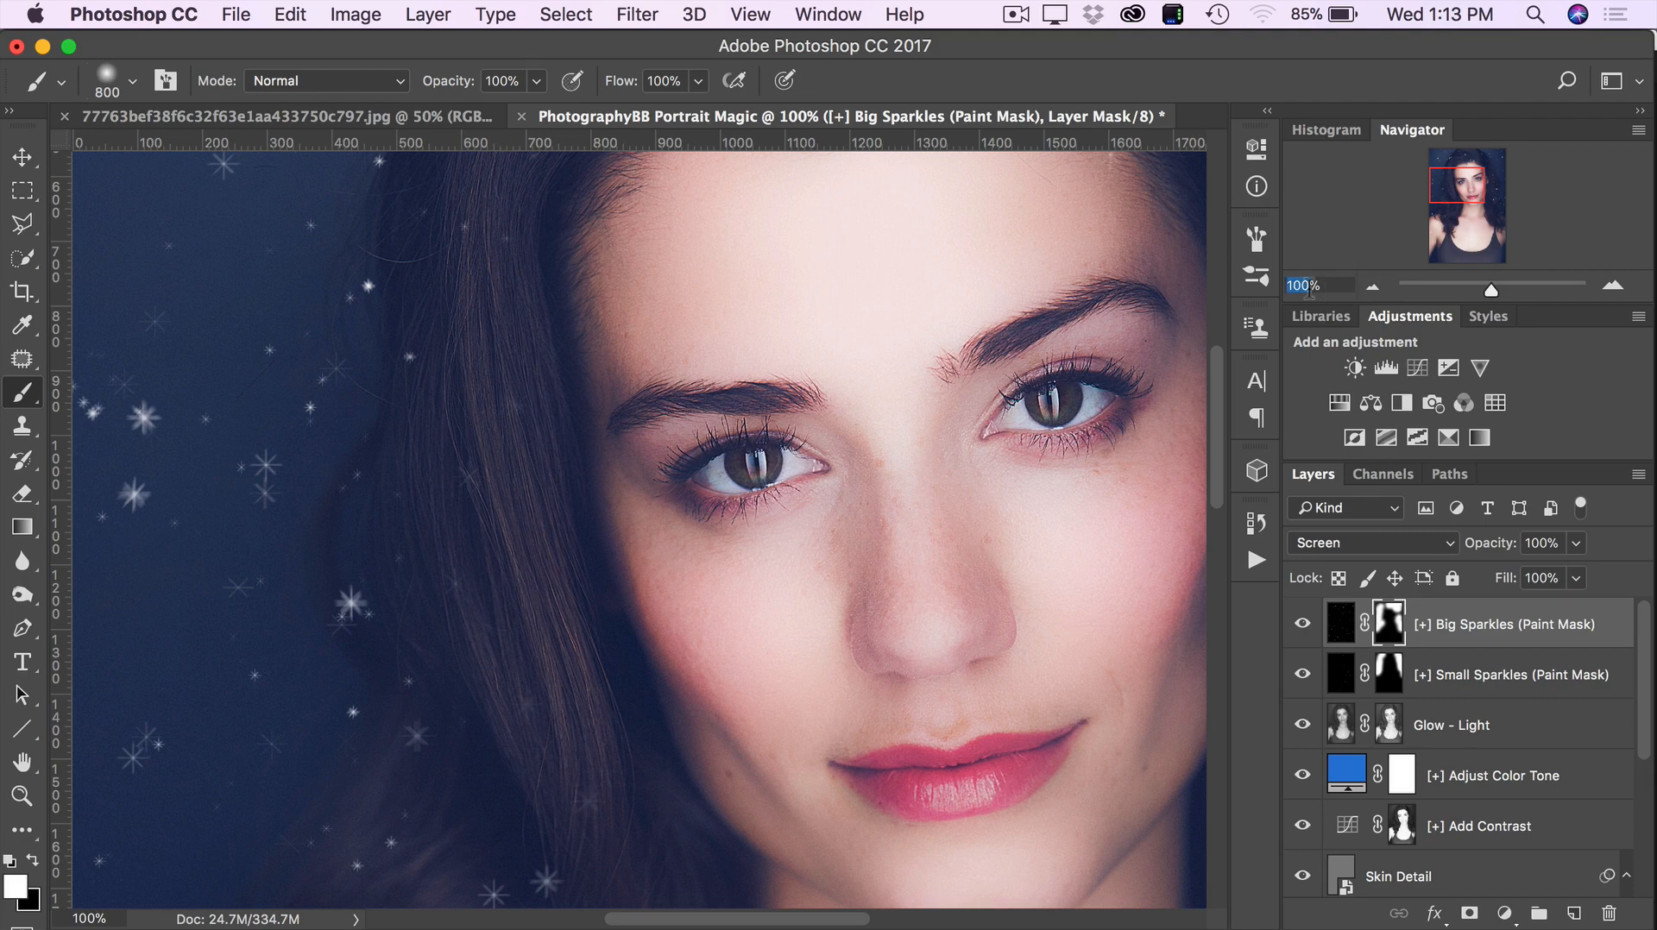
- Return to 25% zoom and run the [+] Add Bokeh FX action, stopping it at its closing instruction
text(25)
key(Return)
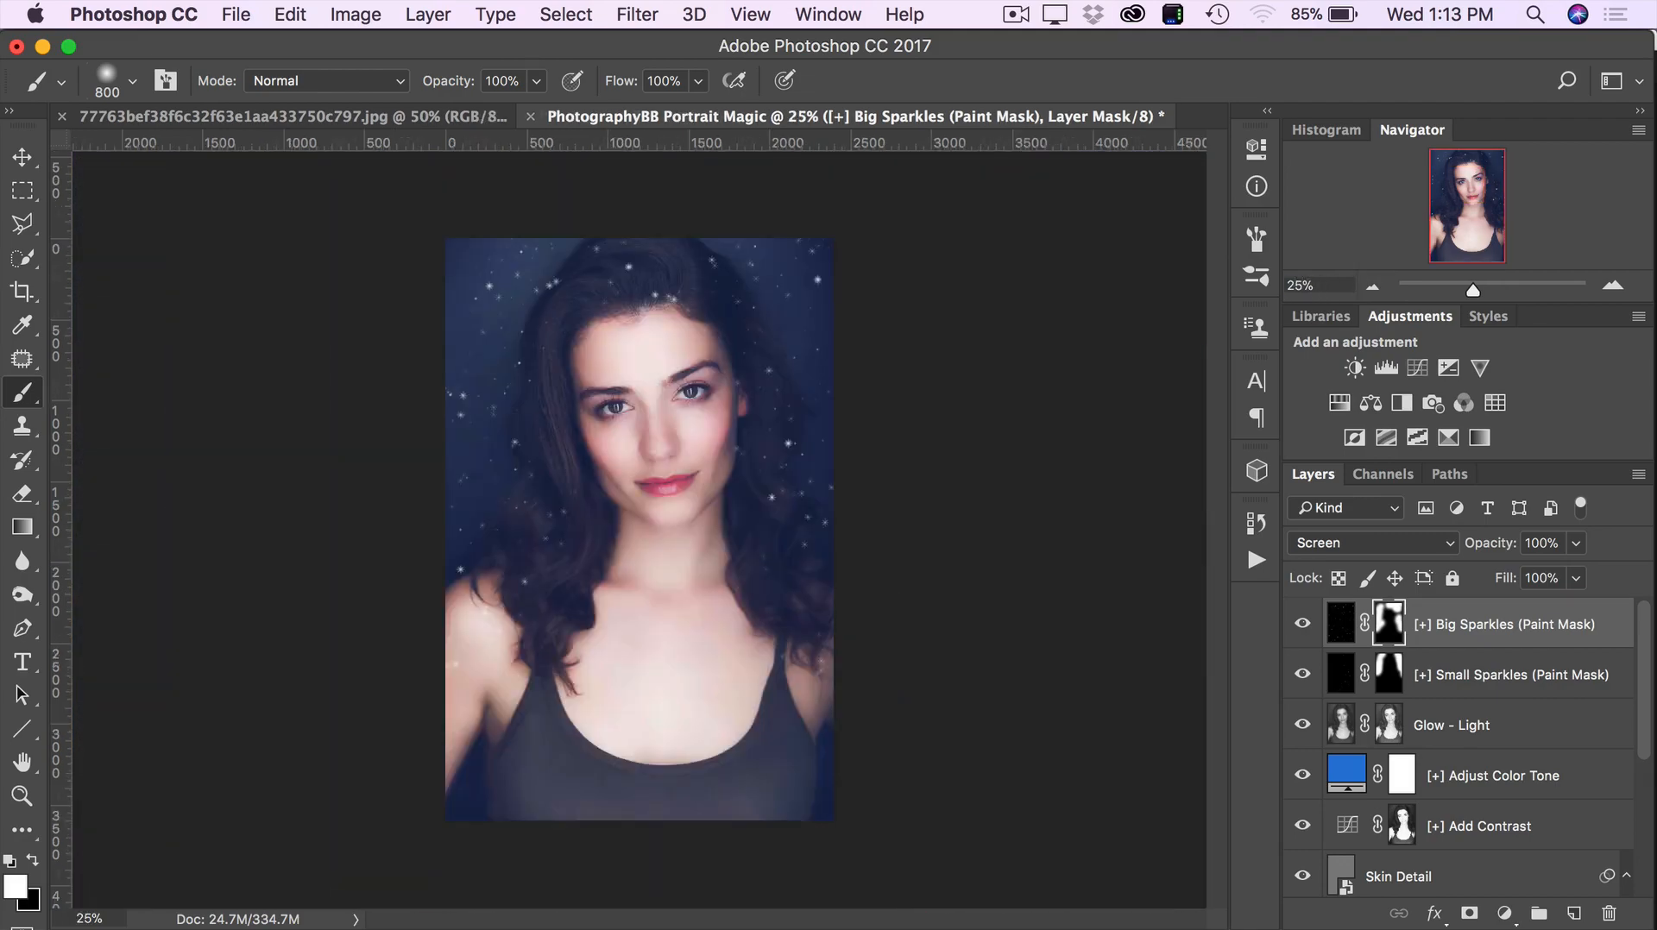
click(1251, 568)
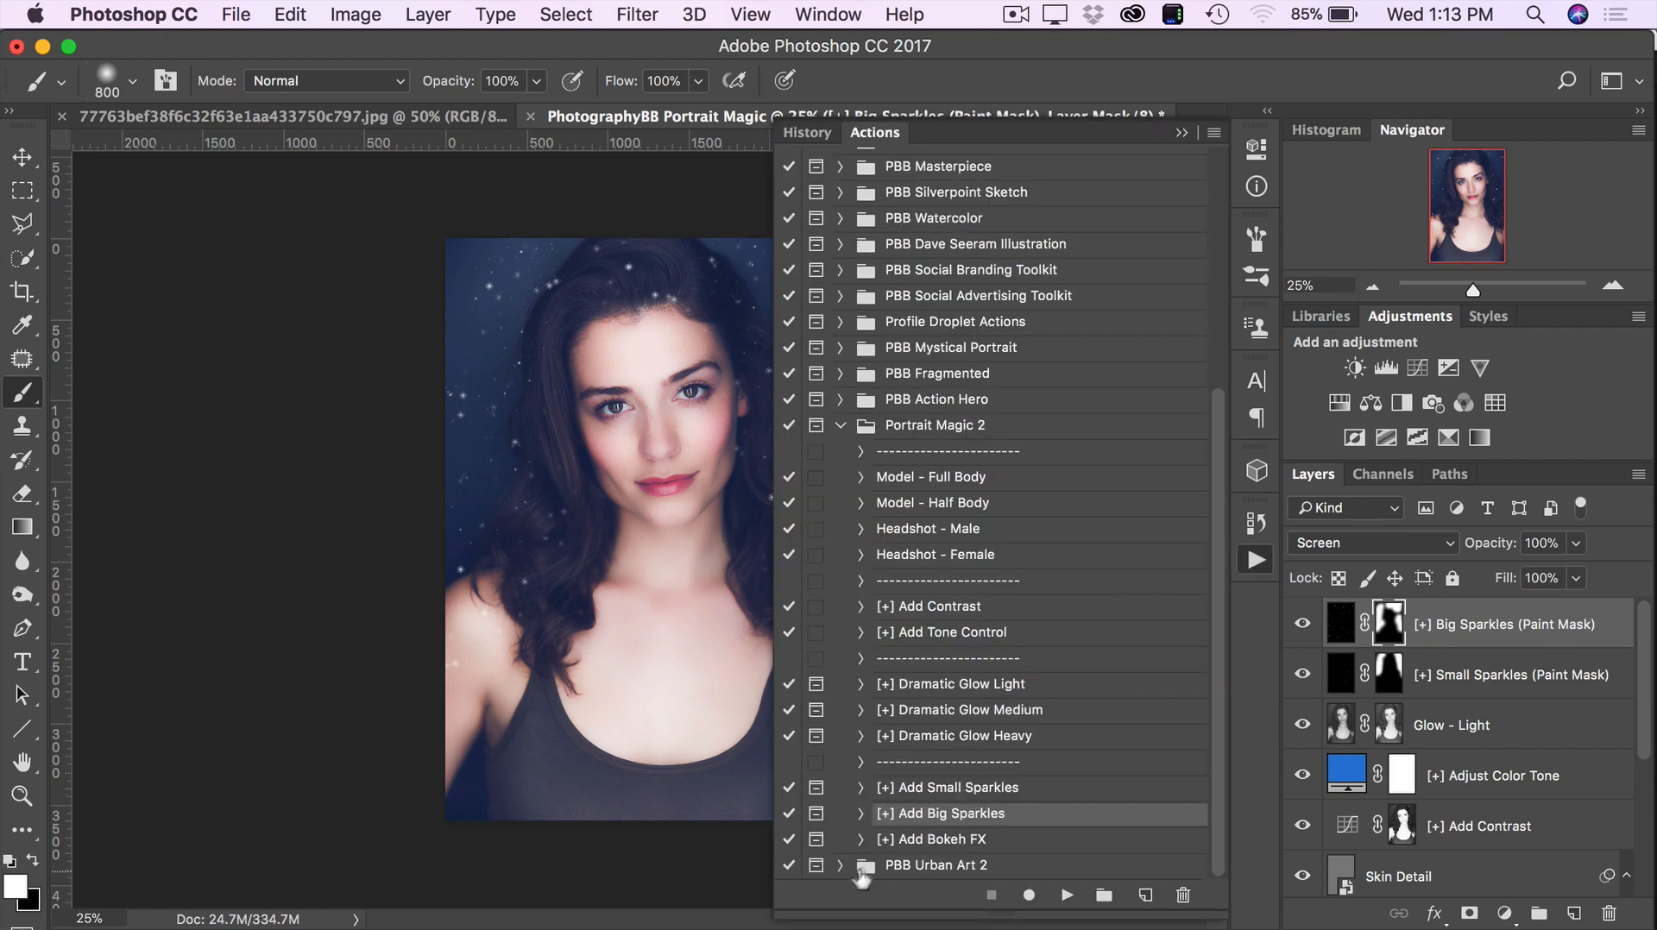
click(930, 844)
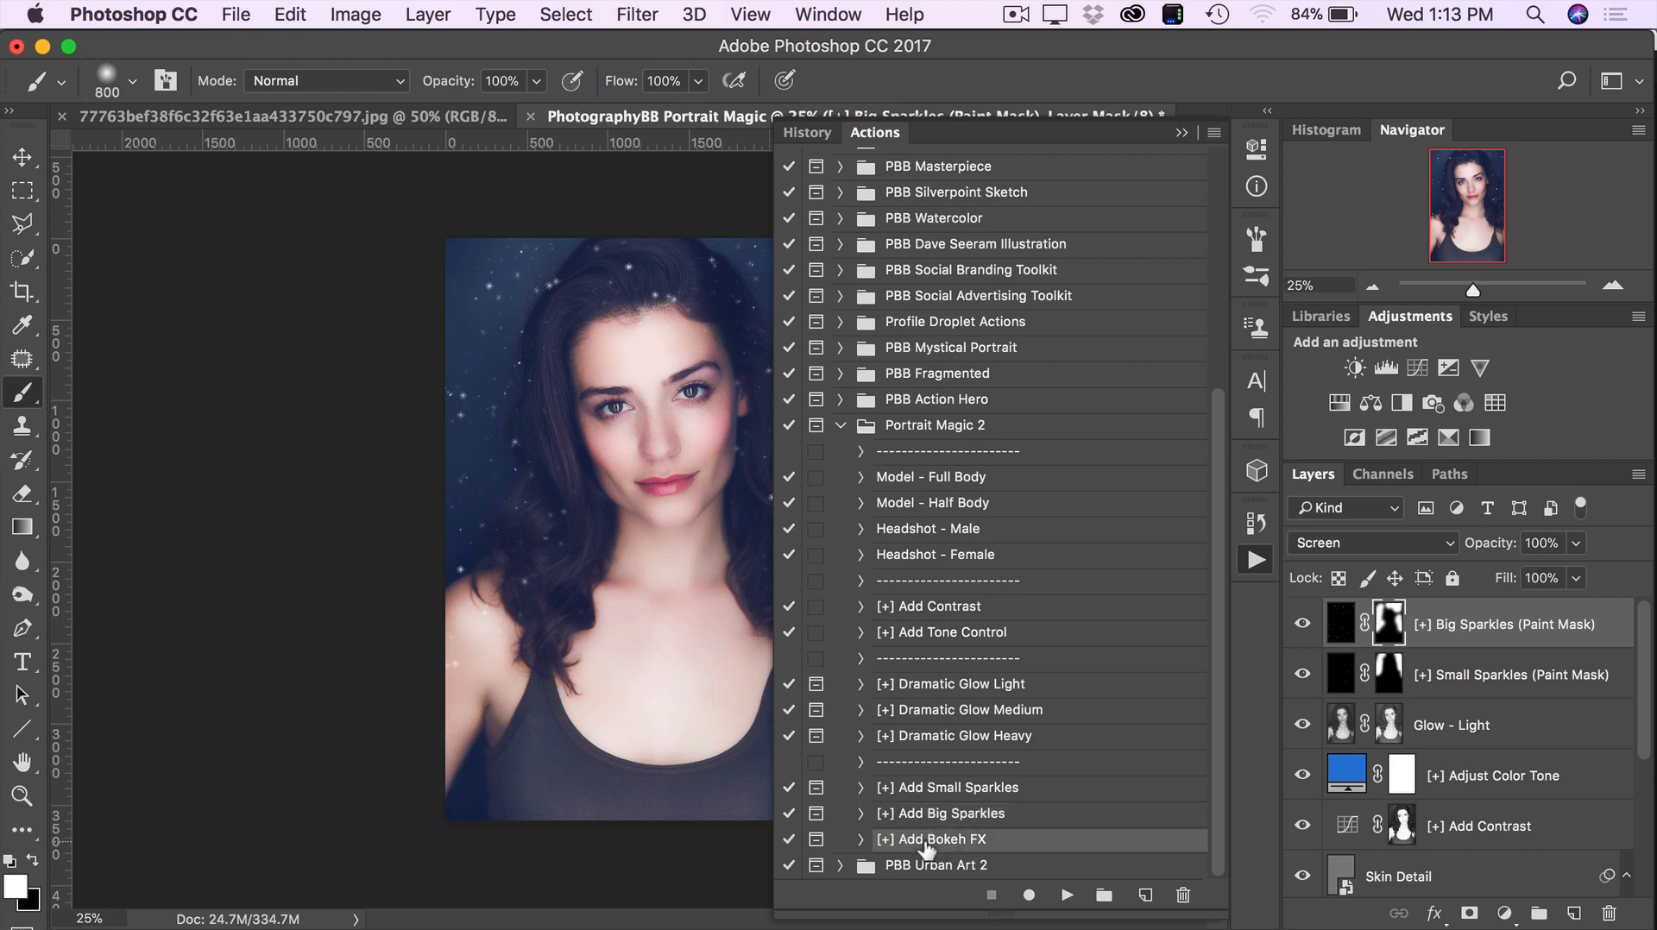
click(1067, 897)
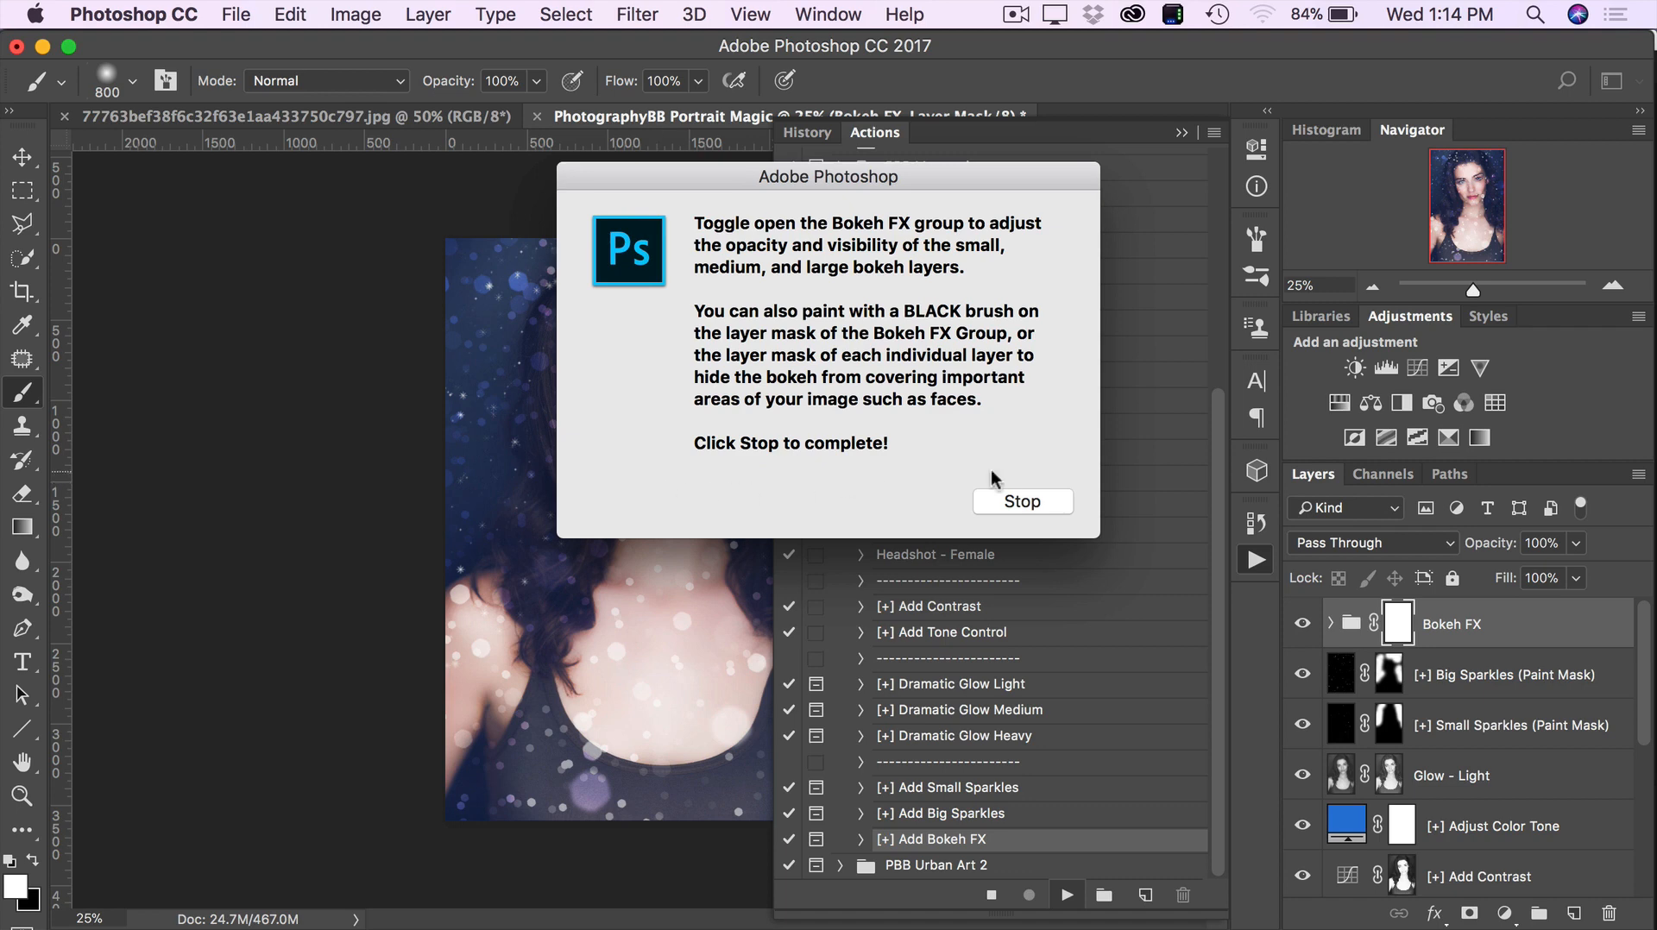
click(1020, 501)
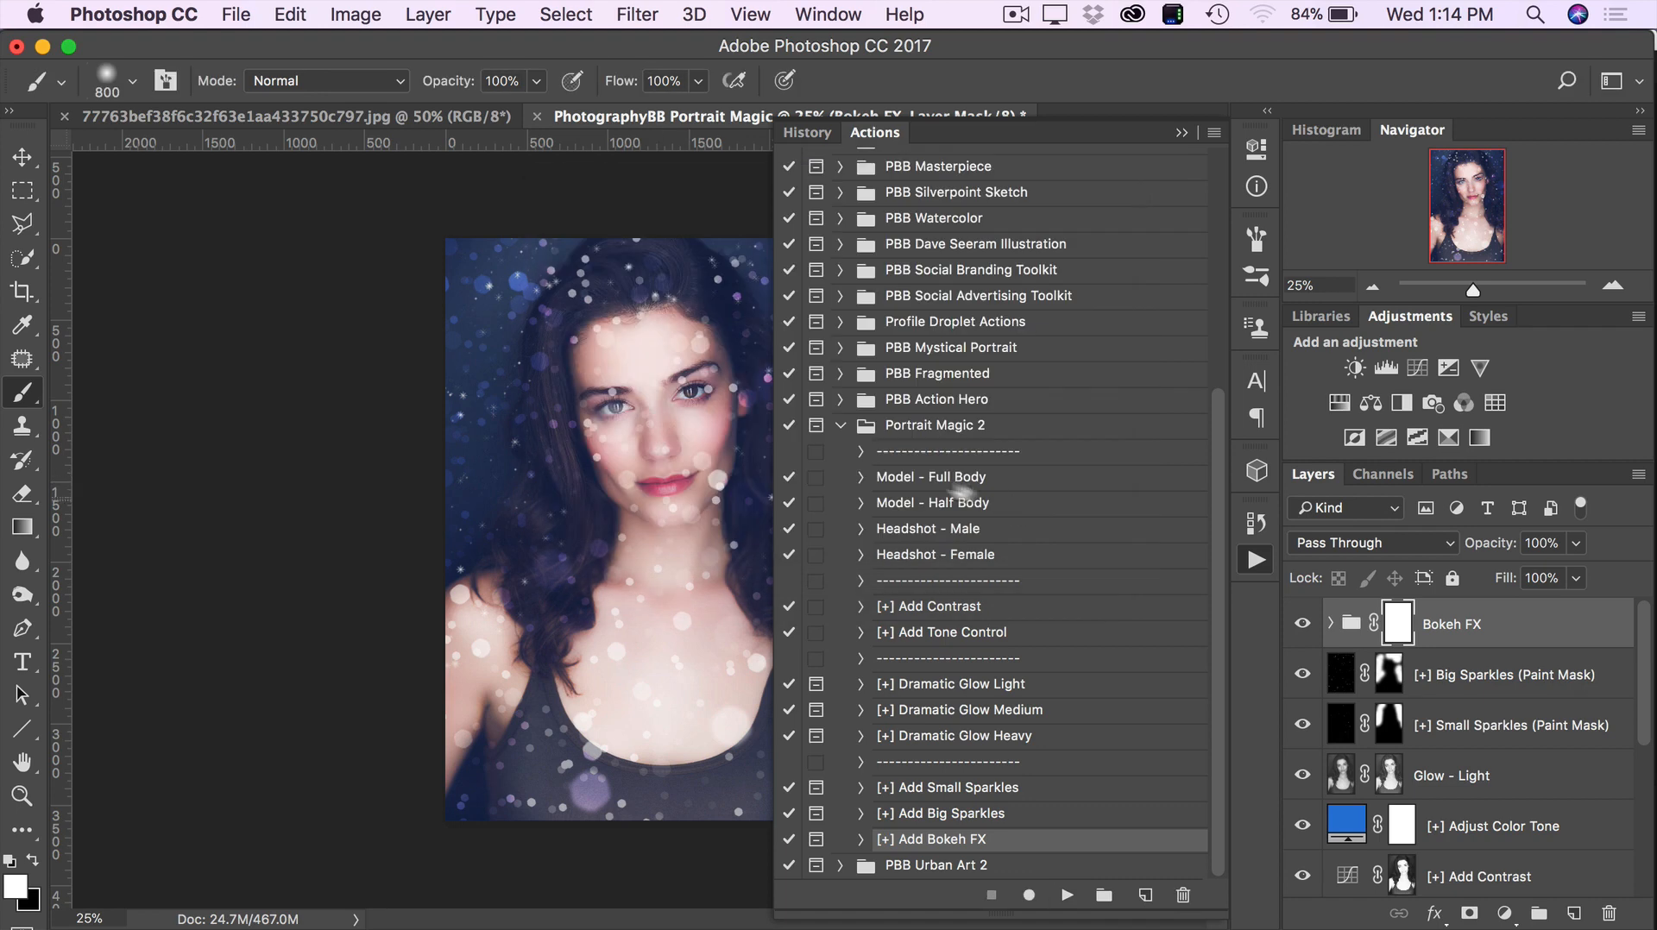
- Paint black on the Bokeh FX group's mask with the 800-pixel brush to hide the bokeh over the face, chest and top
click(1179, 133)
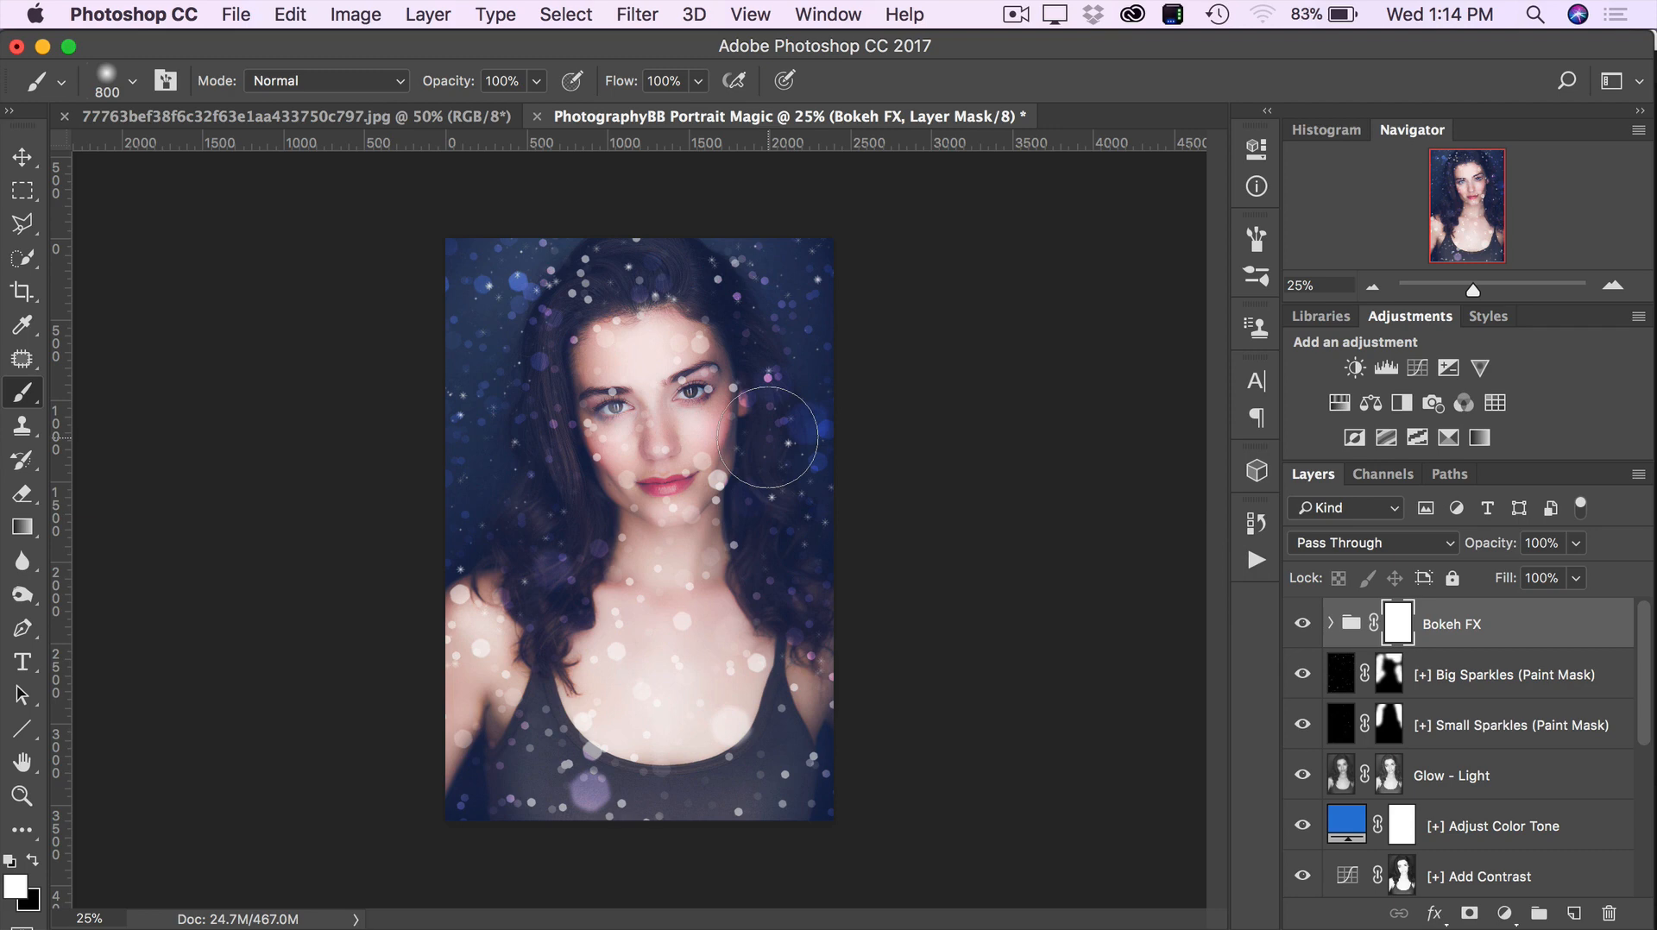
click(34, 861)
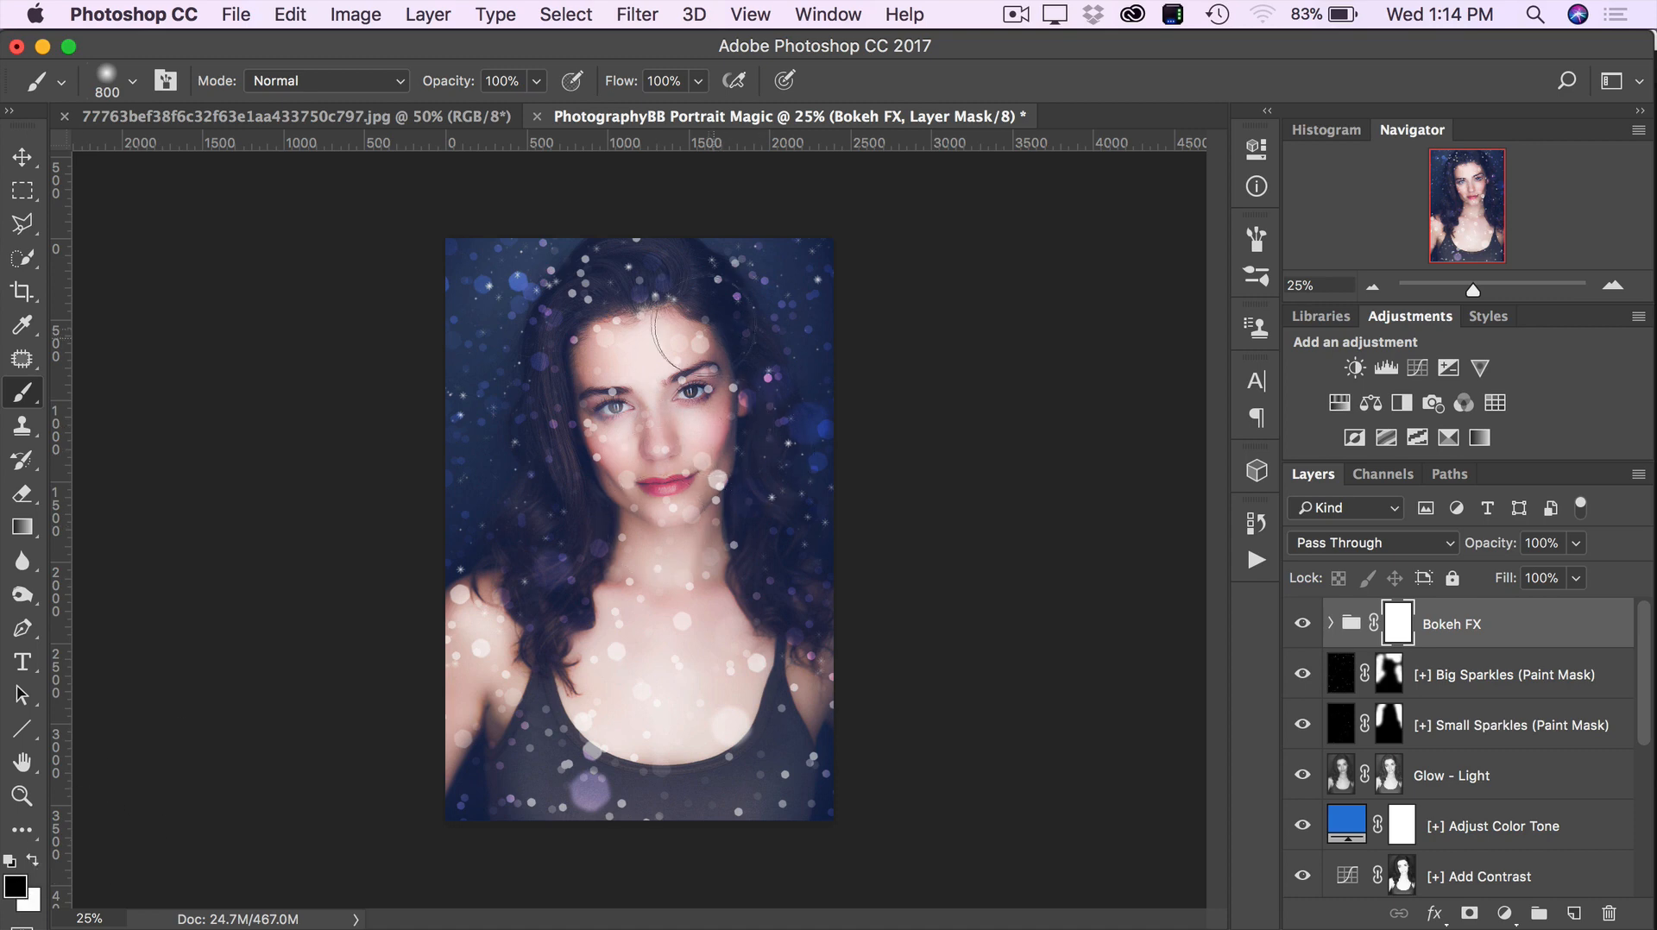
mouse_move(666, 370)
mouse_down()
mouse_move(688, 330)
mouse_move(680, 314)
mouse_move(642, 316)
mouse_move(634, 375)
mouse_move(639, 298)
mouse_move(602, 399)
mouse_move(623, 337)
mouse_move(614, 446)
mouse_move(658, 318)
mouse_move(689, 476)
mouse_move(672, 400)
mouse_move(629, 540)
mouse_move(619, 519)
mouse_move(607, 615)
mouse_move(551, 639)
mouse_move(587, 621)
mouse_move(566, 681)
mouse_move(524, 657)
mouse_move(516, 608)
mouse_move(530, 687)
mouse_move(578, 728)
mouse_move(627, 720)
mouse_move(634, 737)
mouse_move(699, 519)
mouse_move(715, 662)
mouse_move(728, 572)
mouse_move(724, 728)
mouse_move(601, 778)
mouse_move(583, 824)
mouse_up()
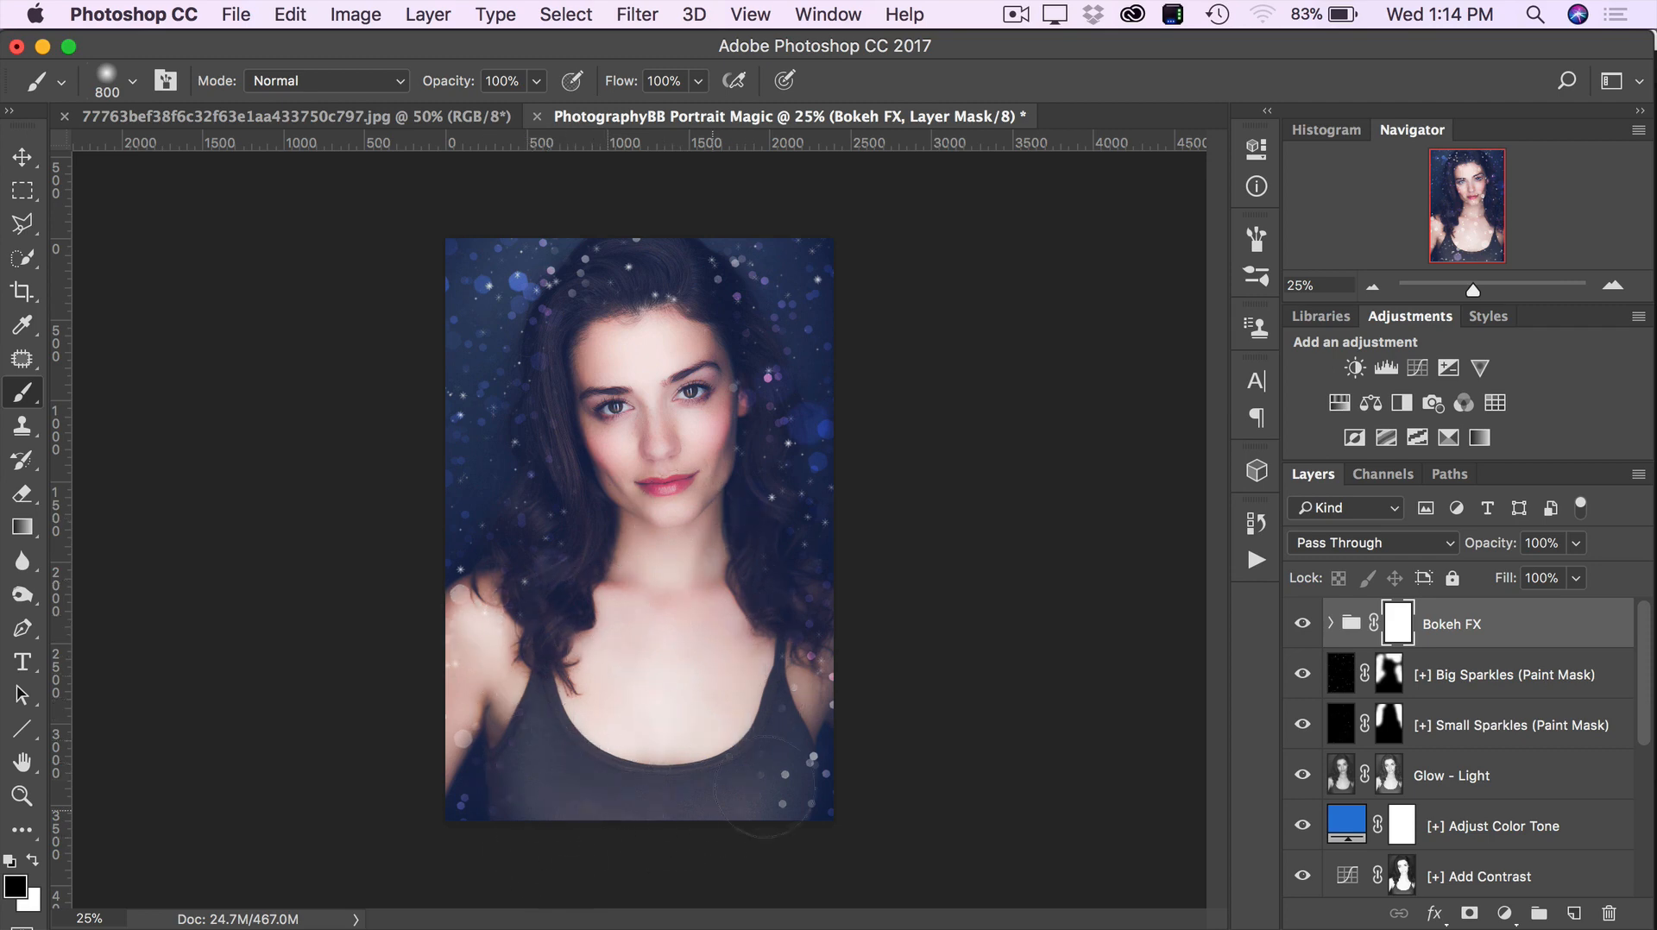
mouse_move(765, 786)
mouse_down()
mouse_move(754, 716)
mouse_move(687, 611)
mouse_up()
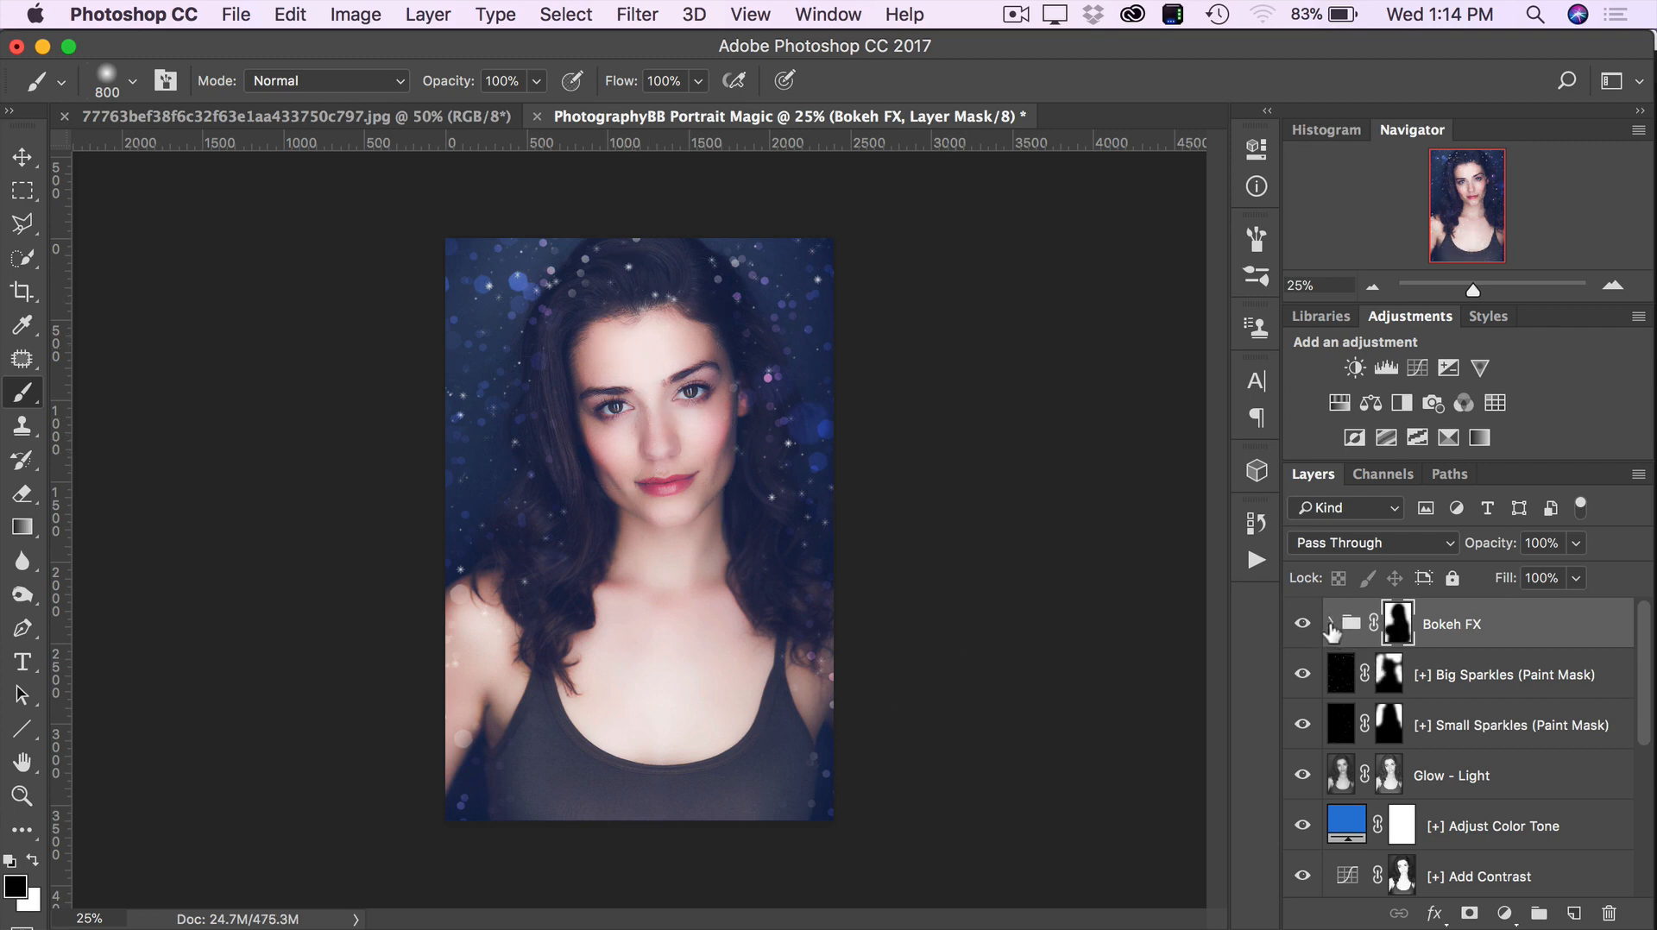
- Expand the Bokeh FX group and compare the image with Bokeh Large, Bokeh Medium and Bokeh Small each hidden and shown
click(1330, 624)
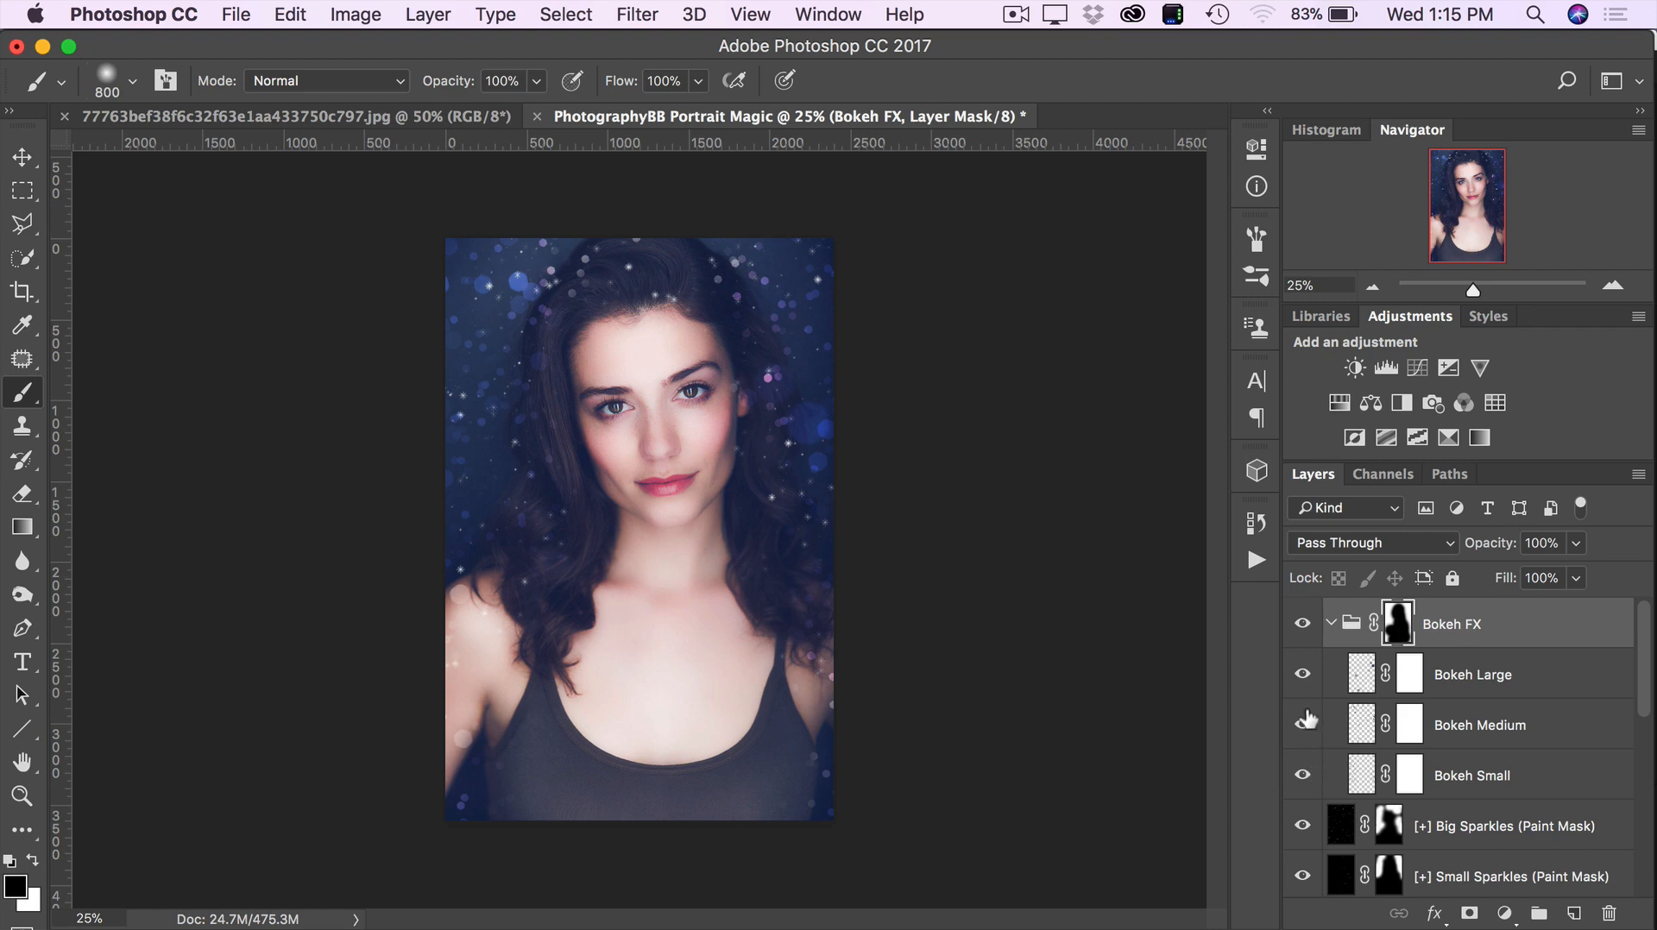
click(1302, 675)
click(1302, 675)
click(1302, 675)
click(1304, 677)
click(1301, 727)
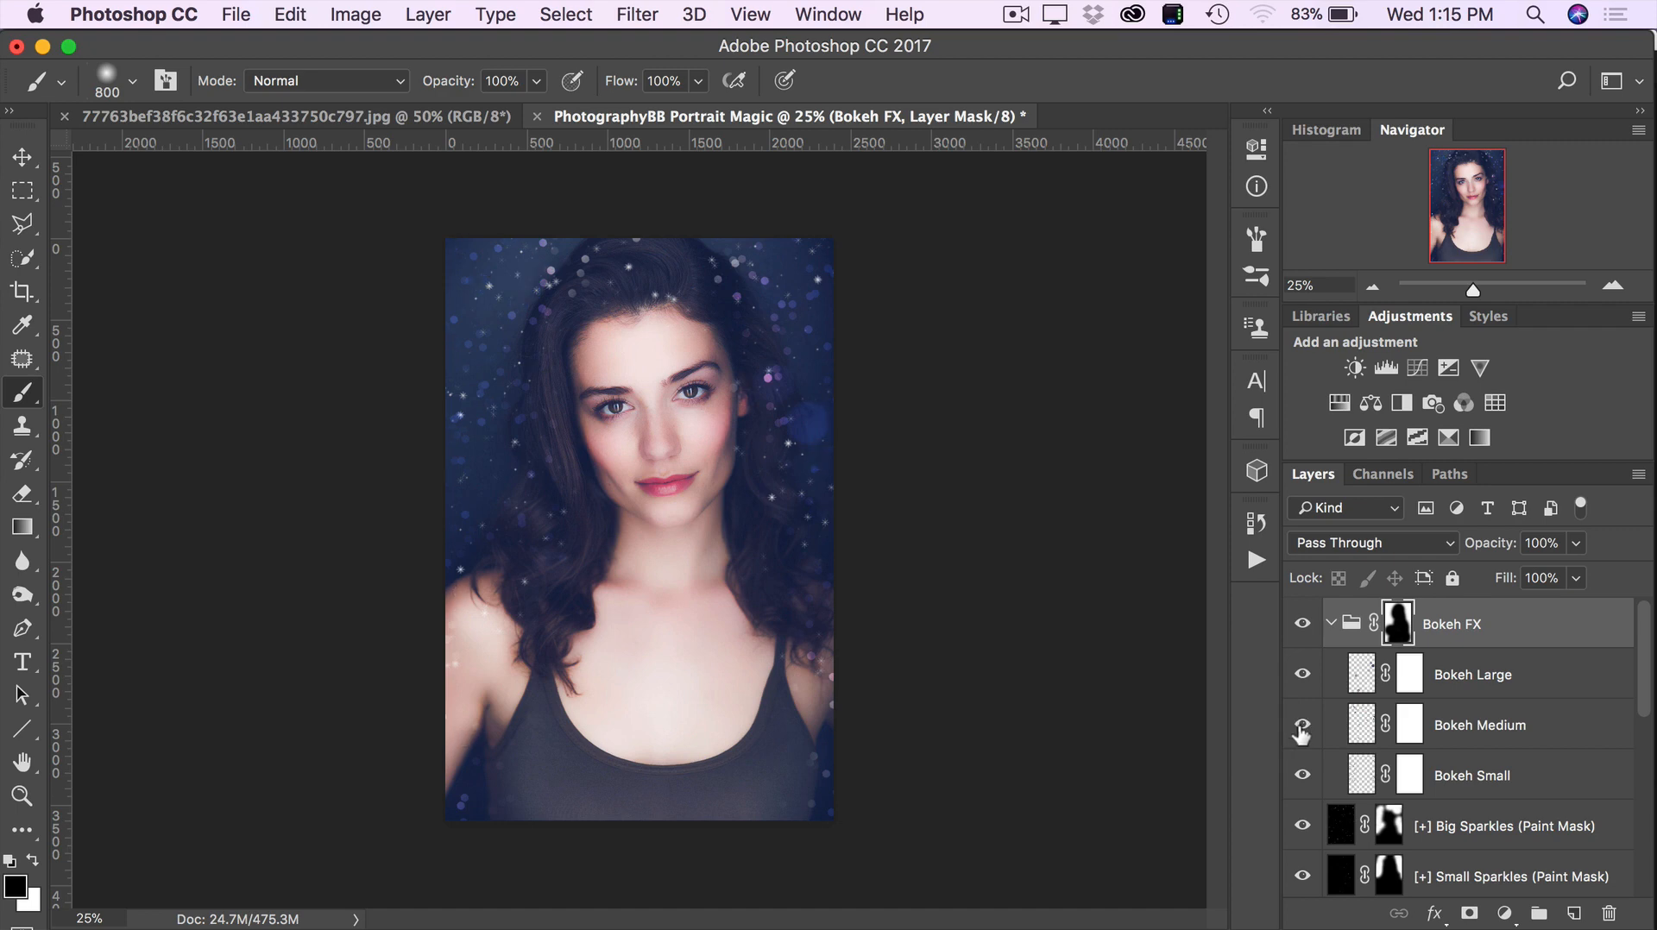
click(1302, 727)
click(1301, 727)
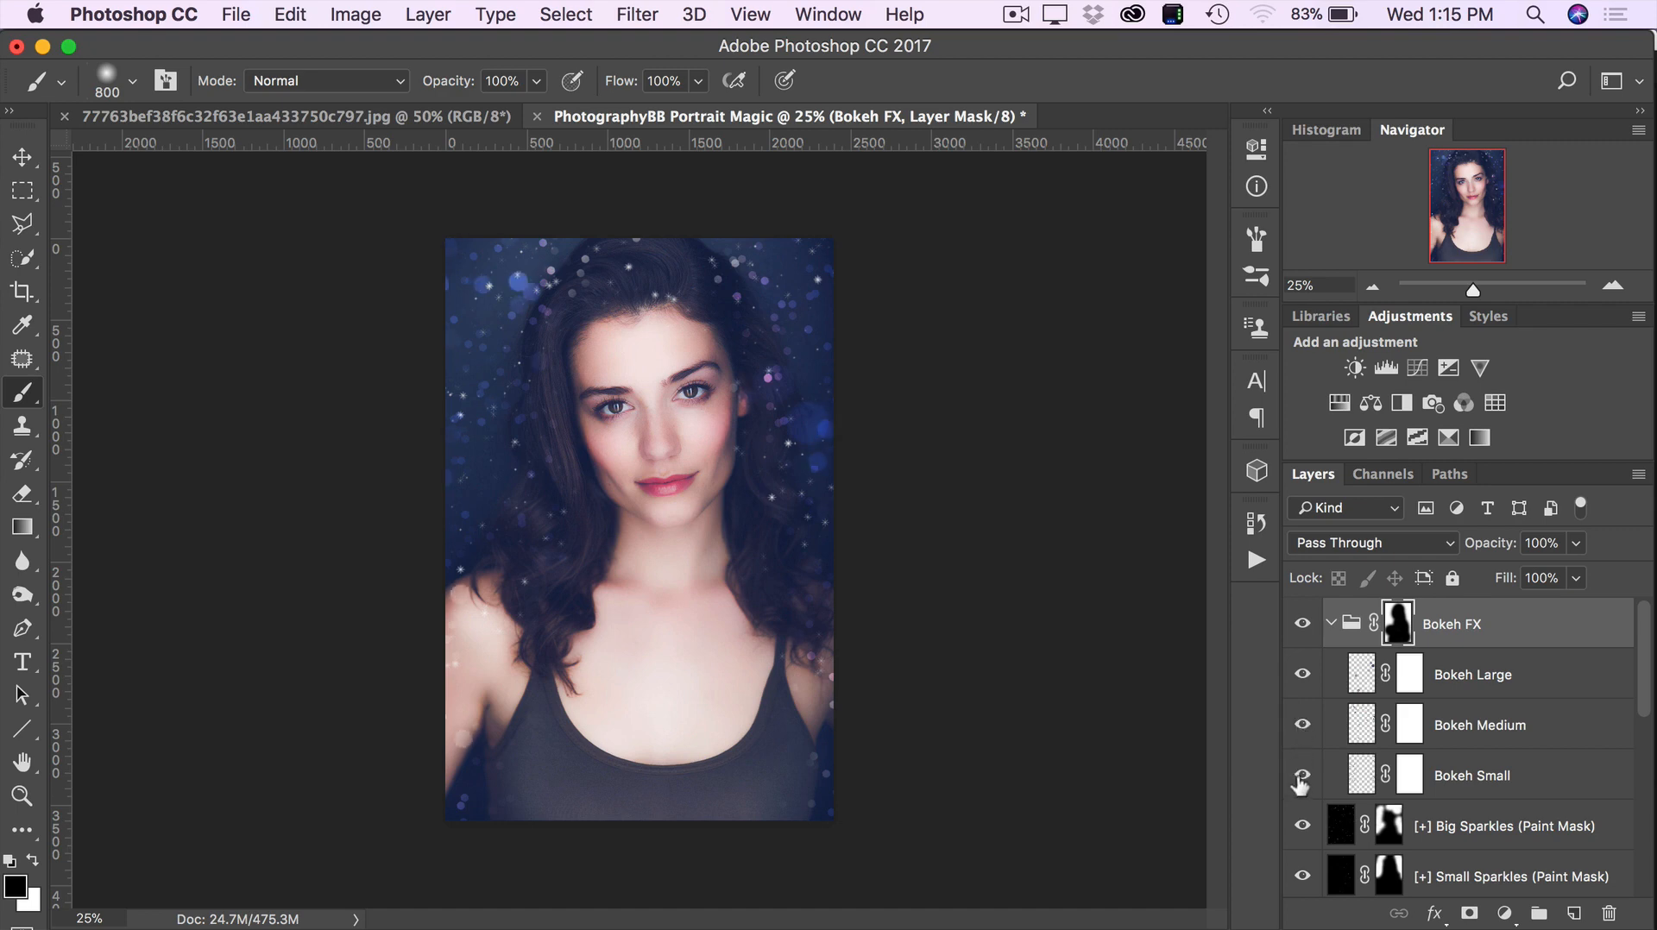
click(1301, 776)
click(1301, 776)
click(1302, 776)
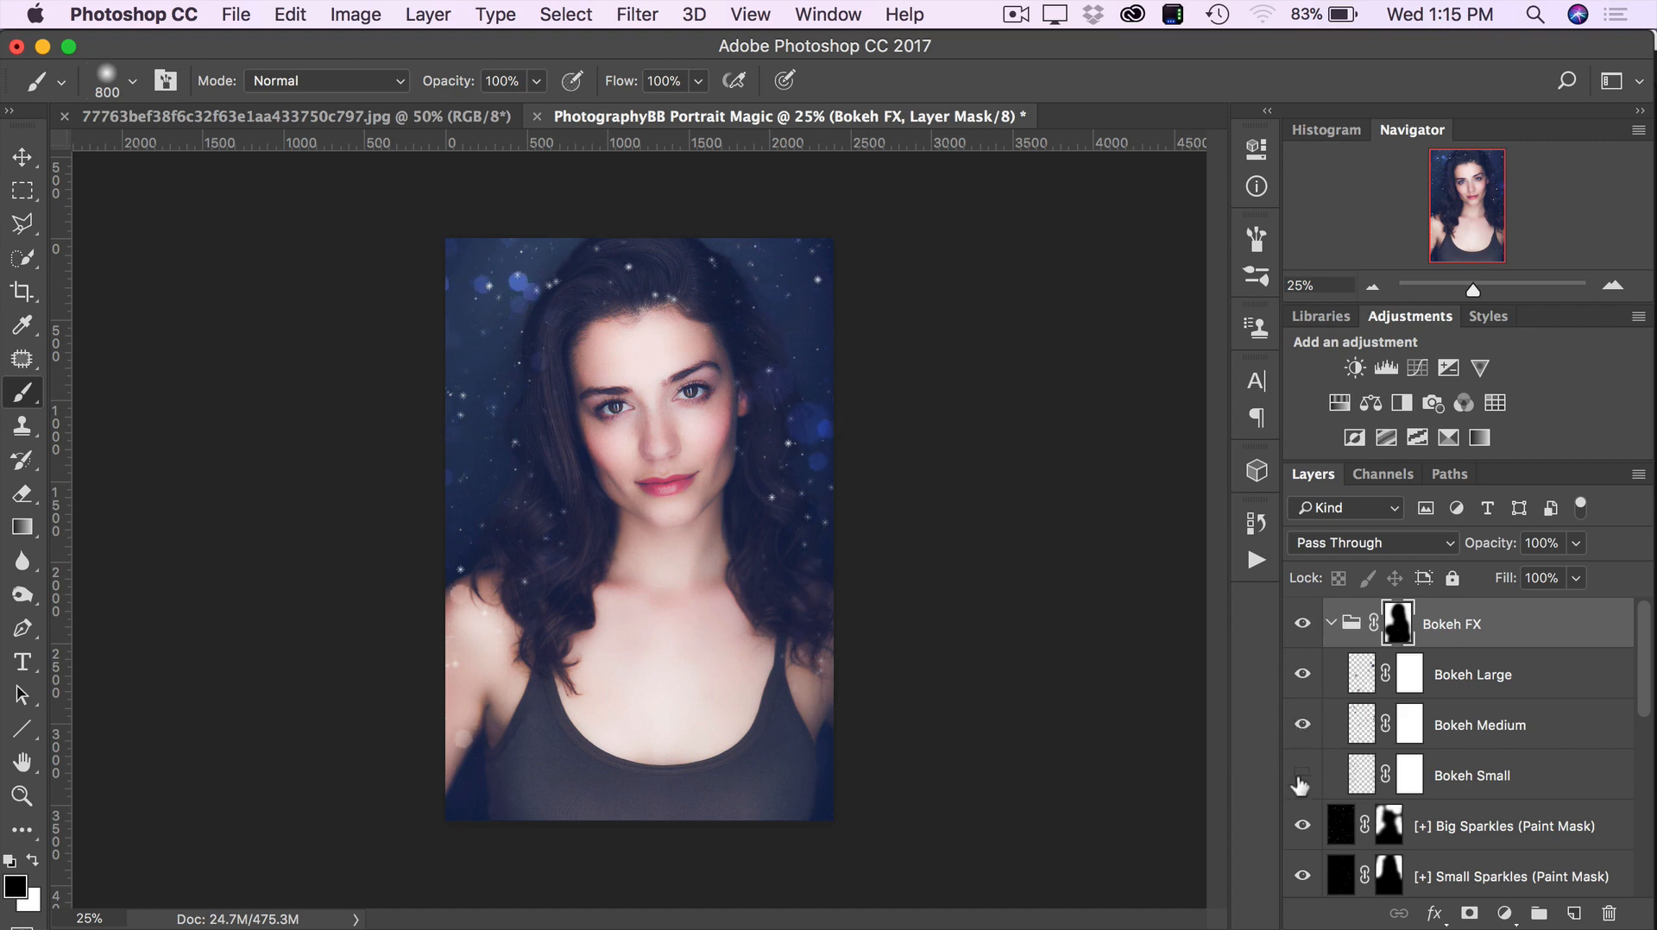
click(1302, 776)
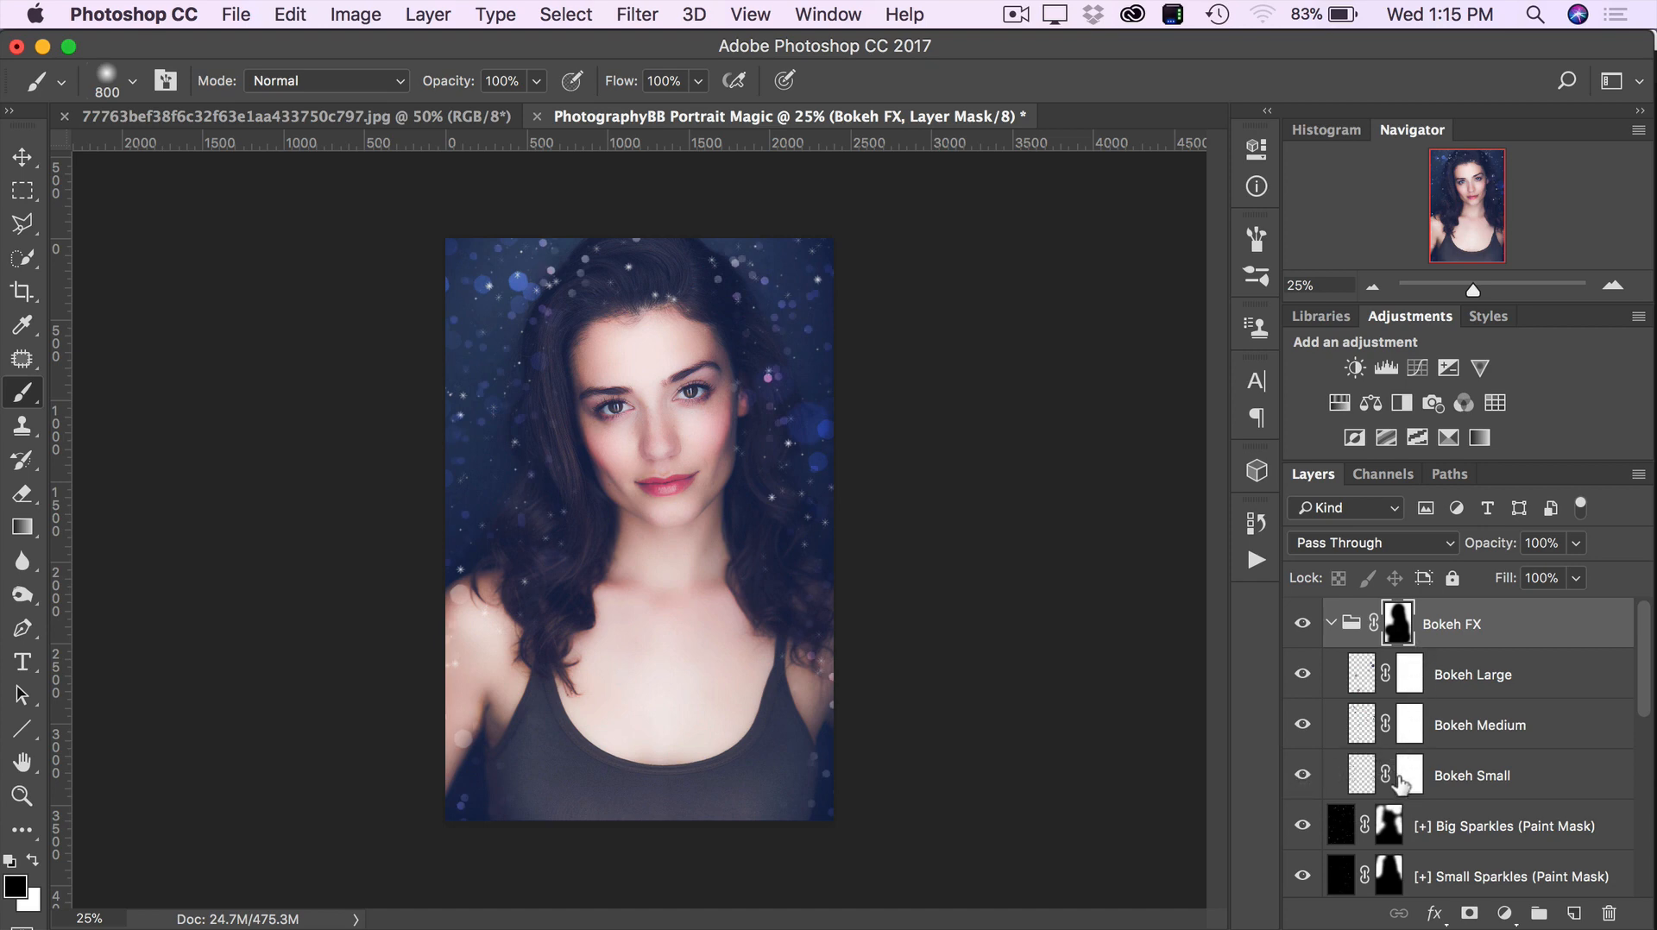
- Set the Bokeh Small layer's opacity to 10%
click(1469, 781)
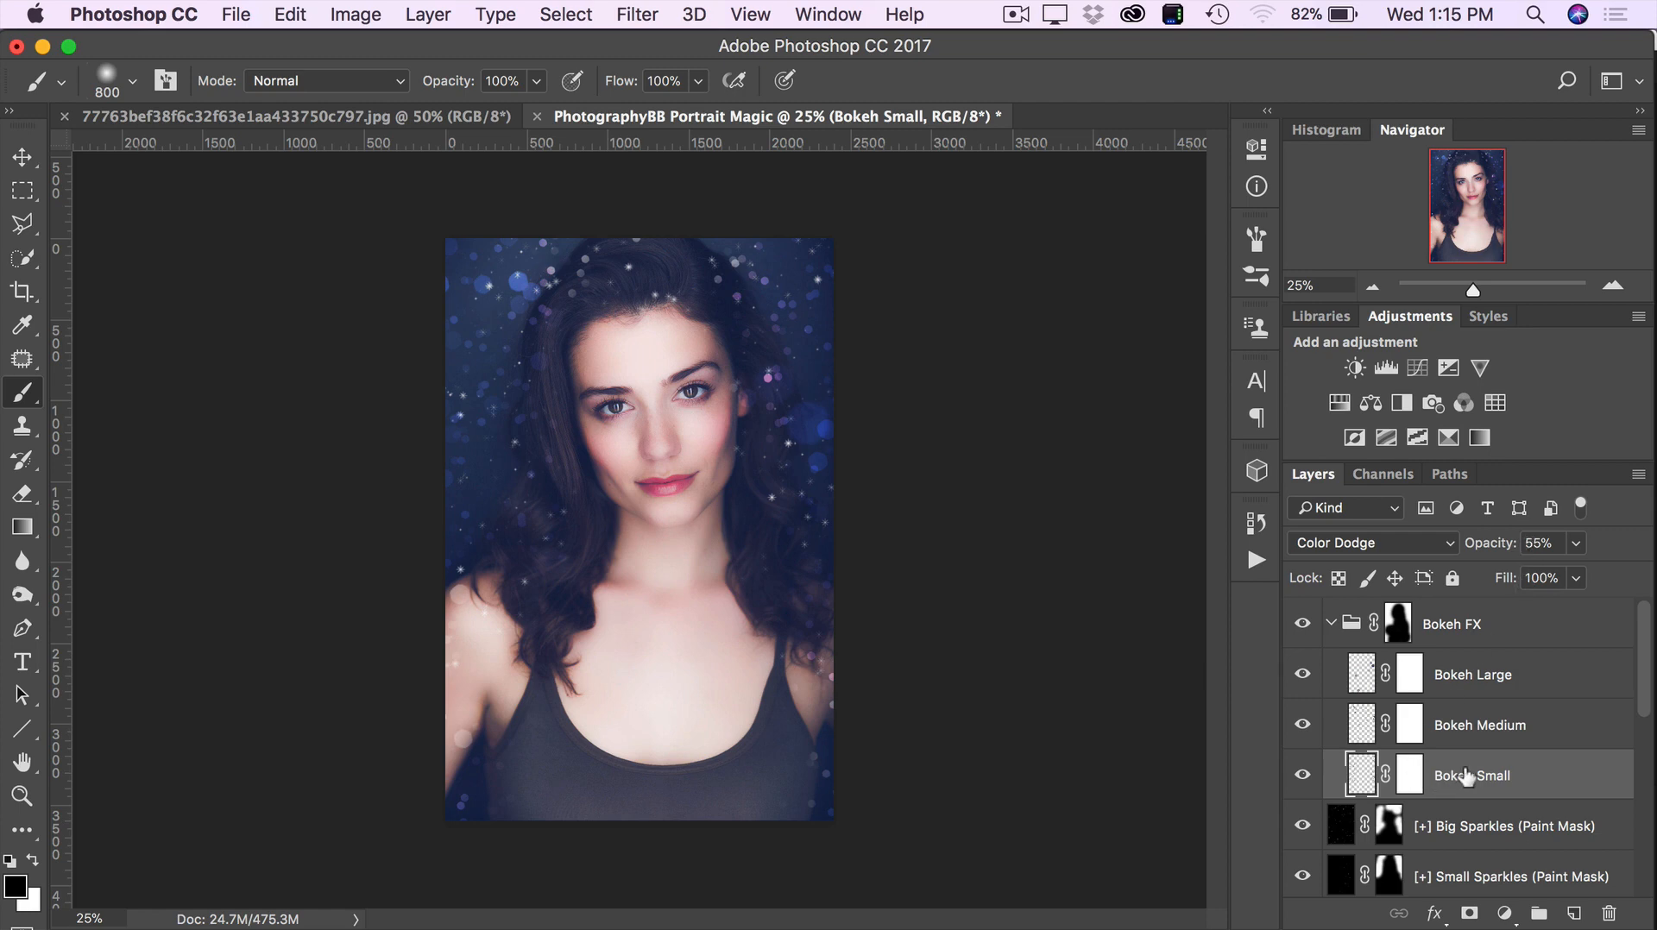
click(1577, 544)
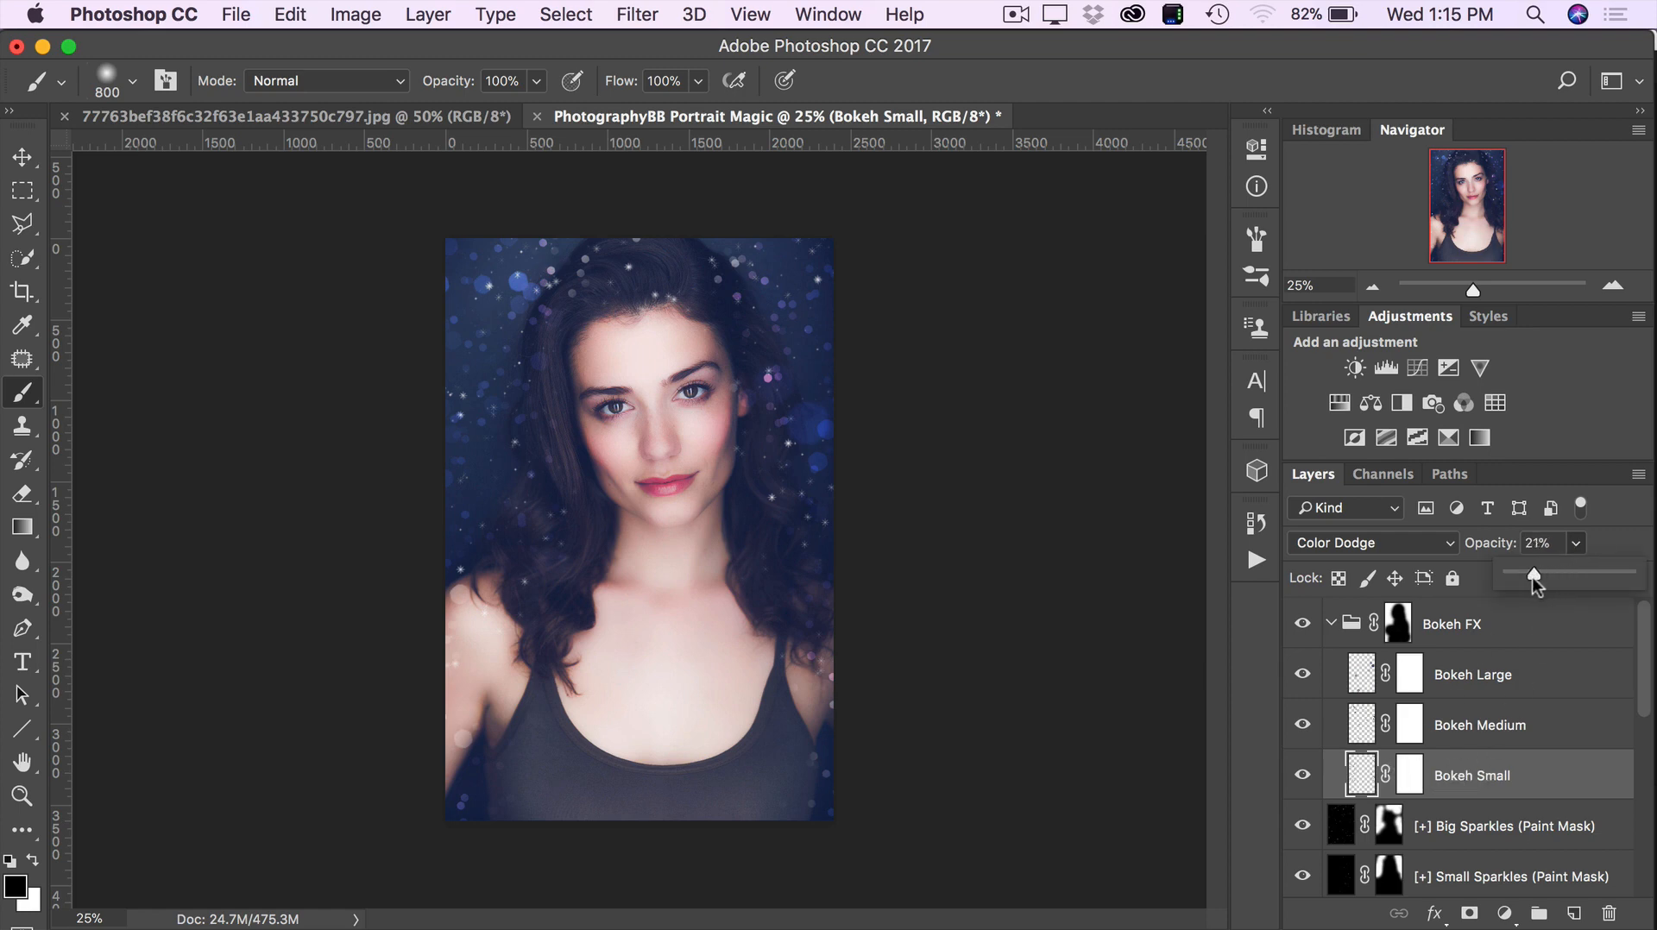
drag(1533, 579, 1530, 578)
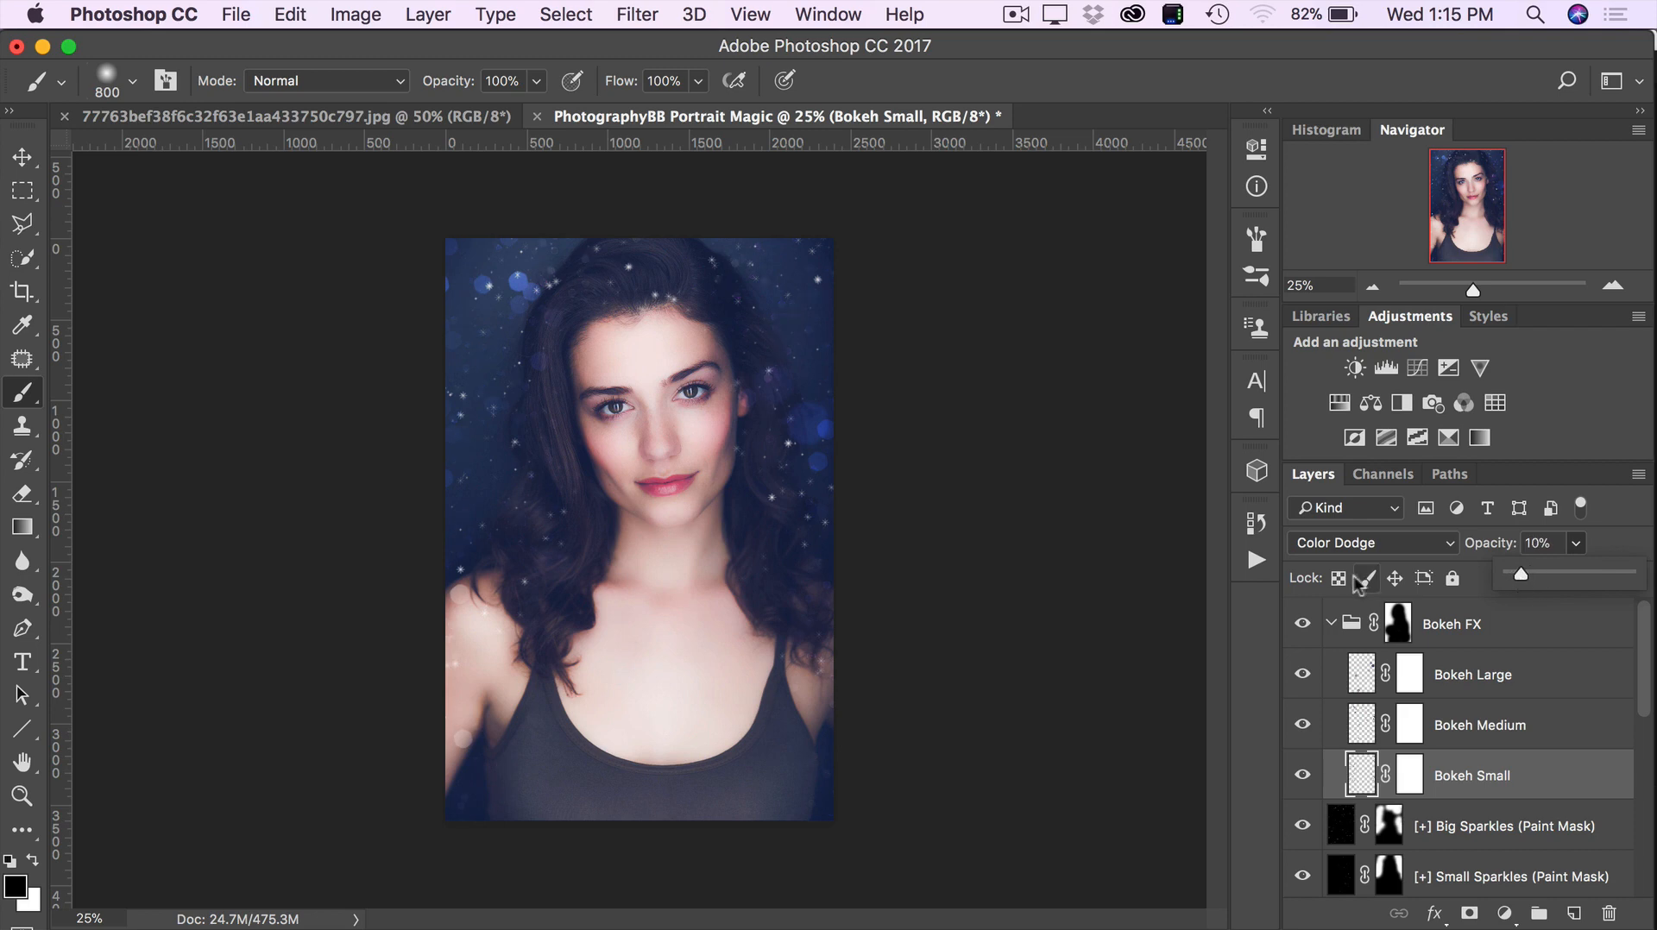
click(1616, 542)
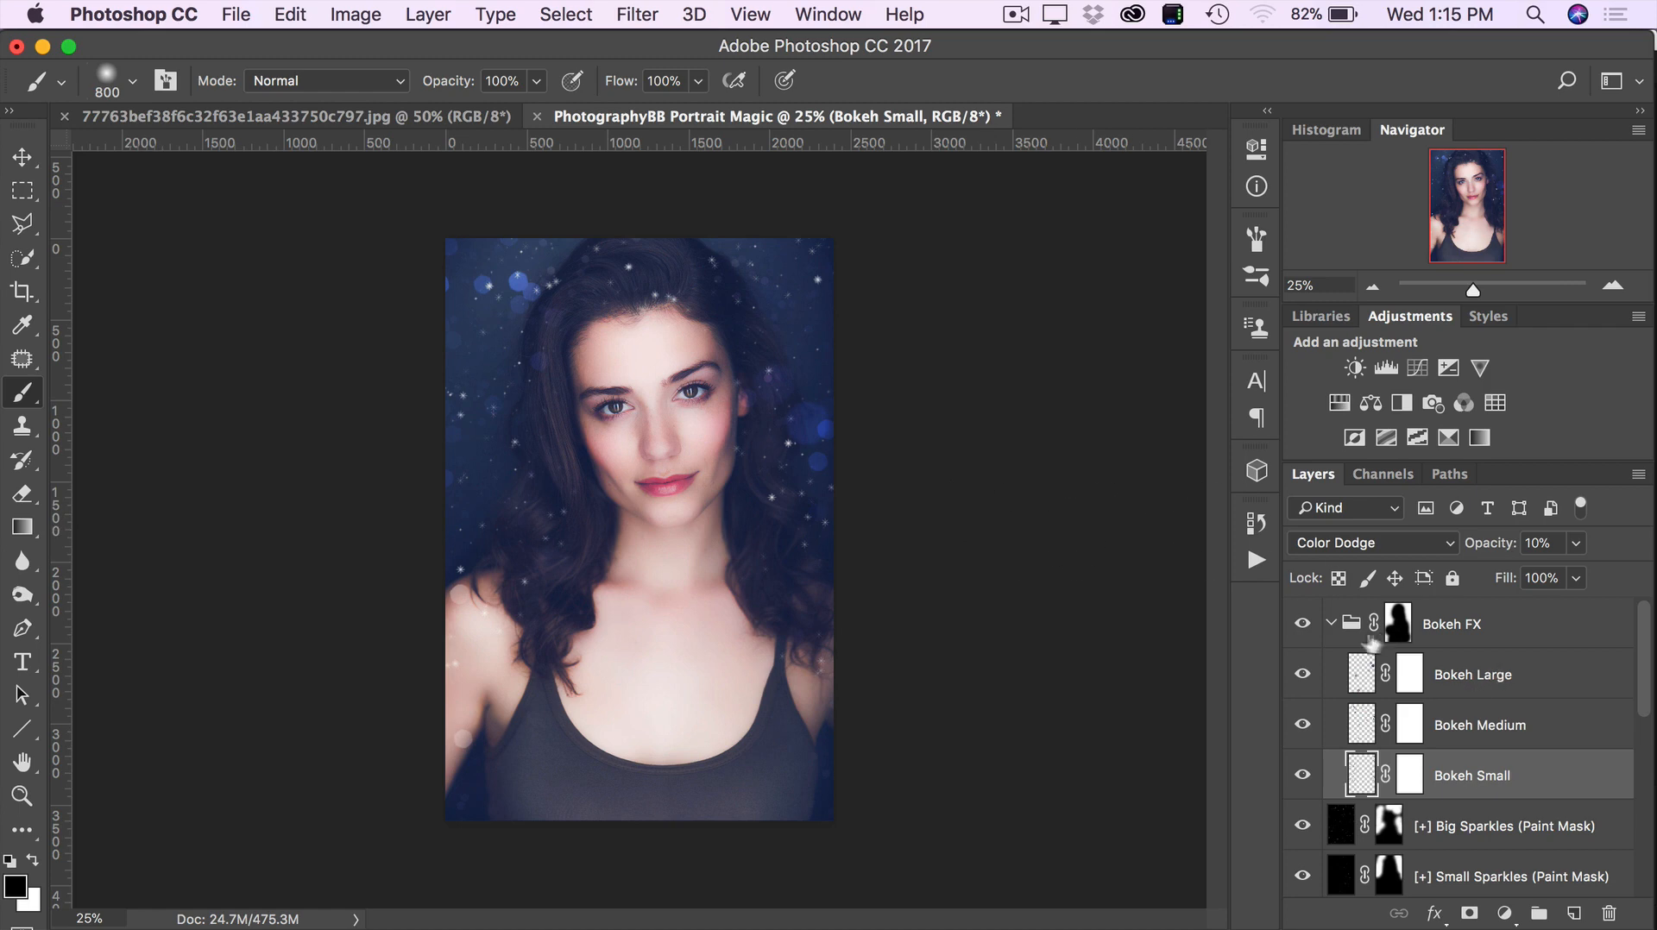
- Collapse the Bokeh FX group and compare the retouched portrait with the original by showing only the Background layer
click(1332, 624)
scroll(1398, 684, down, 5)
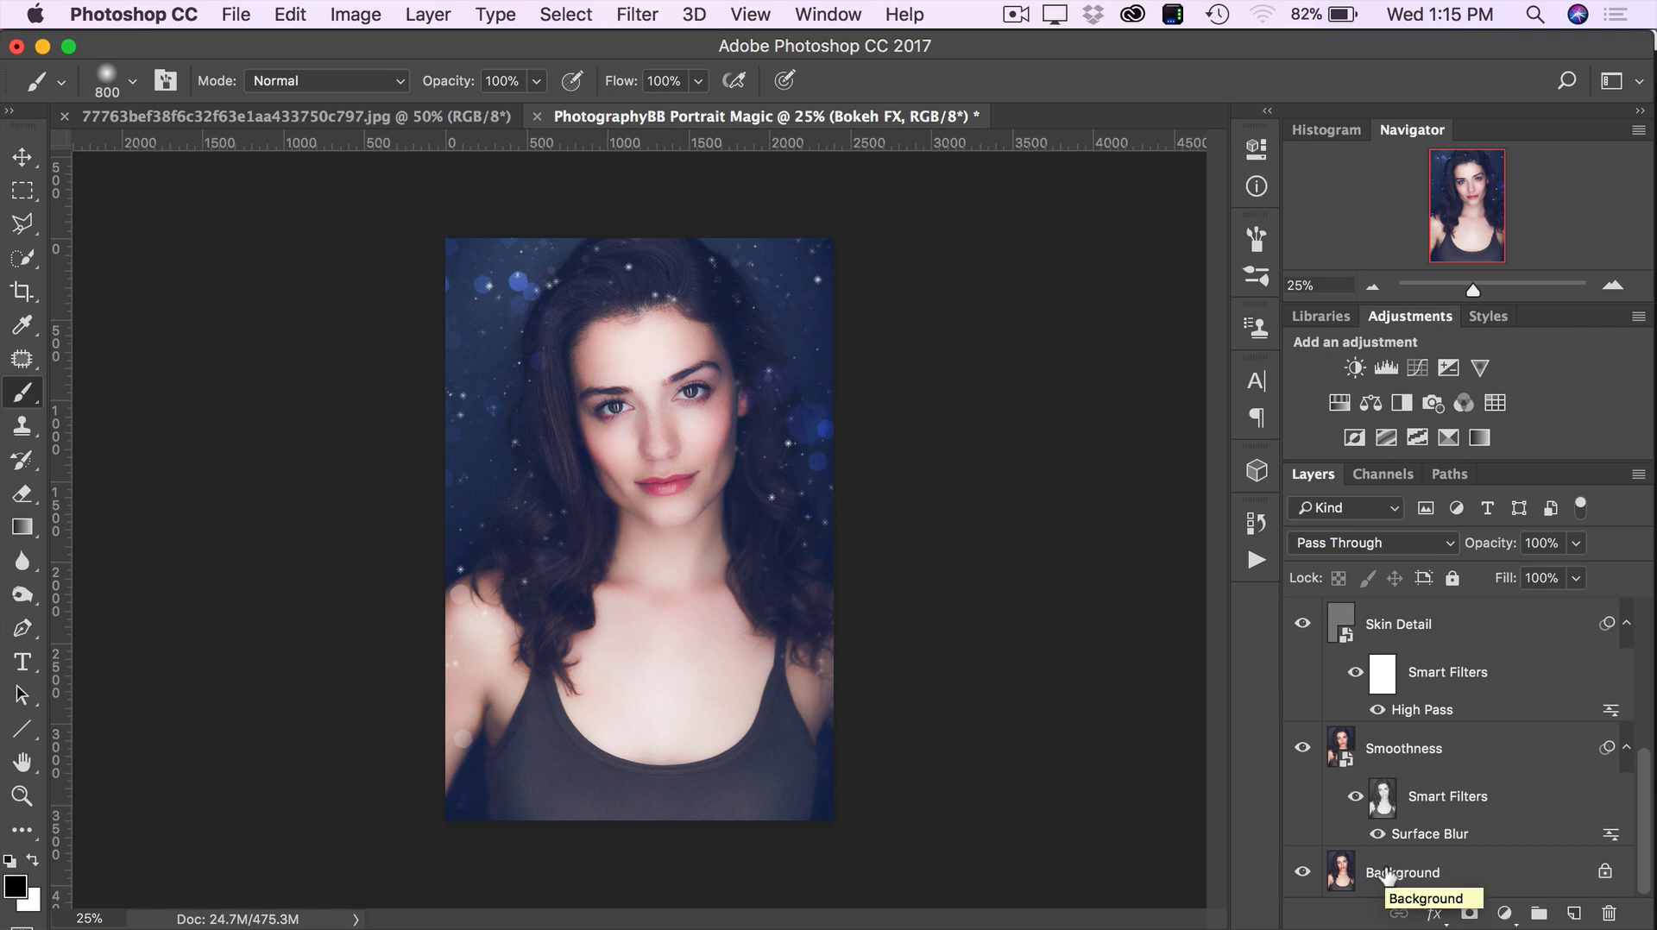
click(1303, 876)
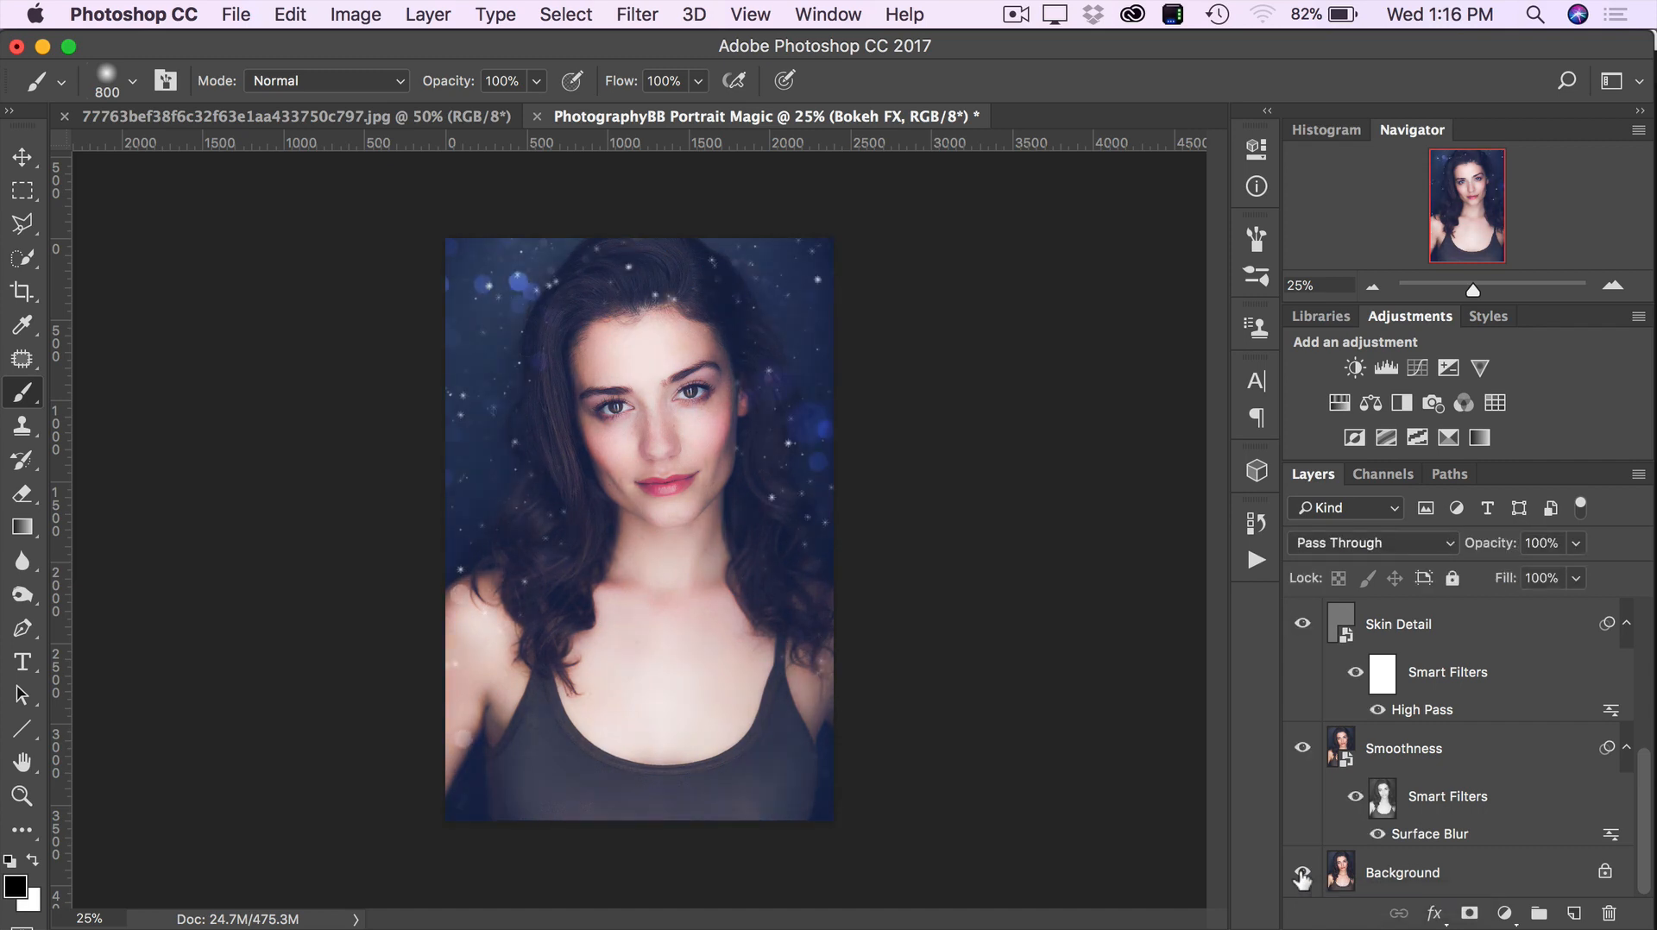
alt+click(1303, 875)
alt+click(1302, 876)
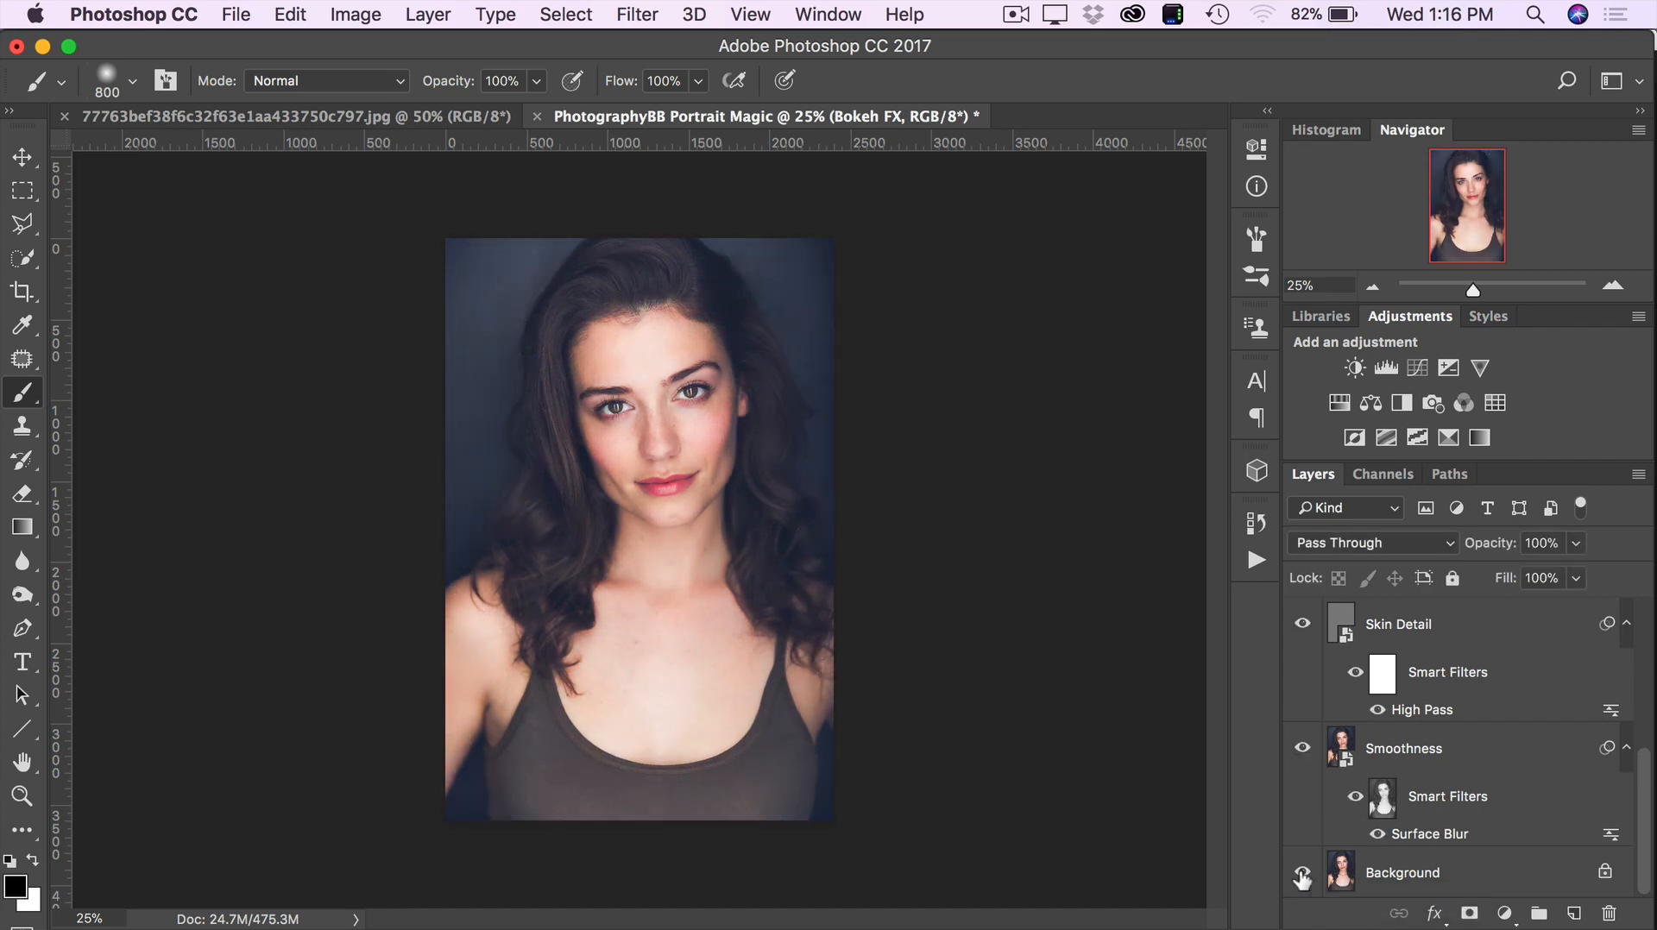